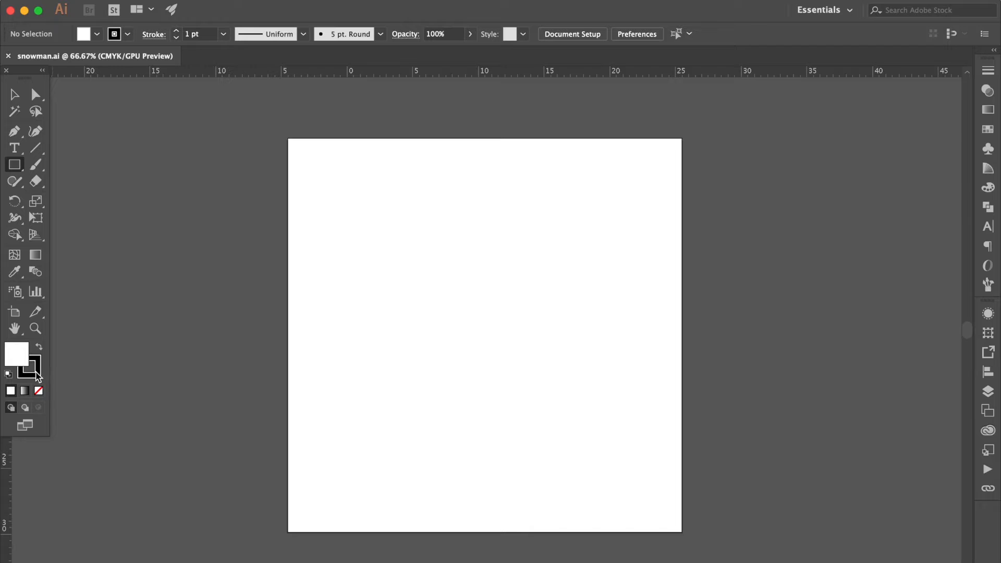
# Remove the stroke and set the fill to the dark blue 3B6082
pyautogui.click(38, 390)
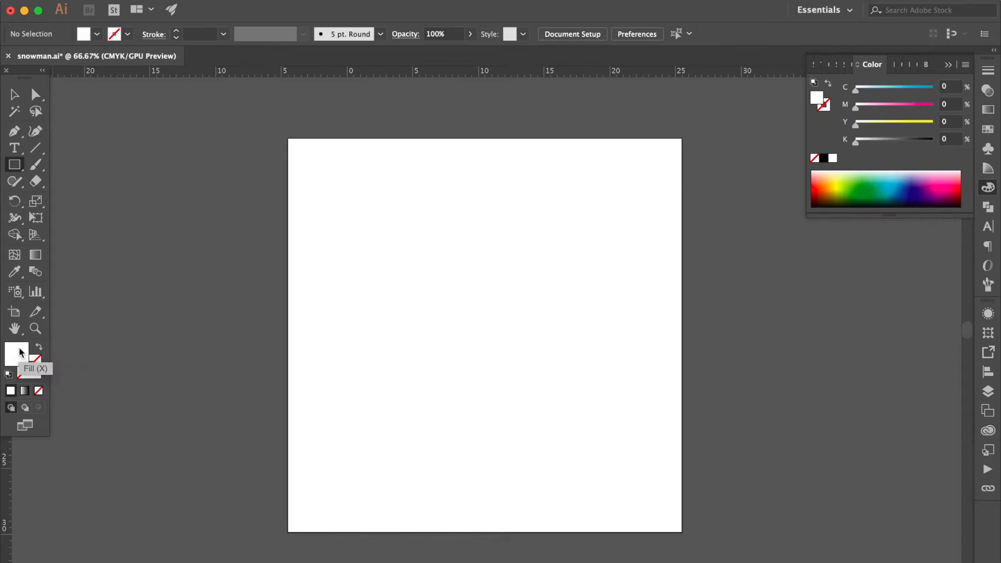
pyautogui.doubleClick(21, 353)
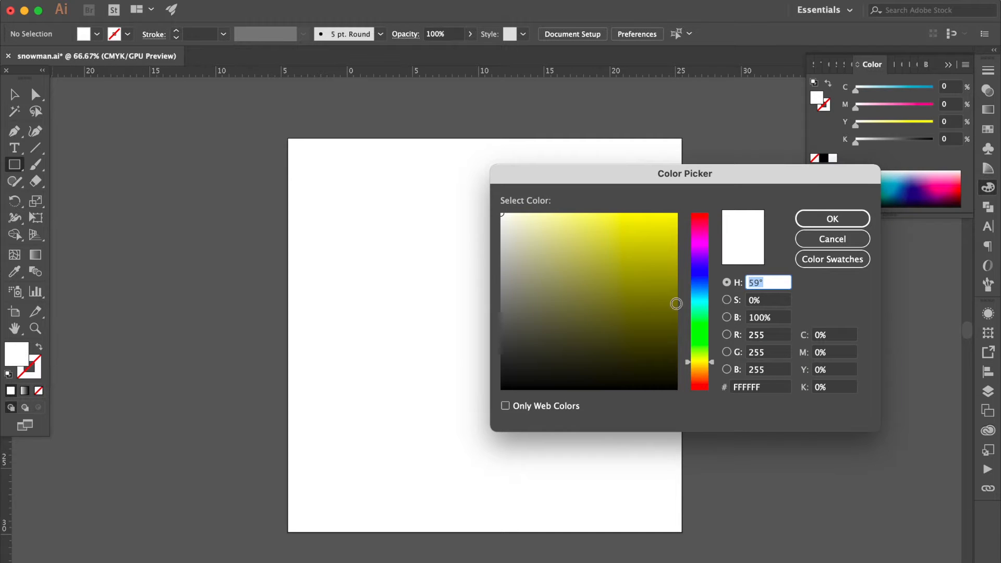
pyautogui.click(700, 287)
pyautogui.click(595, 291)
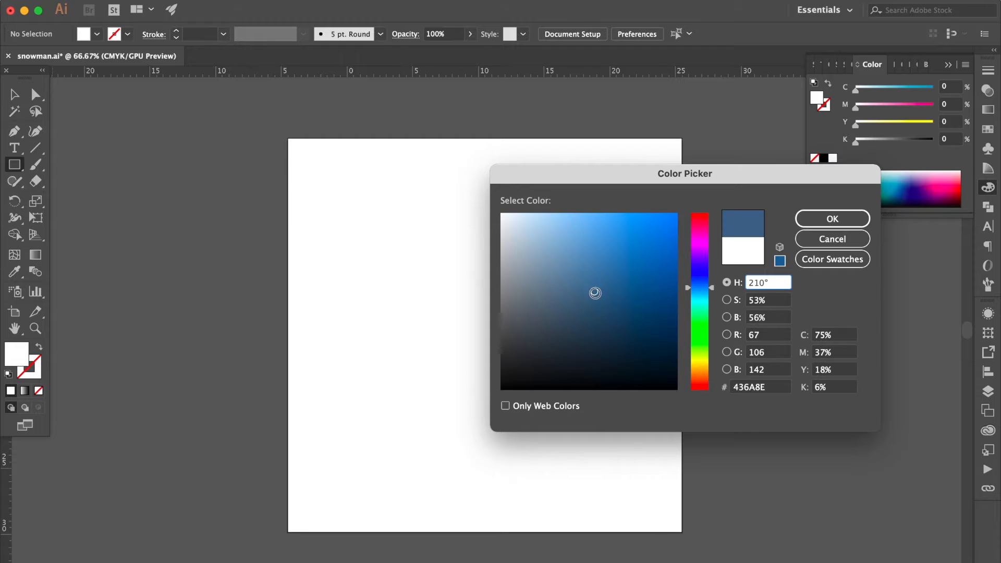
pyautogui.click(597, 299)
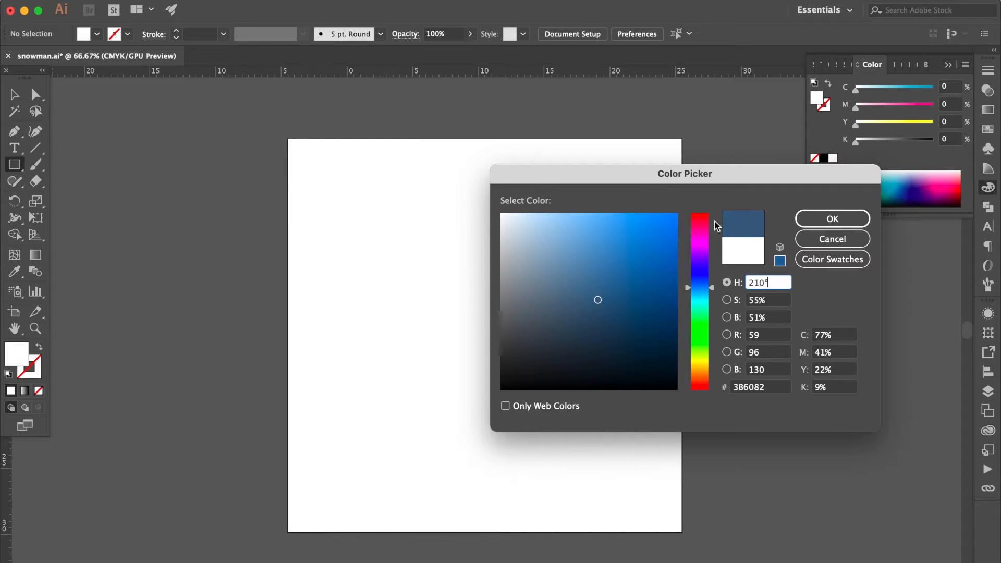
pyautogui.click(854, 225)
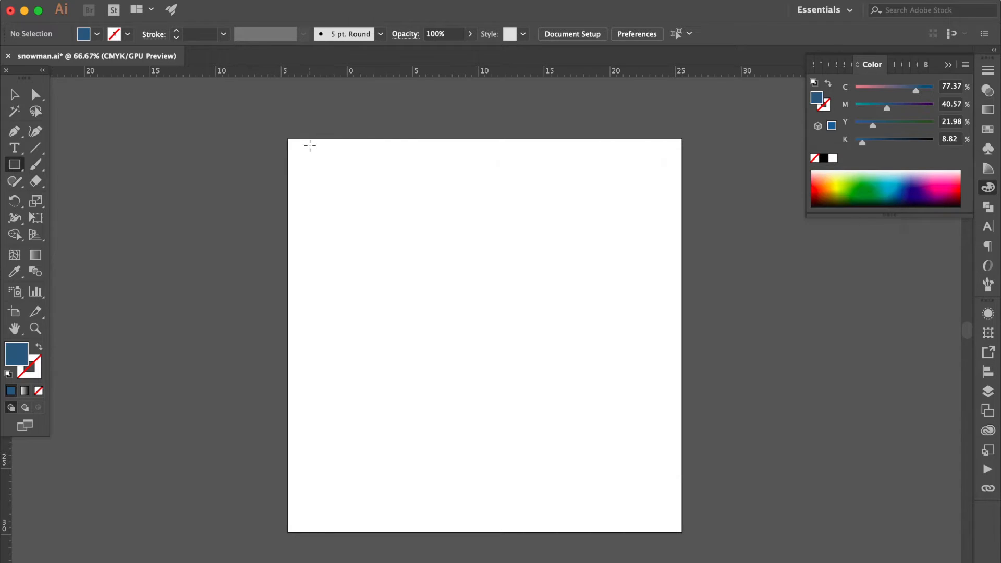
# Draw a 30 × 30 cm background rectangle covering the whole artboard, and deselect it
pyautogui.moveTo(287, 138); pyautogui.dragTo(682, 532)
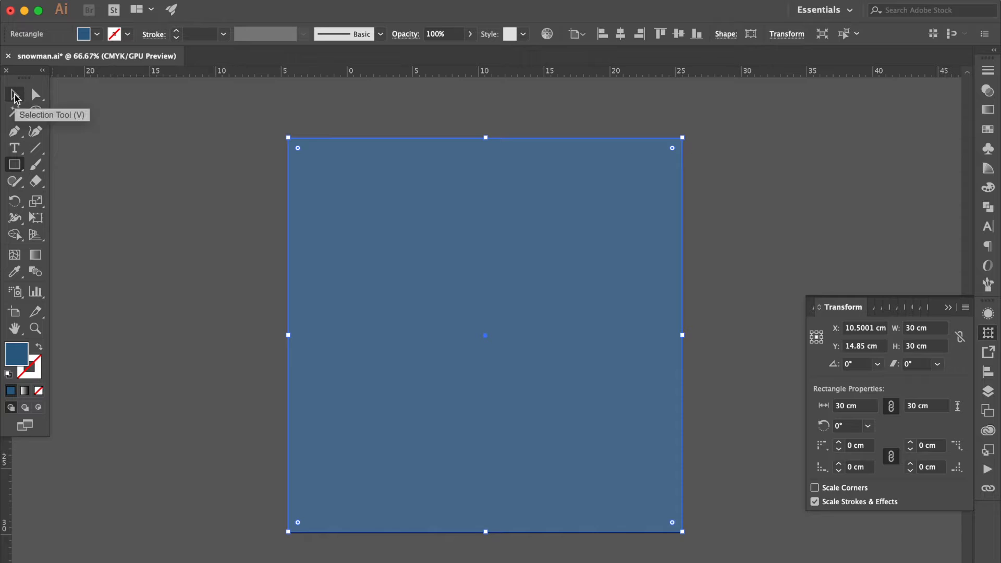
pyautogui.click(14, 94)
pyautogui.press('super+shift+a')
# Draw a circle about 35.8 cm wide over the artboard's lower part, with white fill and no stroke
pyautogui.moveTo(14, 165); pyautogui.dragTo(70, 197)
pyautogui.scroll(-3, 339, 254)
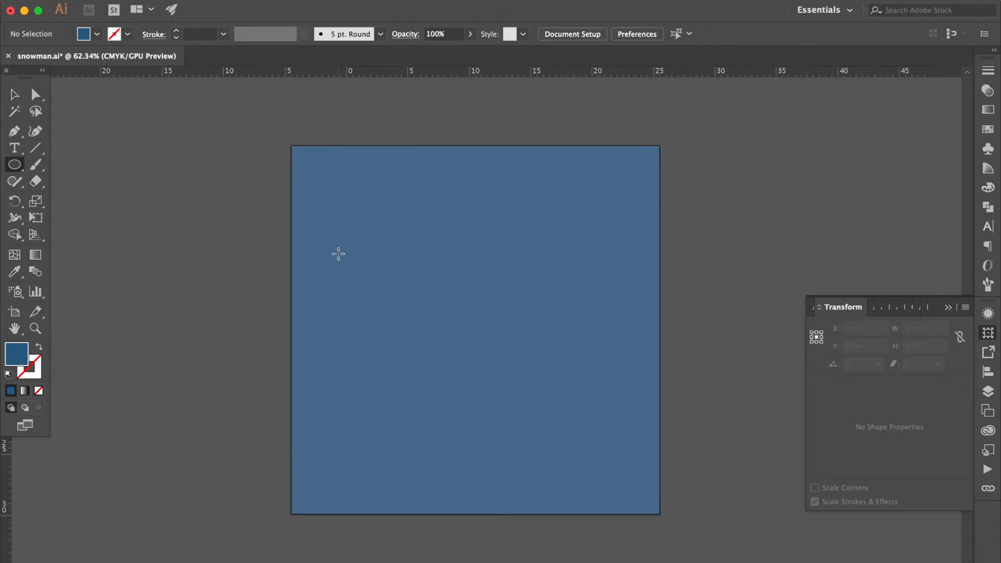
pyautogui.moveTo(279, 309)
pyautogui.mouseDown()
pyautogui.moveTo(473, 464)
pyautogui.moveTo(616, 525)
pyautogui.mouseUp()
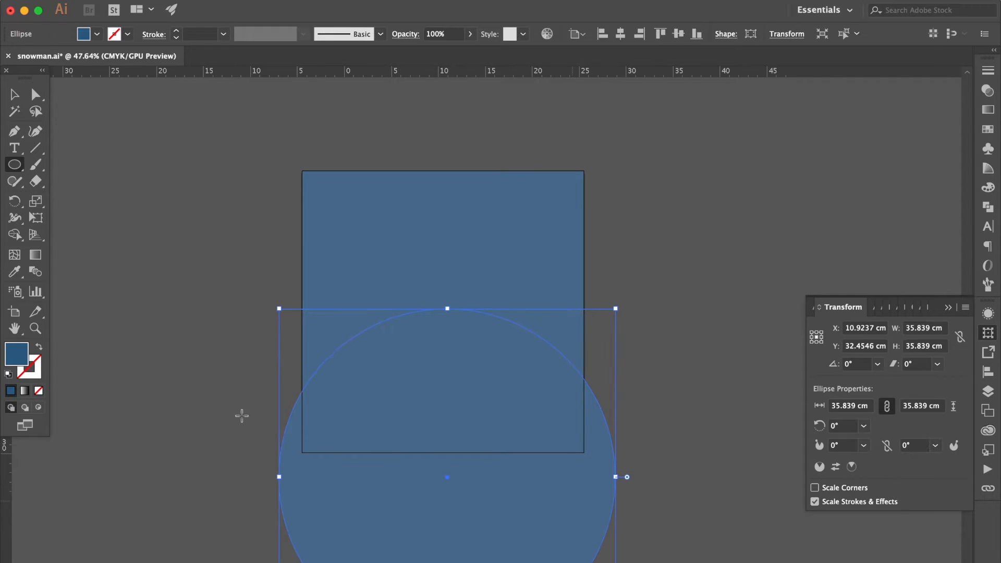
pyautogui.click(8, 374)
pyautogui.click(37, 373)
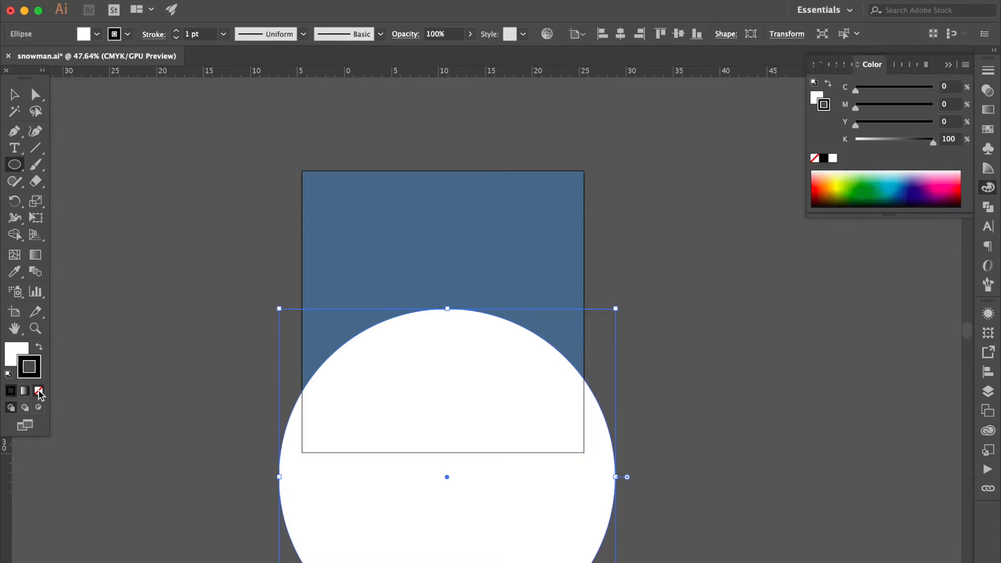
pyautogui.click(38, 391)
# Move the large white circle slightly lower and centre it horizontally on the artboard
pyautogui.click(14, 95)
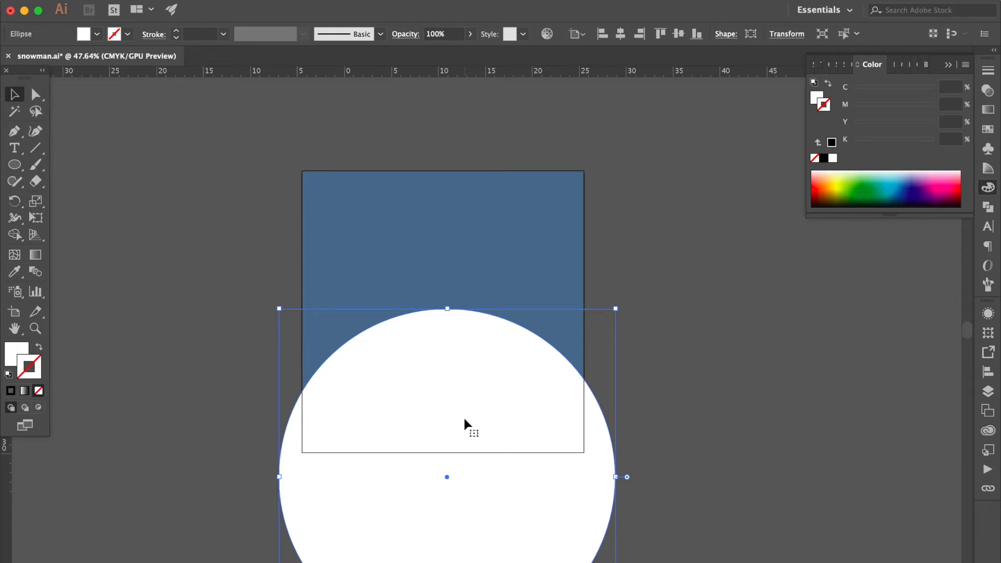
pyautogui.moveTo(467, 413); pyautogui.dragTo(457, 439)
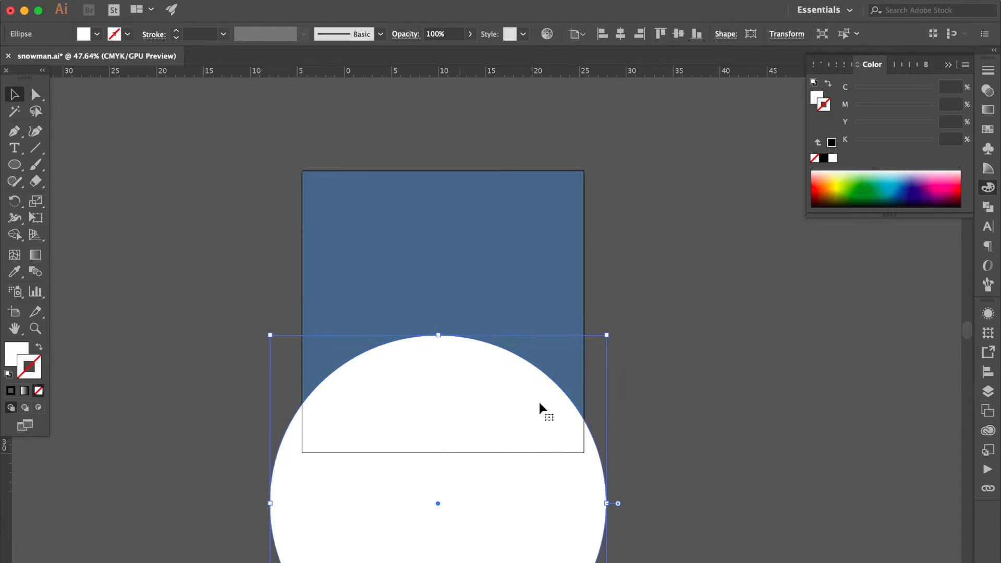
pyautogui.click(988, 371)
pyautogui.click(844, 343)
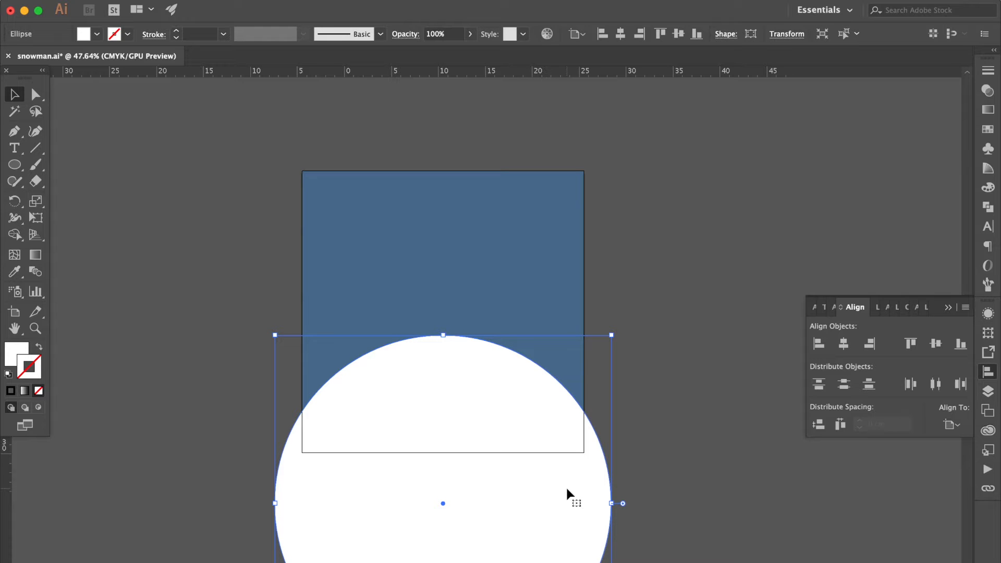
pyautogui.click(667, 361)
# Draw a white body circle about 9.25 cm wide overlapping the large circle's top, and centre it horizontally on the artboard
pyautogui.press('super+equal')
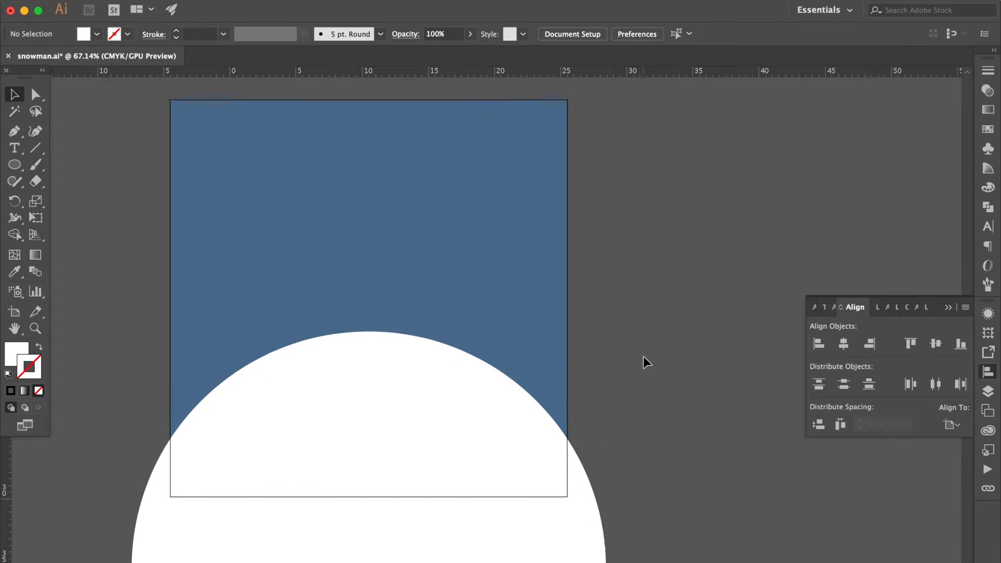
pyautogui.click(15, 164)
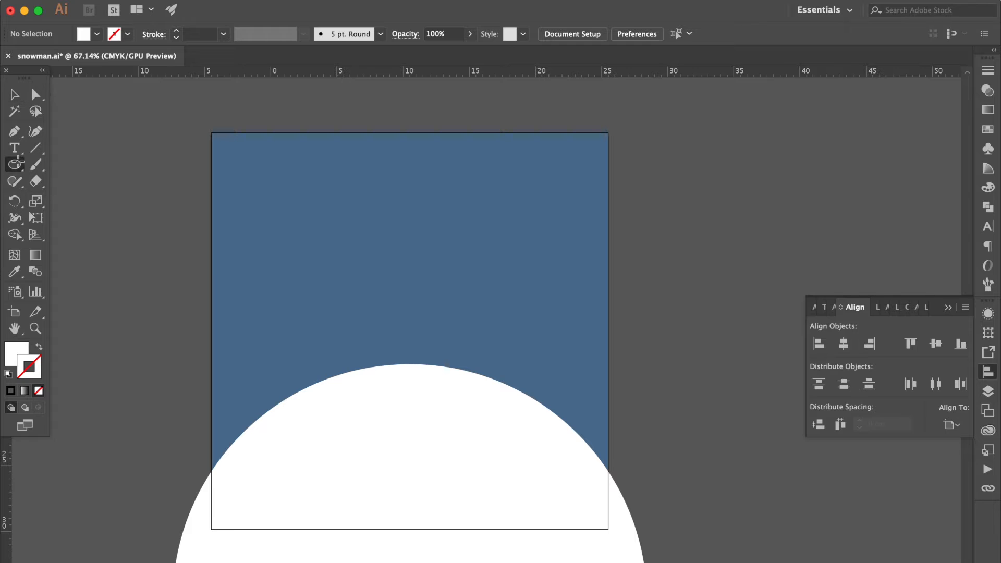
pyautogui.moveTo(362, 275); pyautogui.dragTo(446, 398)
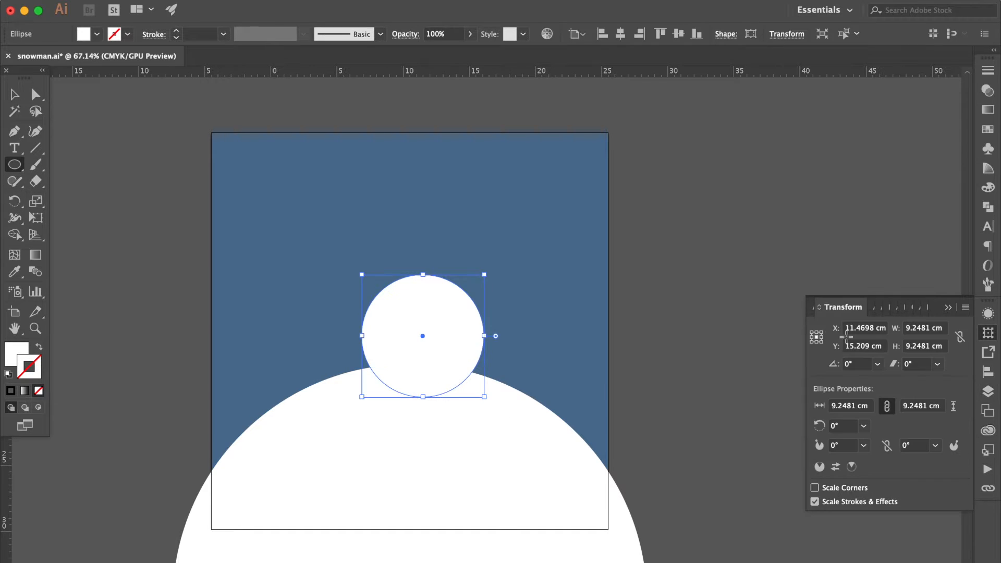
pyautogui.click(988, 371)
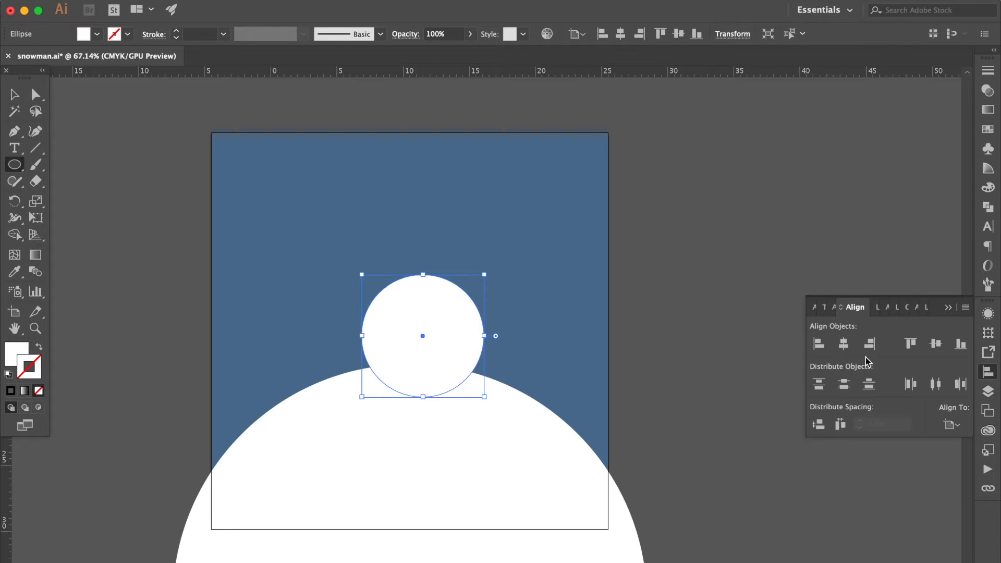
pyautogui.click(842, 348)
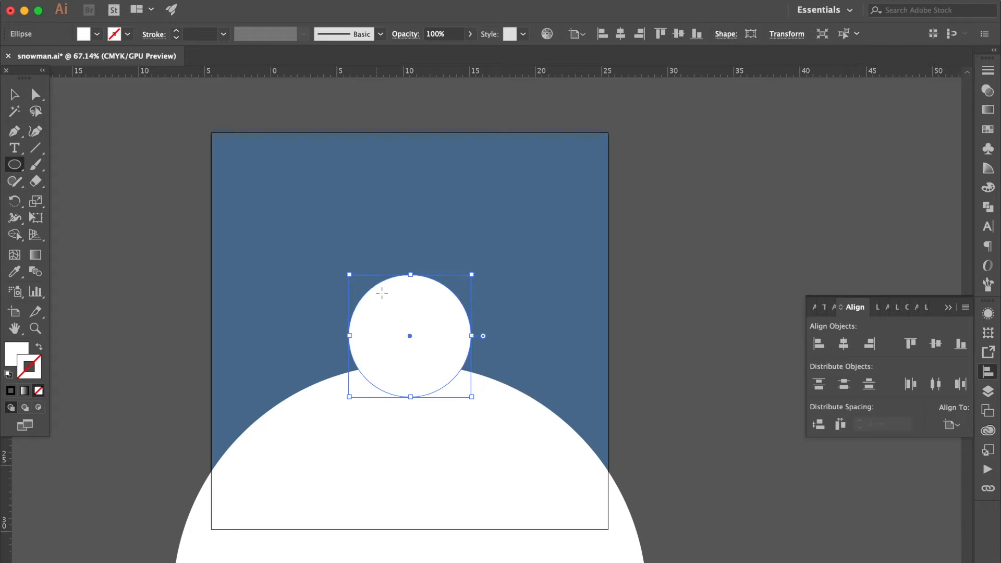
# Draw a white head circle about two thirds of the body's width above it, and centre it horizontally on the artboard
pyautogui.moveTo(376, 211); pyautogui.dragTo(430, 291)
pyautogui.click(987, 371)
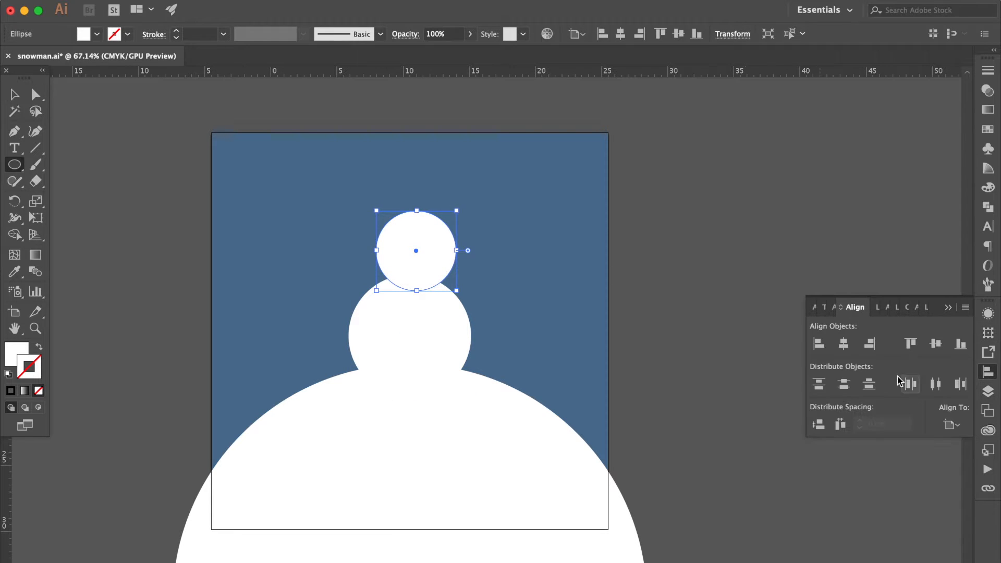
pyautogui.click(844, 344)
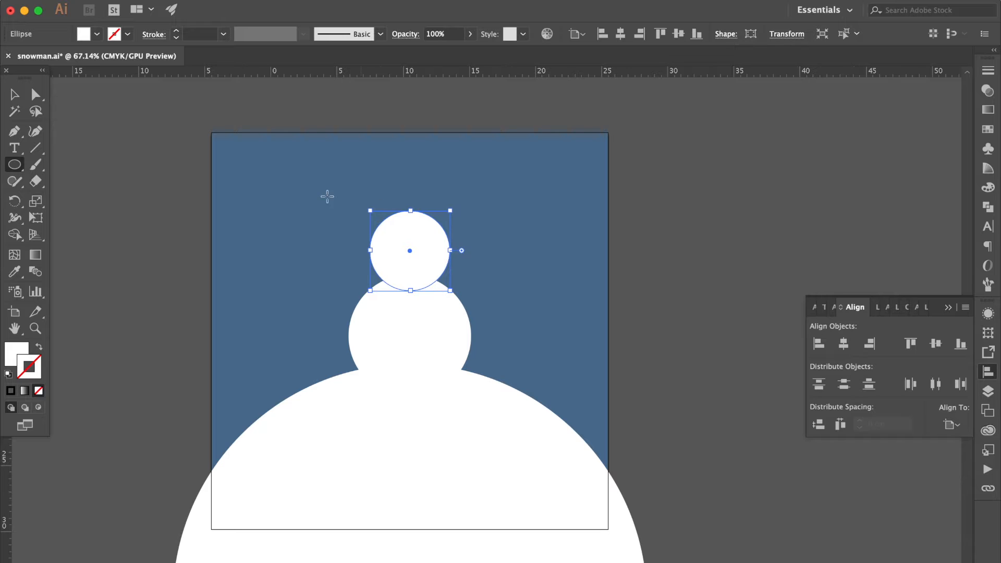
# Nudge the head circle slightly upward so it overlaps the body less, and deselect it
pyautogui.click(14, 95)
pyautogui.click(98, 162)
pyautogui.moveTo(402, 236); pyautogui.dragTo(402, 231)
pyautogui.click(665, 258)
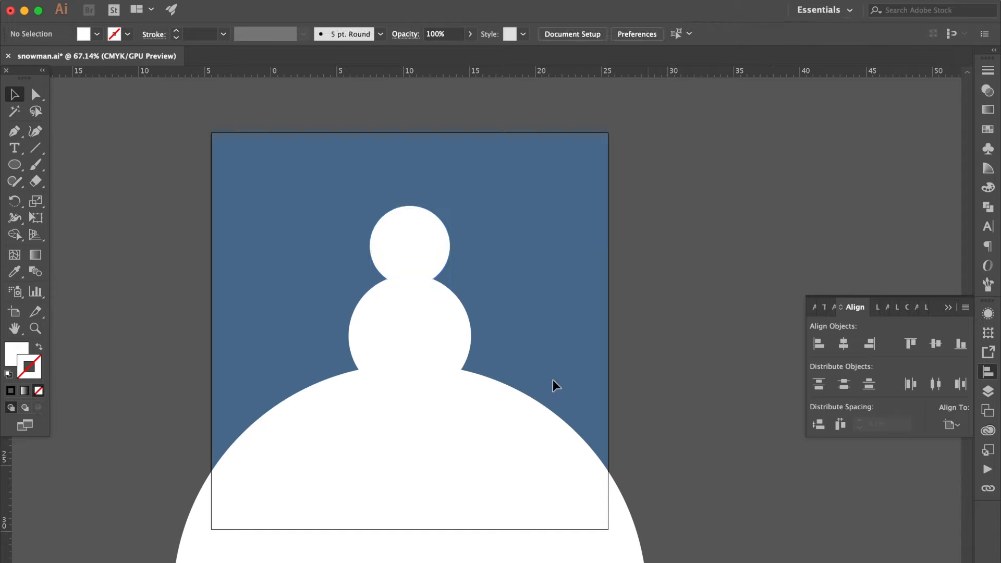
# Change the large ground circle's fill to a light cream with 5% yellow
pyautogui.click(437, 442)
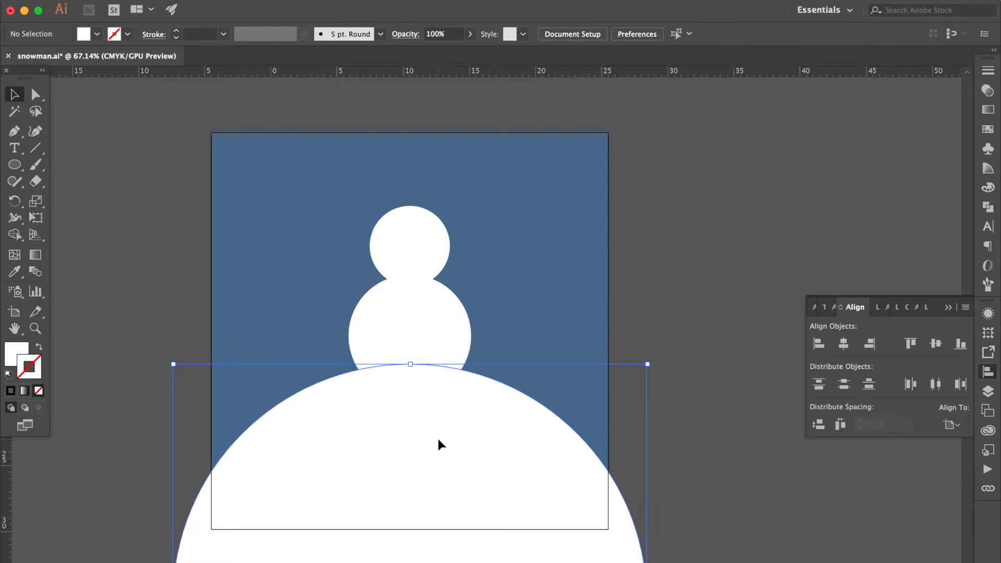
pyautogui.doubleClick(16, 355)
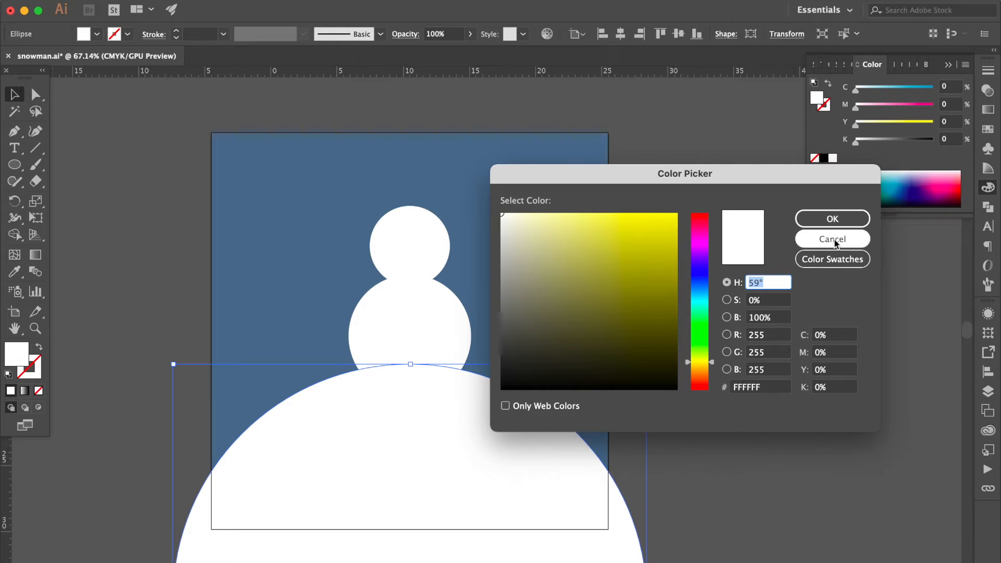
pyautogui.click(831, 371)
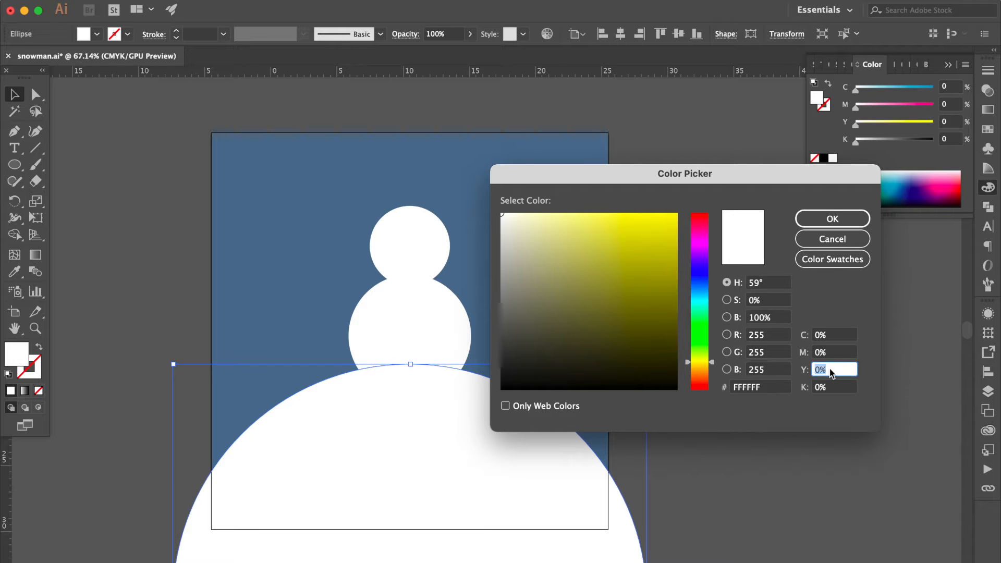
pyautogui.press('Return')
pyautogui.click(748, 353)
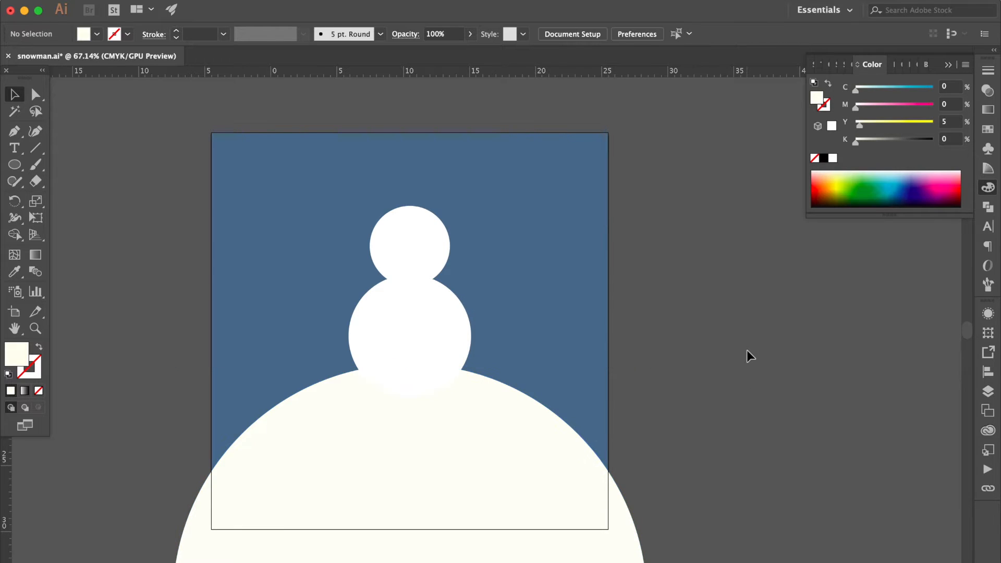
# Draw a scarf rectangle about 4.93 × 0.84 cm across the snowman's neck and fill it with the teal green swatch
pyautogui.scroll(3, 426, 341)
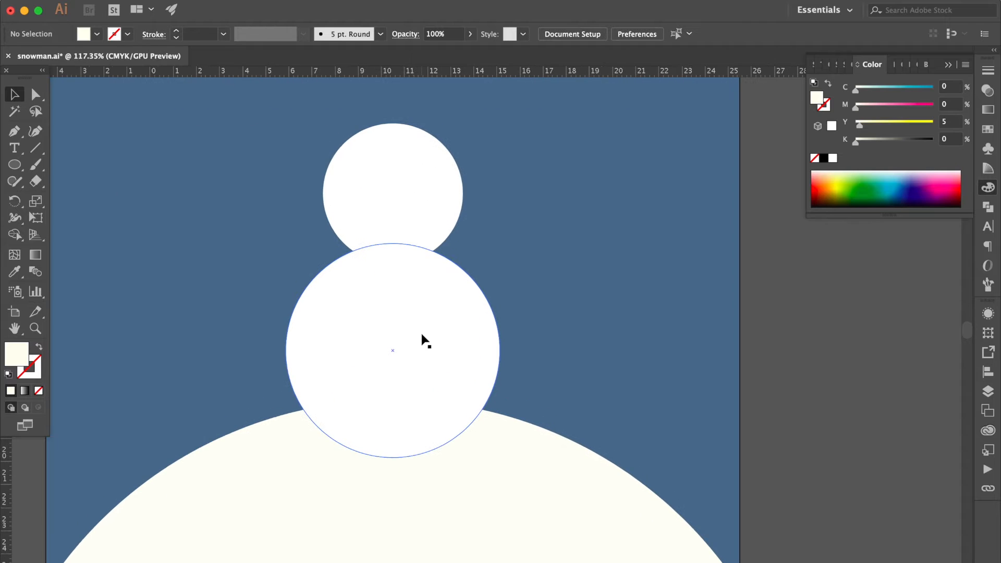
pyautogui.click(15, 164)
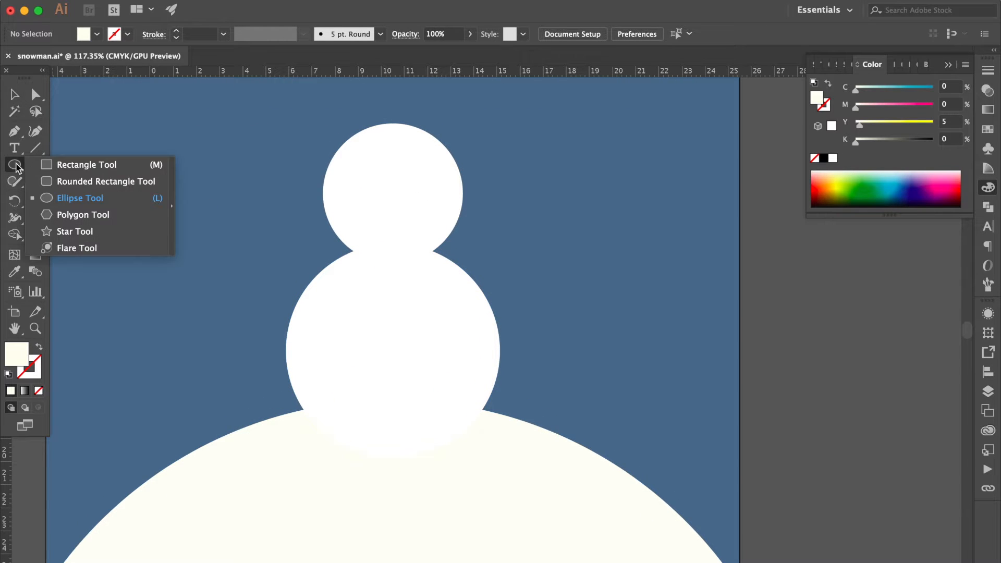
pyautogui.click(73, 167)
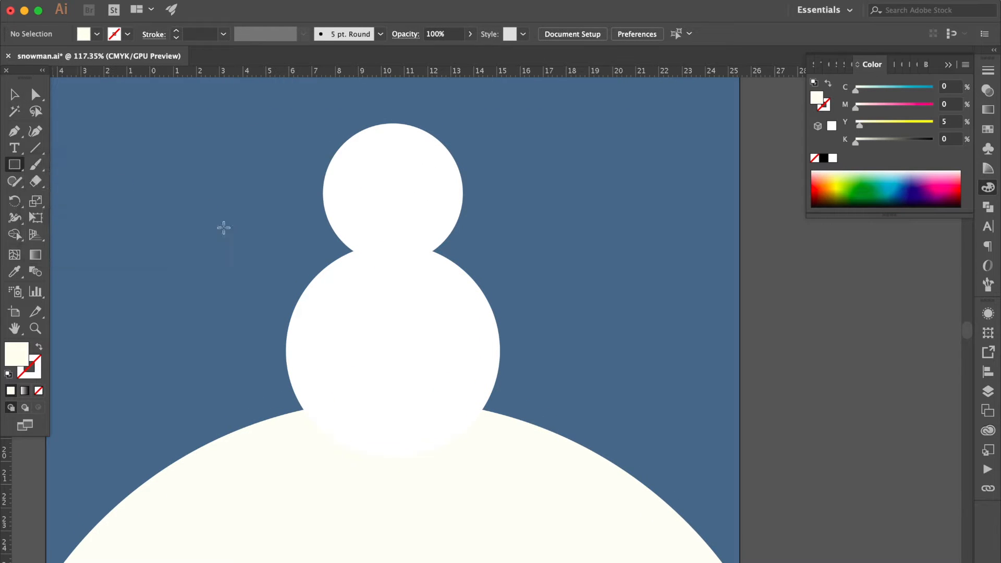
pyautogui.moveTo(337, 244); pyautogui.dragTo(452, 263)
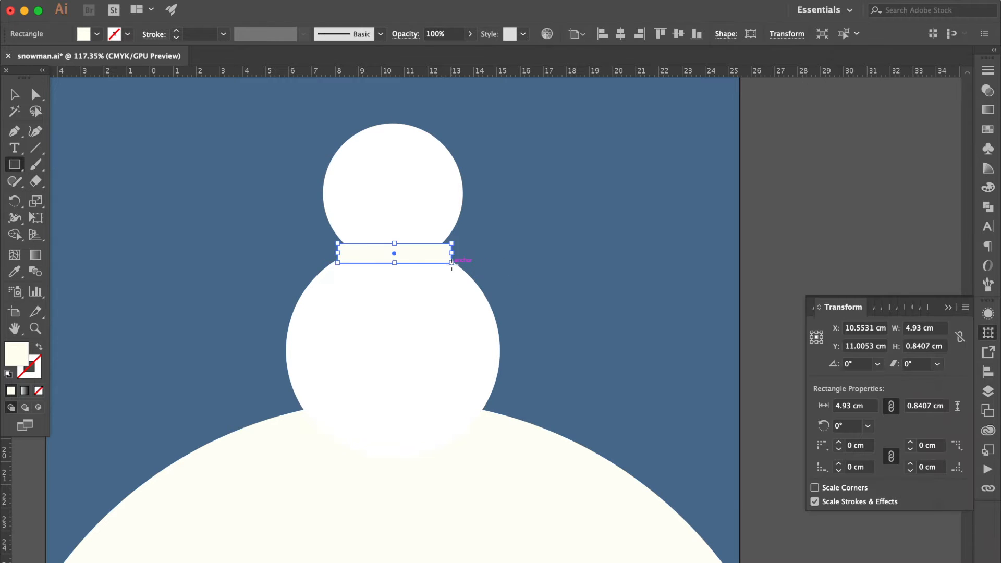
pyautogui.click(987, 129)
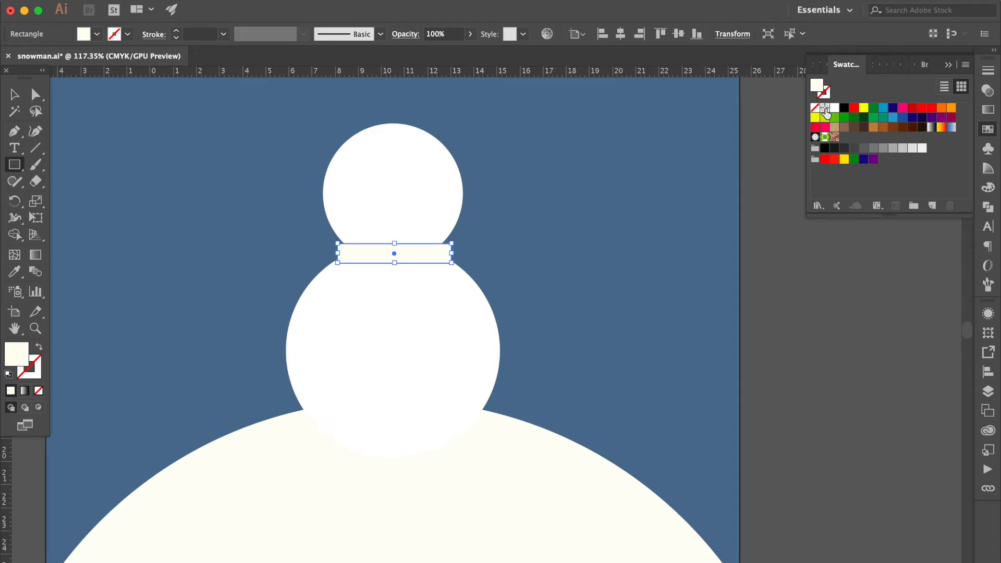
pyautogui.click(883, 119)
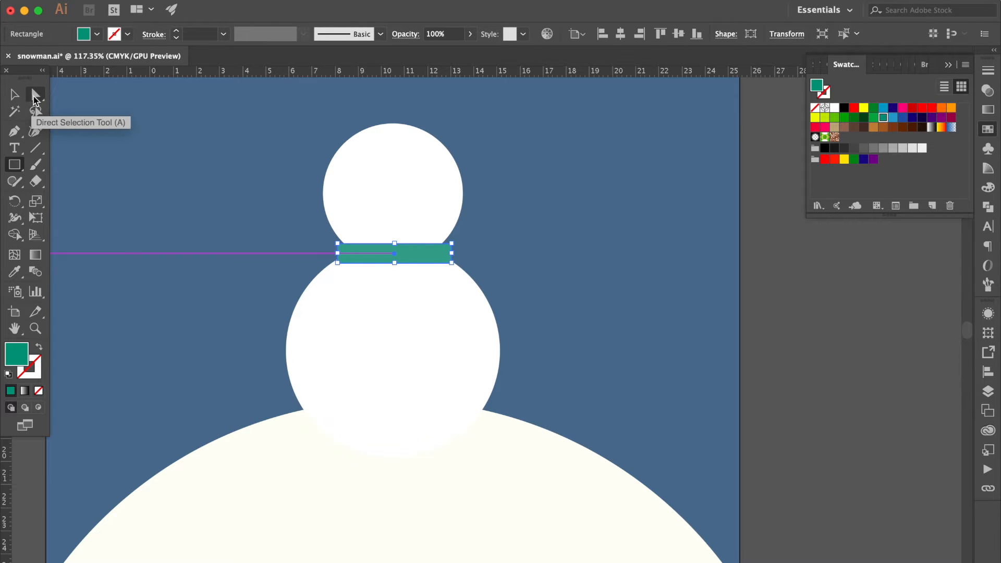
# Round the scarf rectangle's corners fully to a 0.42 cm radius and deselect it
pyautogui.click(35, 96)
pyautogui.moveTo(347, 253); pyautogui.dragTo(472, 279)
pyautogui.scroll(-3, 472, 279)
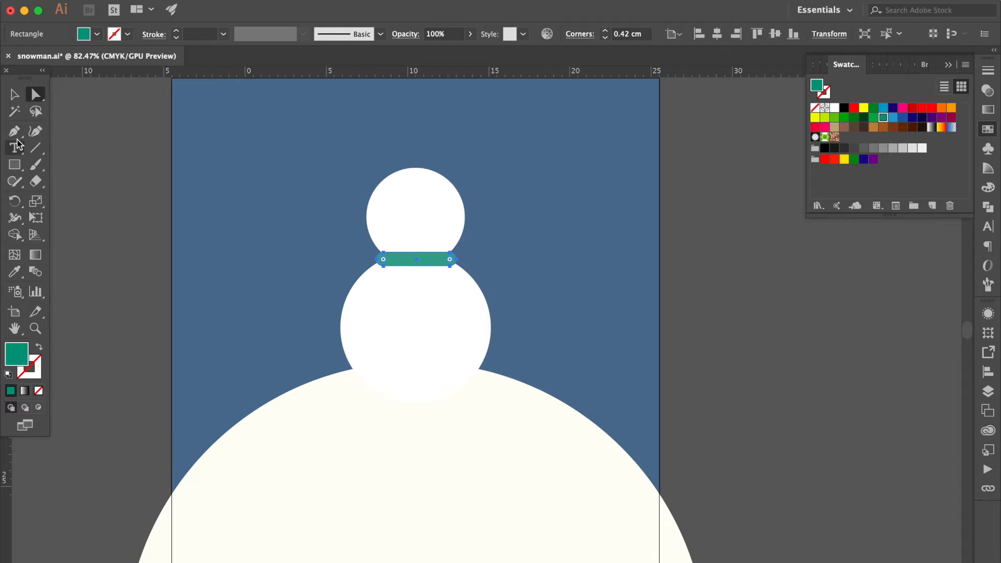
pyautogui.click(16, 95)
pyautogui.click(78, 156)
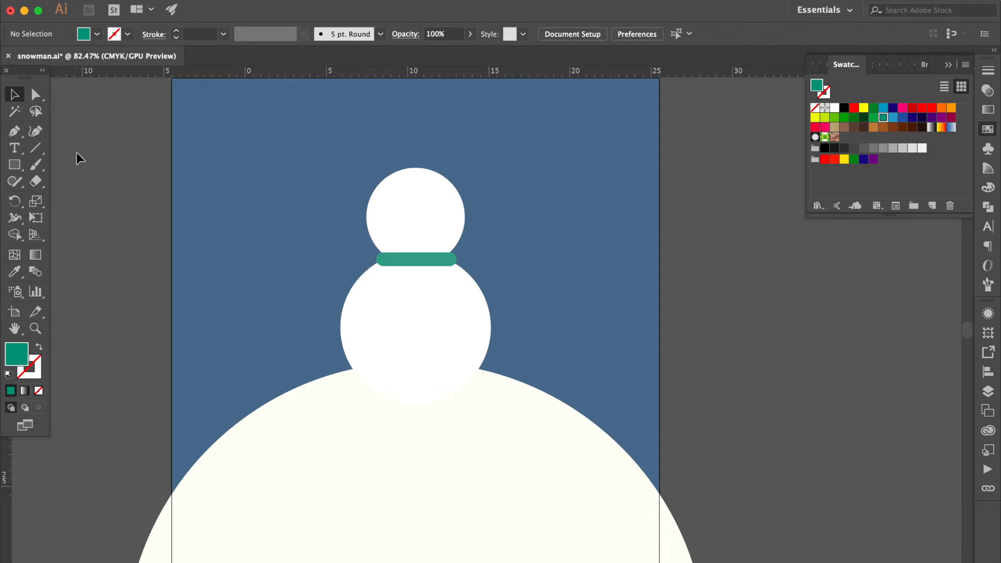
# Rotate the snowman's head circle slightly counterclockwise about its bottom point at the neck
pyautogui.click(437, 199)
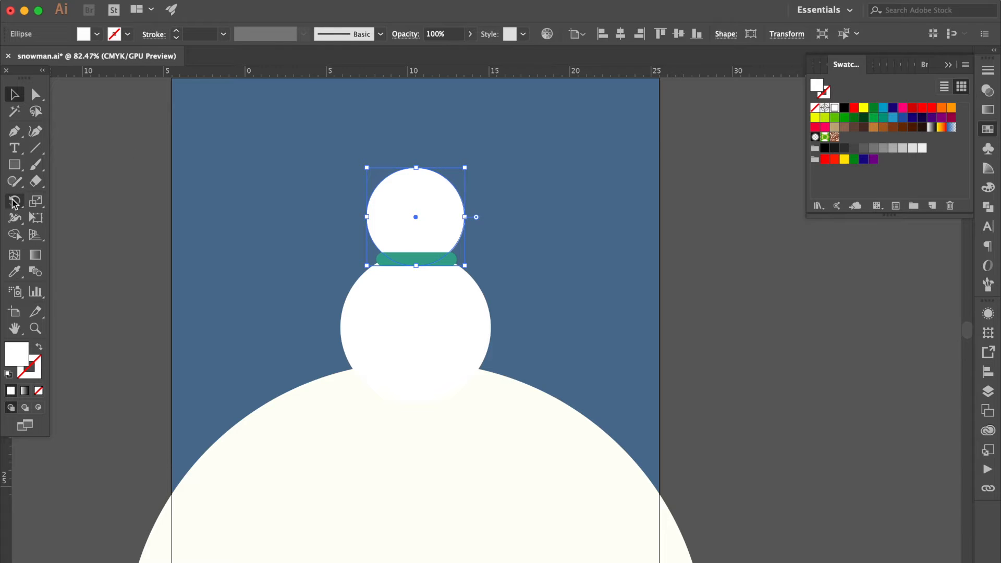
pyautogui.click(14, 201)
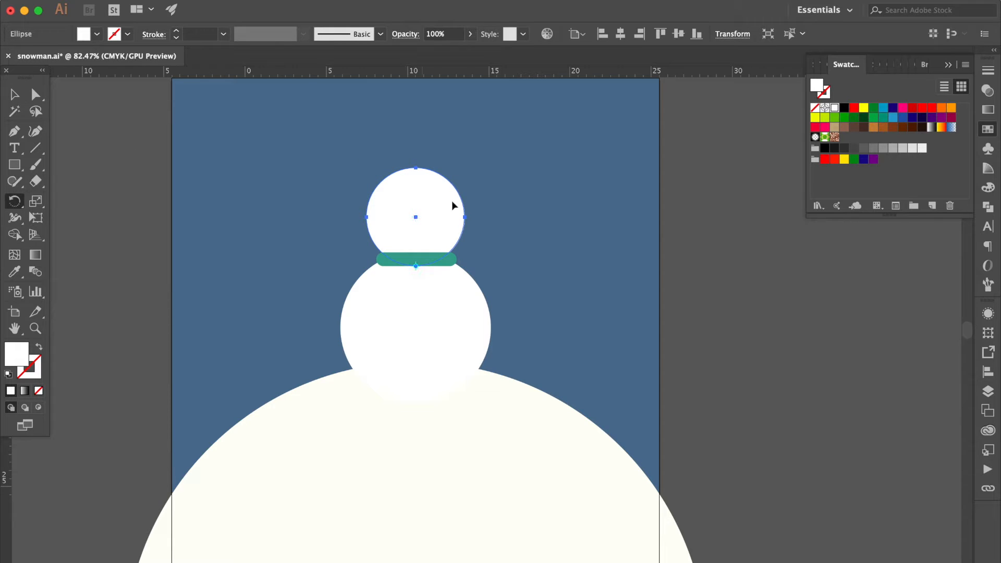
pyautogui.moveTo(448, 189); pyautogui.dragTo(444, 188)
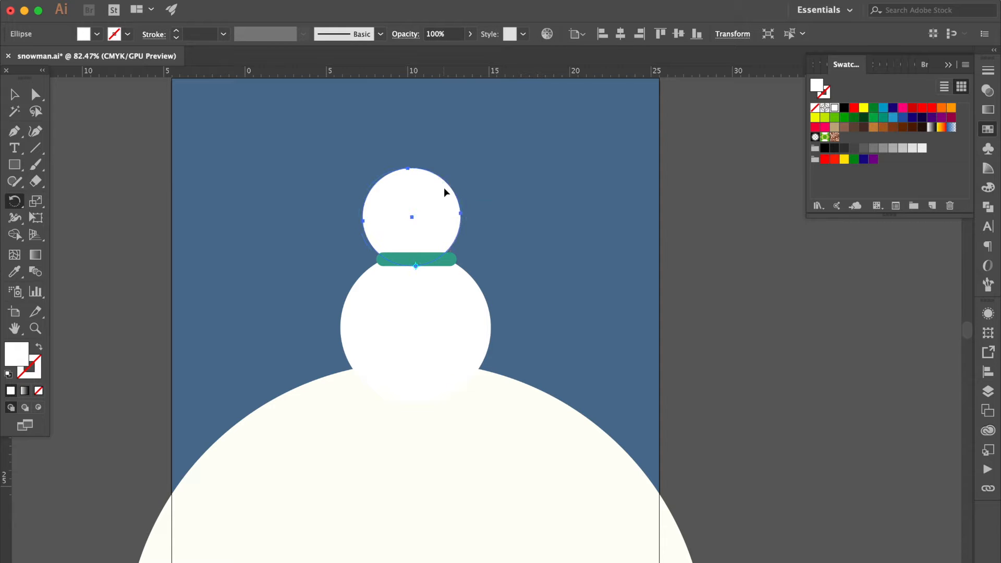
# Taper the green scarf band with a Free Distort effect by moving both of its left corners inward
pyautogui.click(17, 95)
pyautogui.click(713, 327)
pyautogui.scroll(5, 367, 309)
pyautogui.scroll(3, 367, 309)
pyautogui.click(410, 180)
pyautogui.hscroll(2, 367, 252)
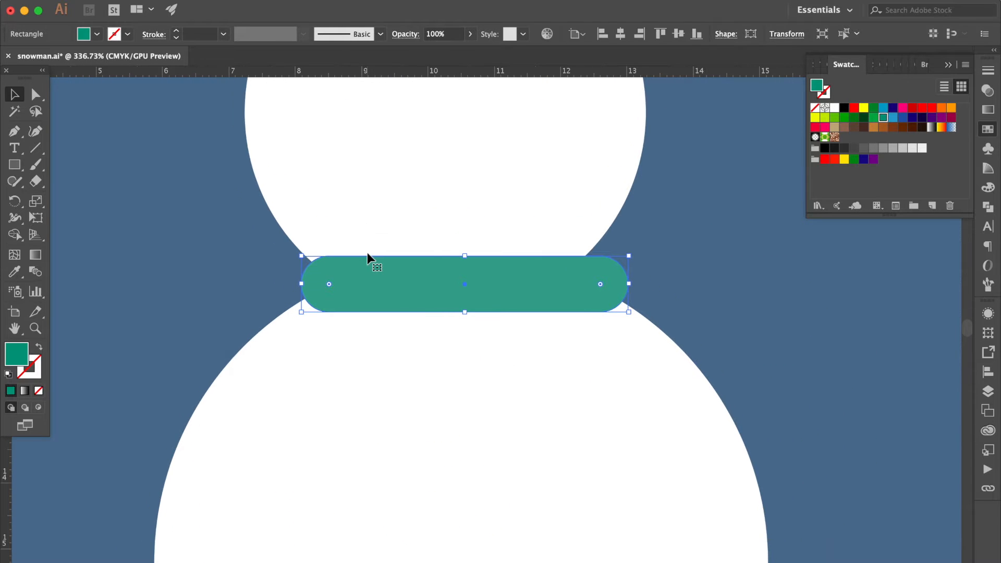
pyautogui.hscroll(2, 367, 253)
pyautogui.click(524, 14)
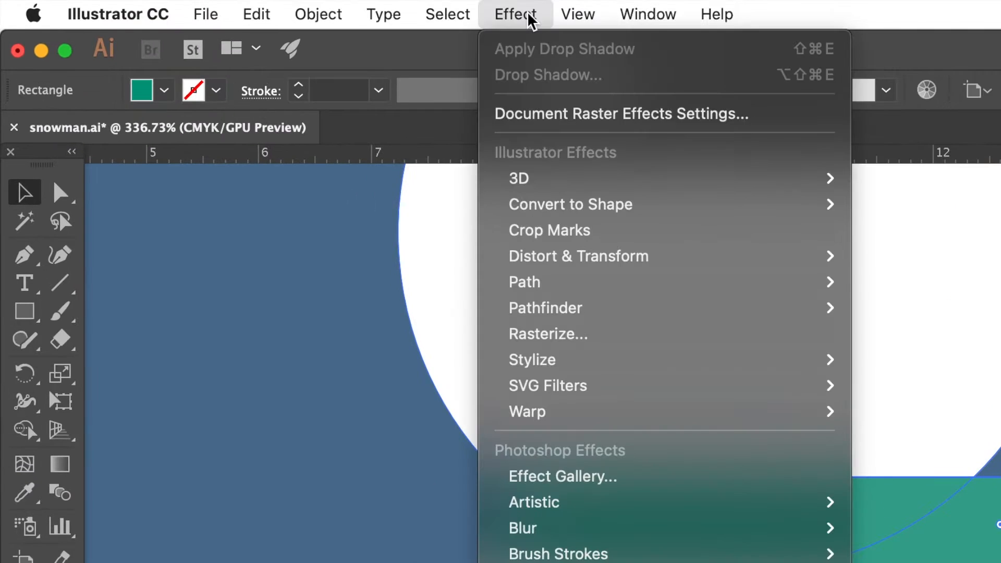
pyautogui.moveTo(672, 254)
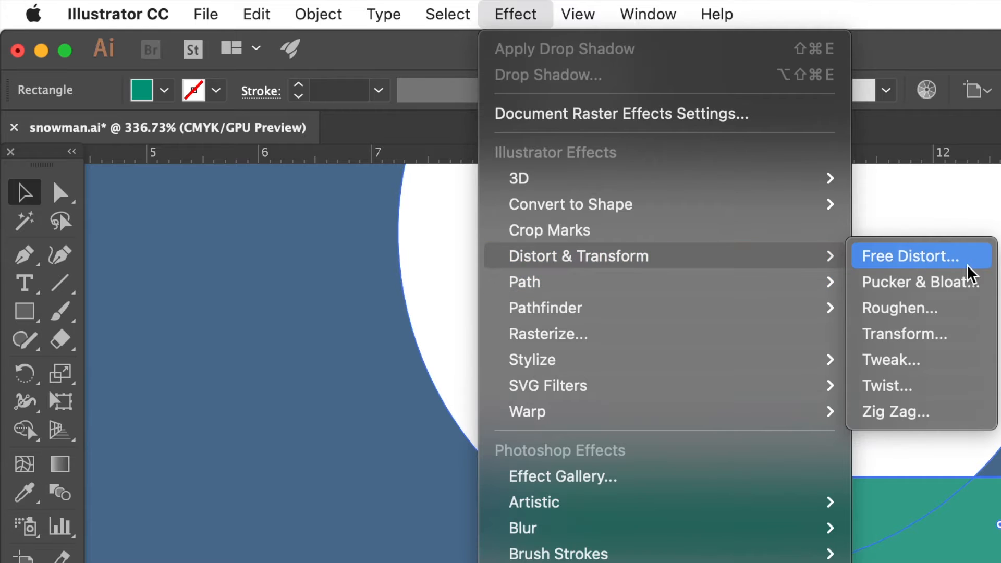
pyautogui.click(967, 265)
pyautogui.moveTo(479, 221); pyautogui.dragTo(479, 224)
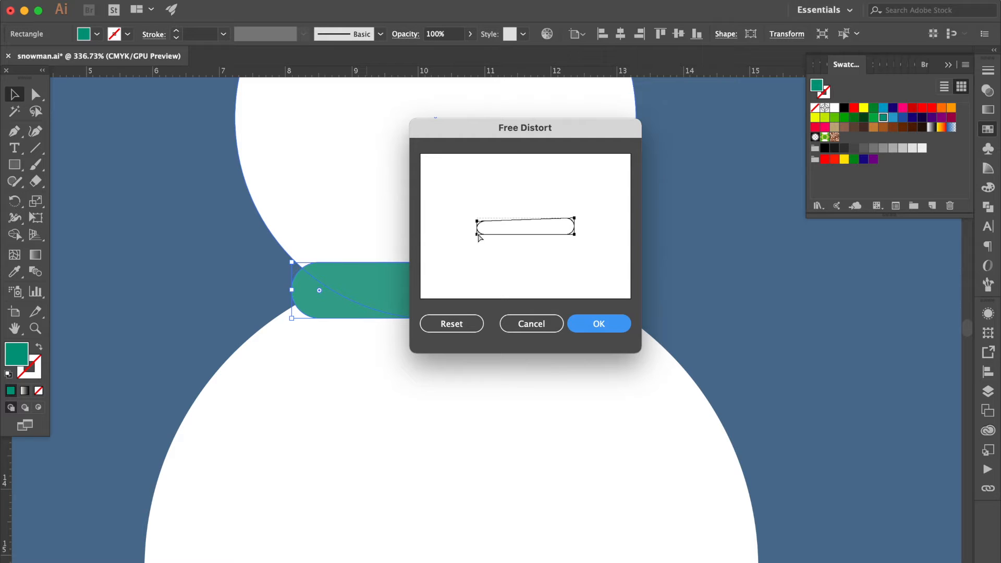
pyautogui.moveTo(478, 234); pyautogui.dragTo(478, 231)
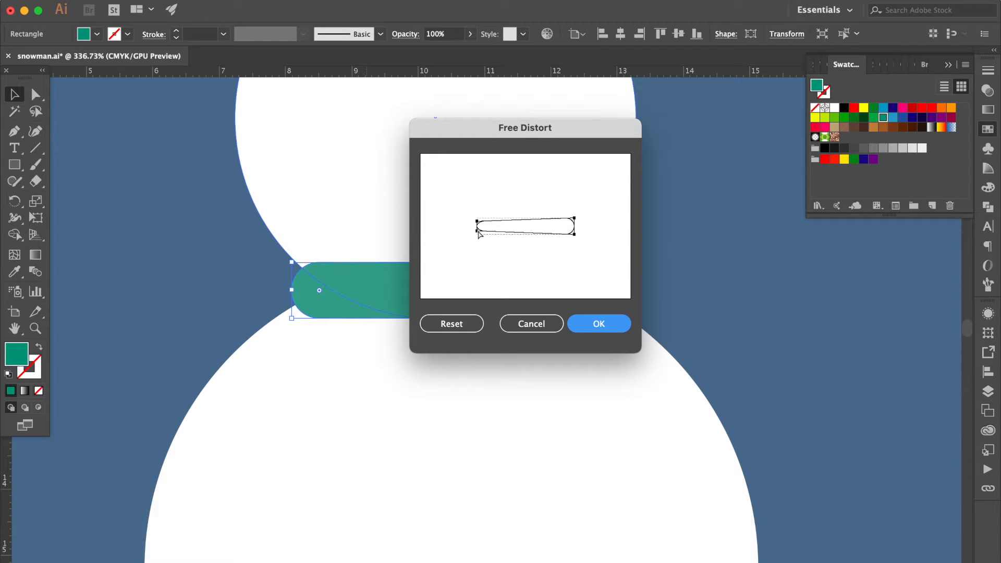
pyautogui.click(607, 326)
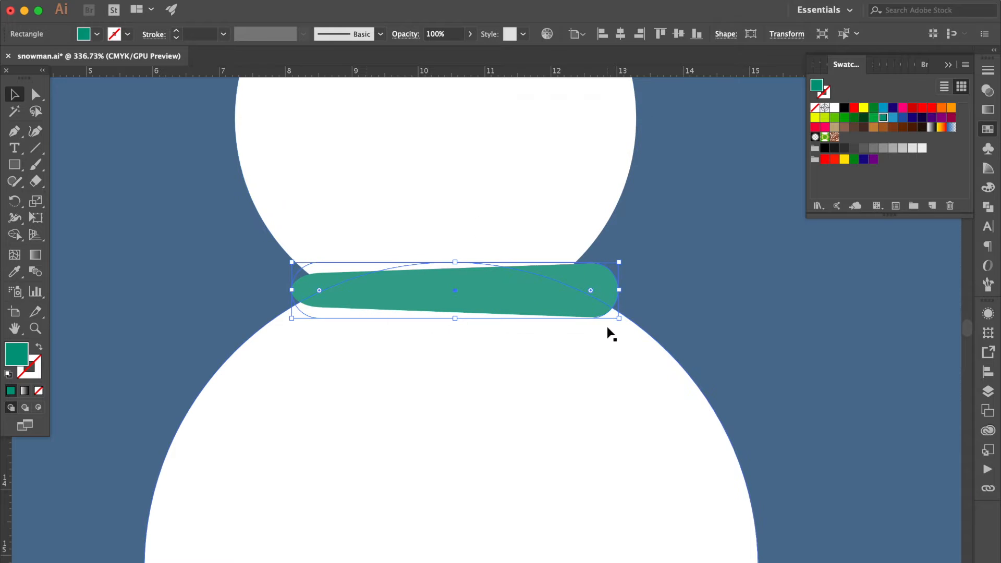
pyautogui.click(639, 292)
# Draw a green scarf-tail rectangle about 1.05 × 4.93 cm hanging from the left part of the scarf band
pyautogui.scroll(-5, 639, 292)
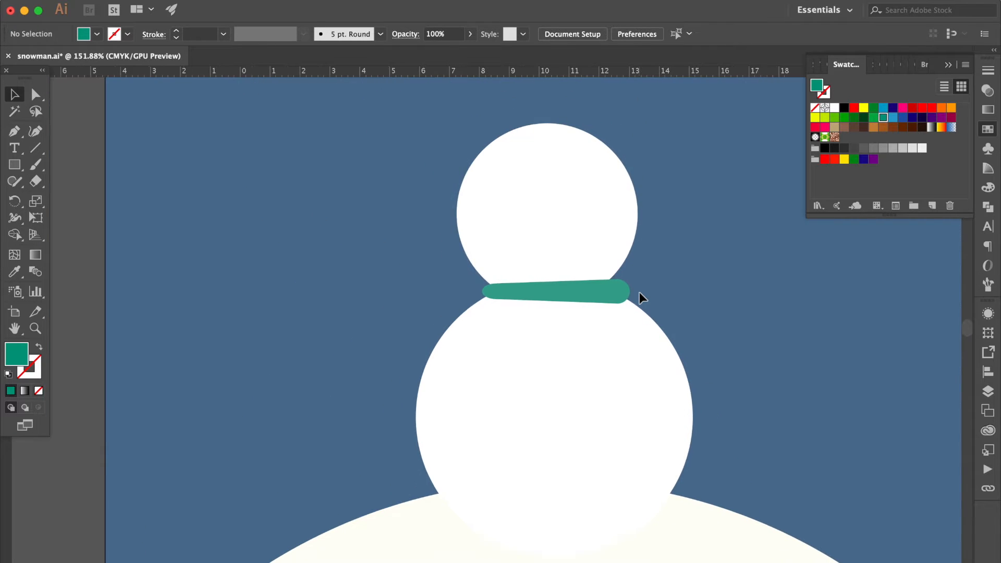
pyautogui.hscroll(2, 639, 292)
pyautogui.scroll(1, 639, 292)
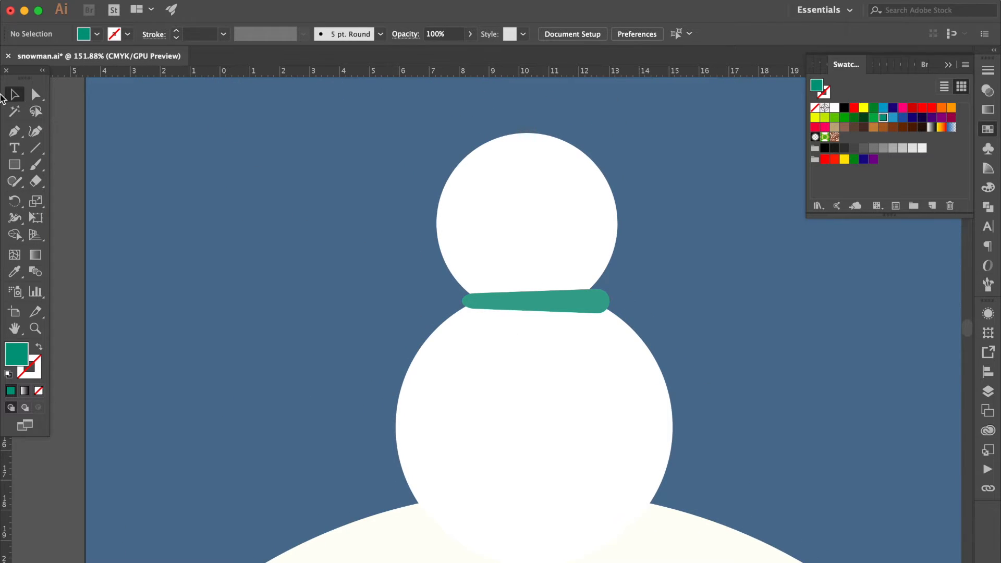
pyautogui.click(15, 164)
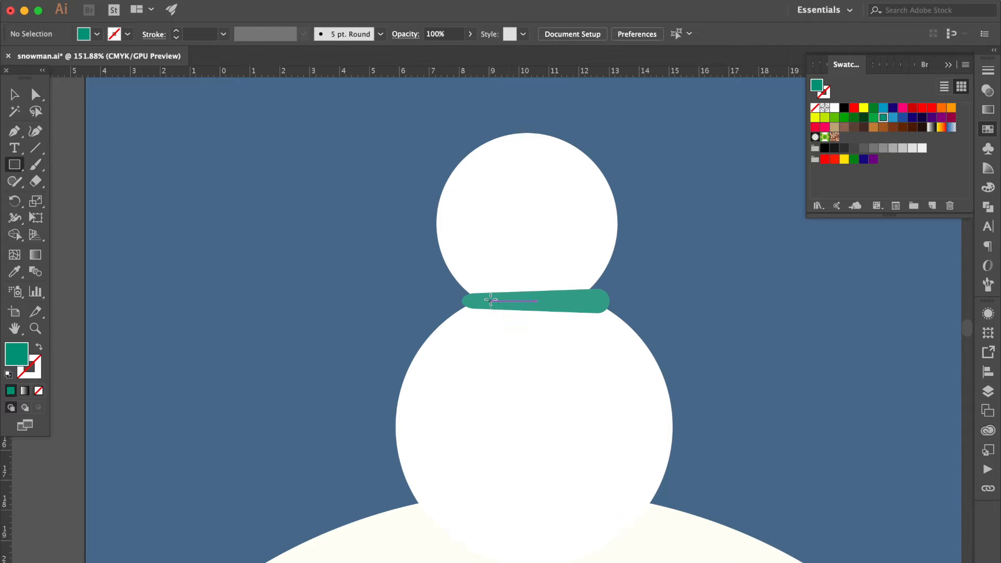
pyautogui.moveTo(491, 301); pyautogui.dragTo(523, 447)
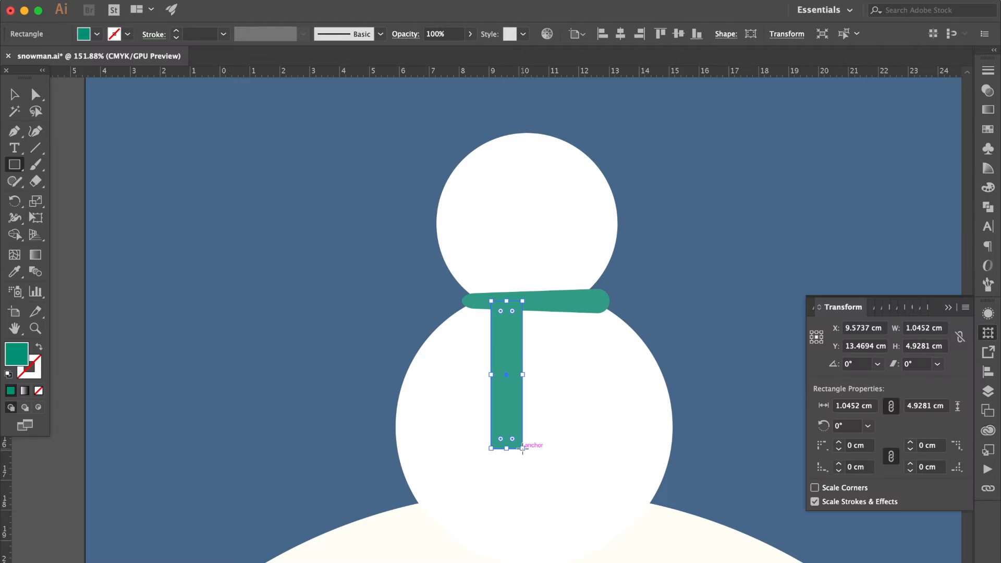
# Taper the scarf tail by moving its top corners inward and its bottom-left corner slightly outward
pyautogui.click(36, 96)
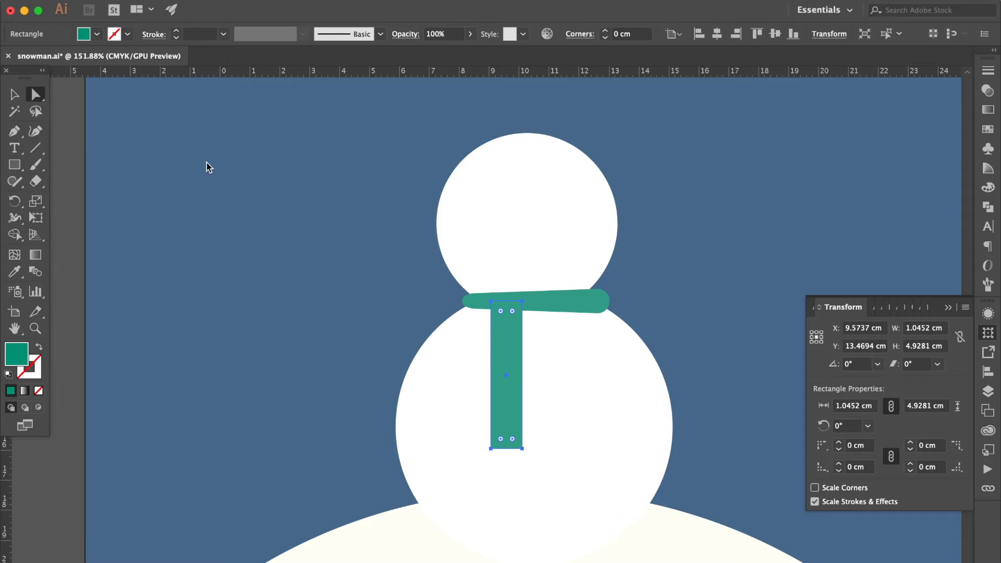
pyautogui.moveTo(491, 302); pyautogui.dragTo(515, 300)
pyautogui.click(14, 94)
pyautogui.moveTo(491, 449); pyautogui.dragTo(483, 450)
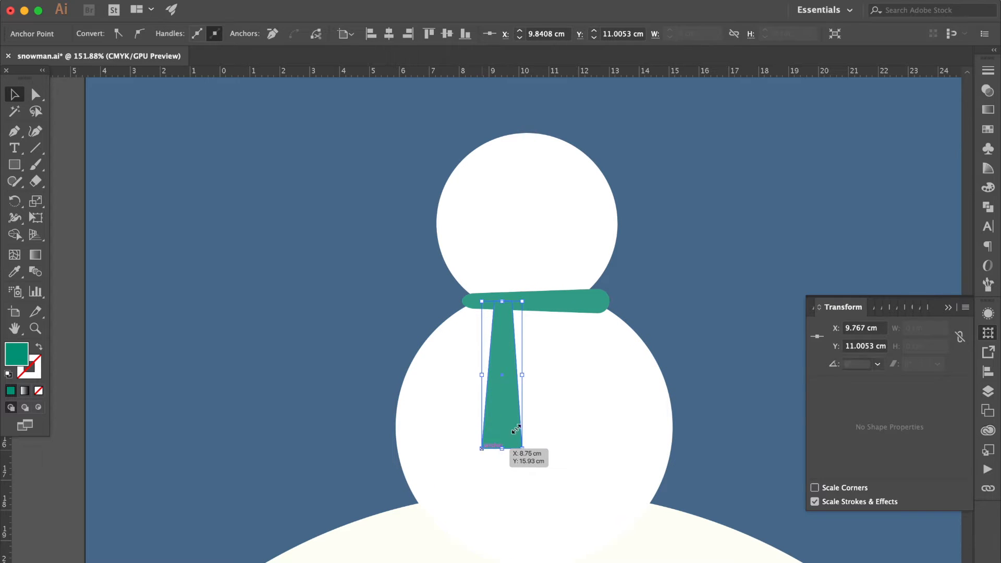
pyautogui.press('shift+super+a')
# Draw a thin green fringe strip about 0.17 × 1.05 cm just below the scarf tail's left corner
pyautogui.scroll(-2, 471, 318)
pyautogui.scroll(5, 471, 318)
pyautogui.click(11, 167)
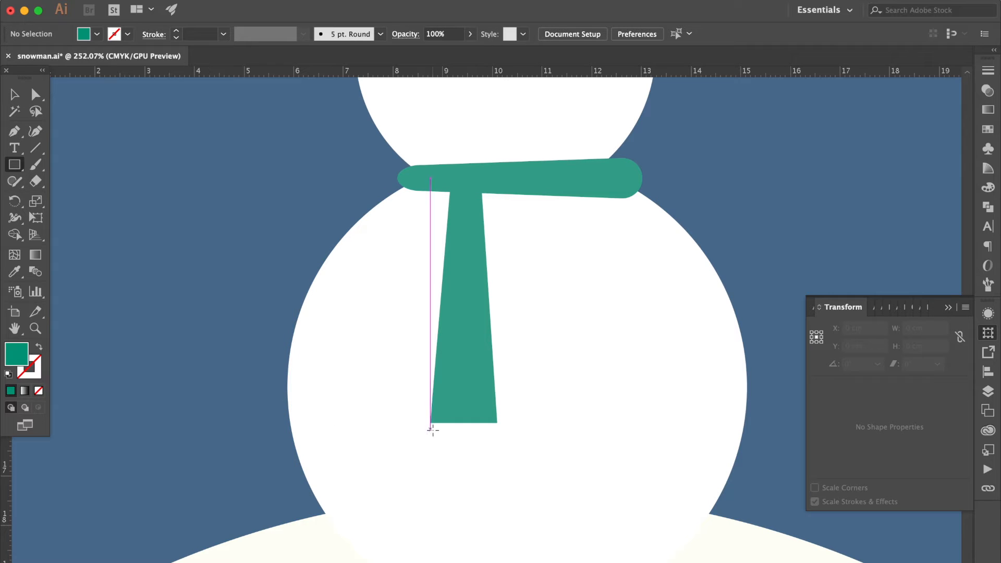
pyautogui.moveTo(430, 429); pyautogui.dragTo(439, 481)
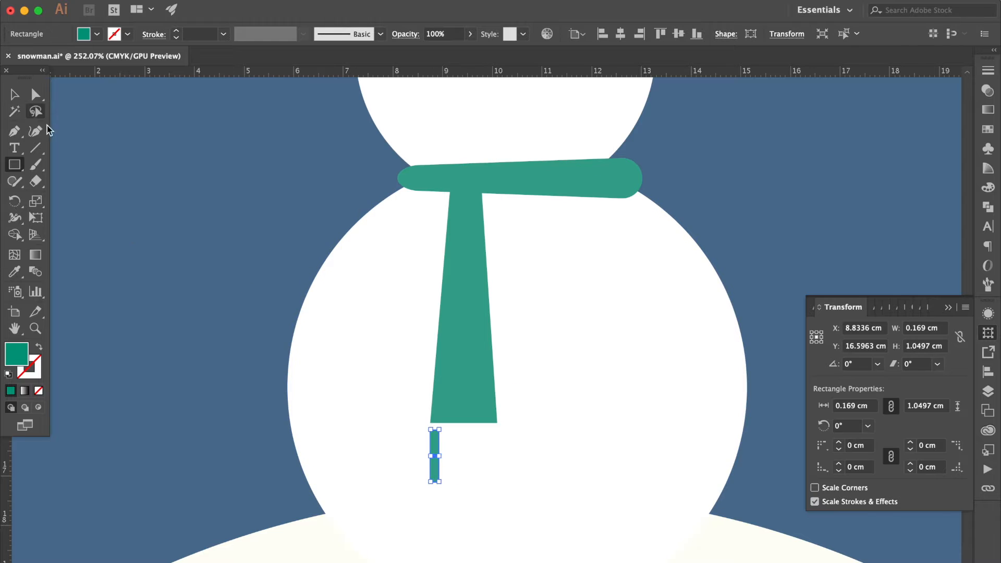
# Duplicate the fringe strip sideways into a row of four and line the last one up with the tail's right edge
pyautogui.click(14, 94)
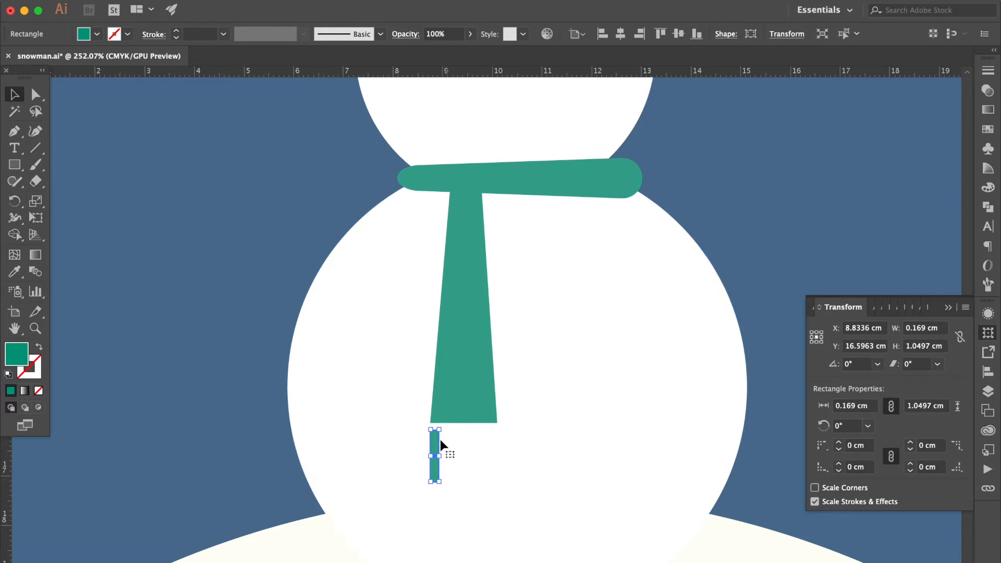
pyautogui.moveTo(435, 447); pyautogui.dragTo(456, 447)
pyautogui.hotkey('ctrl', 'd')
pyautogui.hotkey('ctrl', 'd')
pyautogui.scroll(5, 511, 453)
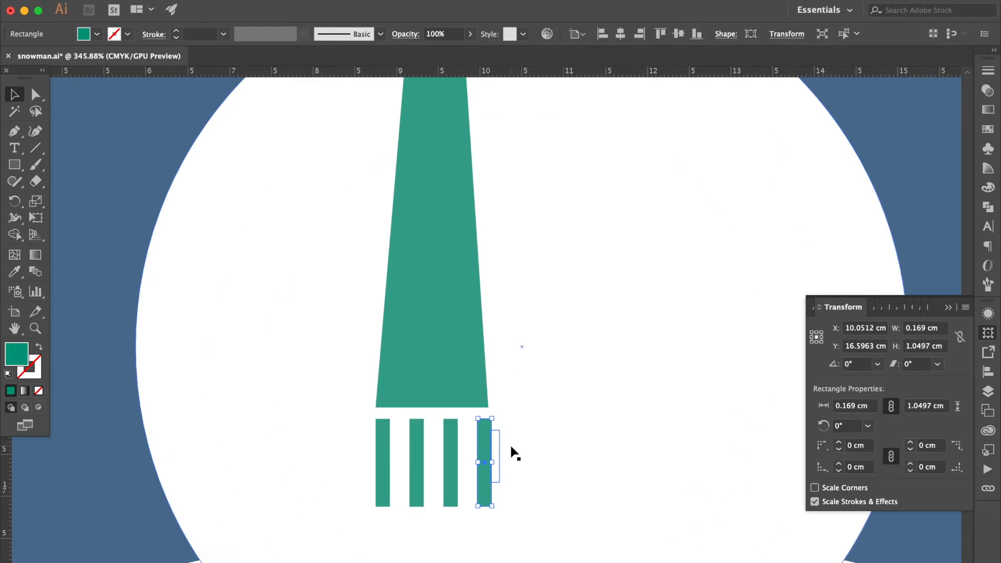
pyautogui.moveTo(462, 429); pyautogui.dragTo(453, 425)
# Distribute the four fringe strips evenly by horizontal centers, aligned to the selection, and move them up closer to the scarf tail
pyautogui.keyDown('shift'); pyautogui.click(386, 434); pyautogui.keyUp('shift')
pyautogui.keyDown('shift'); pyautogui.click(315, 428); pyautogui.keyUp('shift')
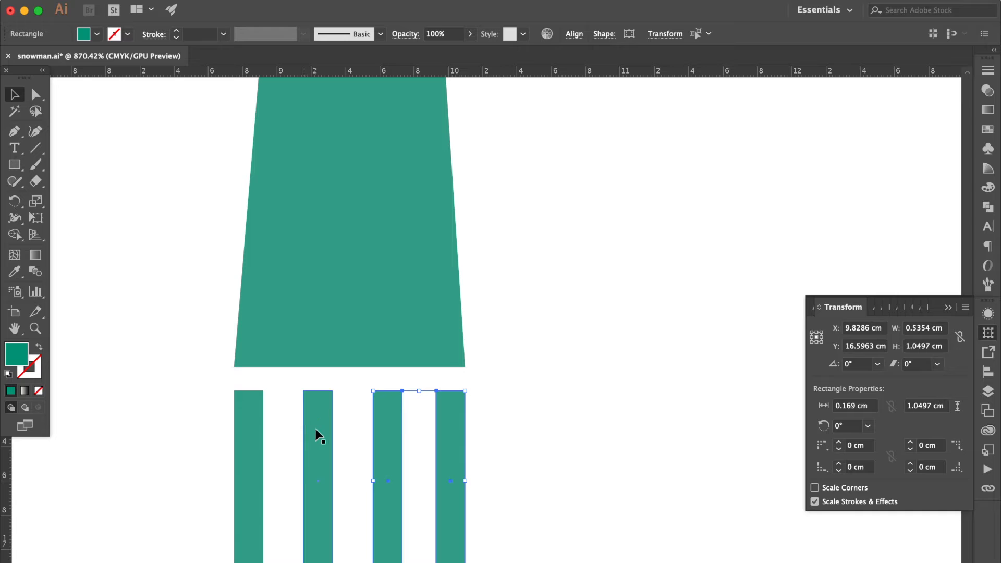
pyautogui.keyDown('shift'); pyautogui.click(255, 427); pyautogui.keyUp('shift')
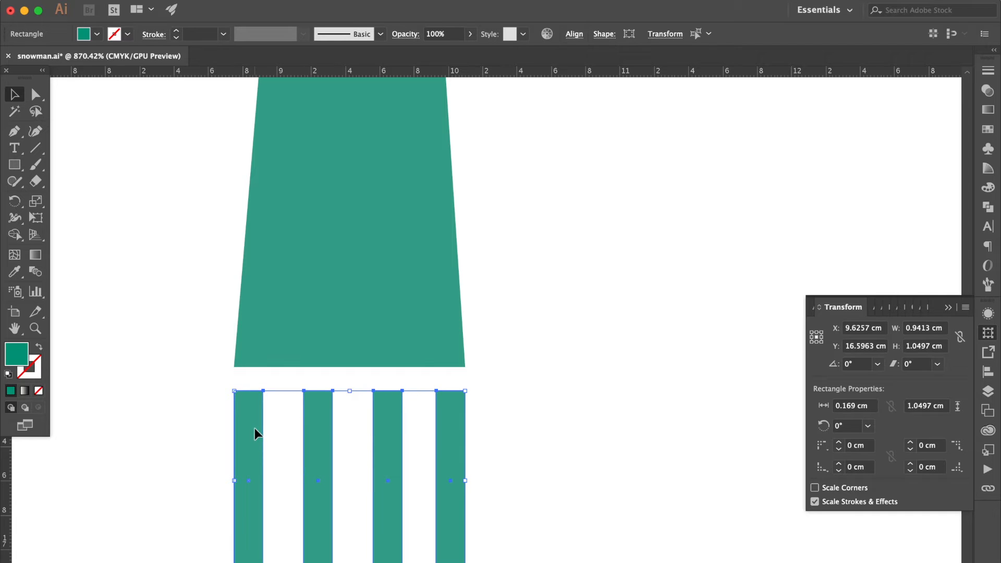
pyautogui.click(989, 370)
pyautogui.click(950, 424)
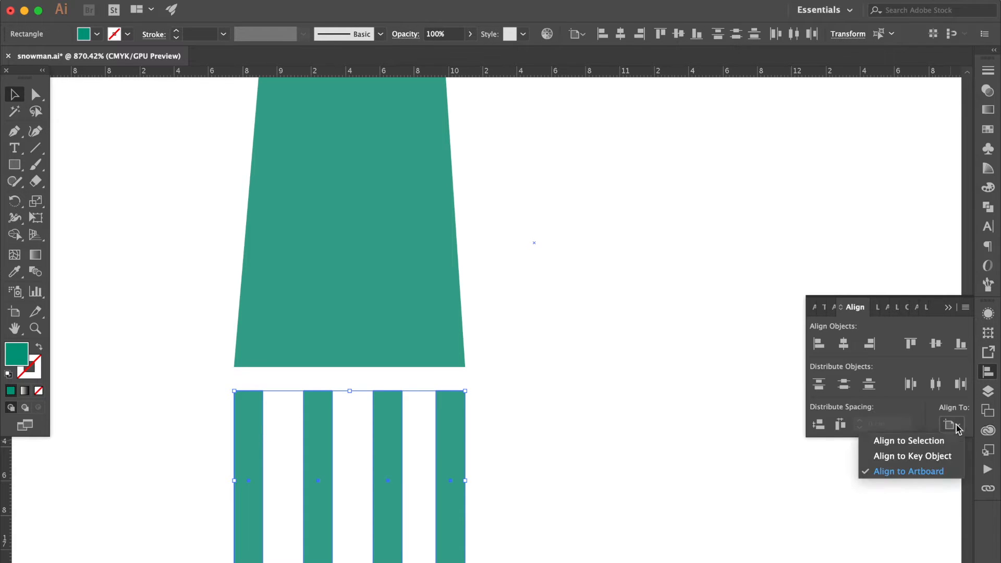
pyautogui.click(938, 445)
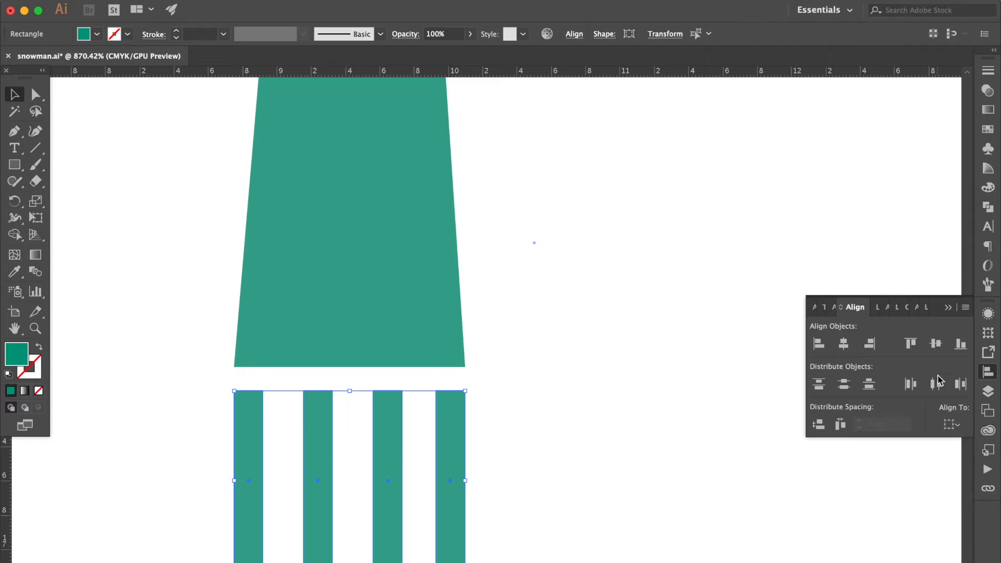
pyautogui.click(935, 385)
pyautogui.moveTo(445, 440); pyautogui.dragTo(442, 424)
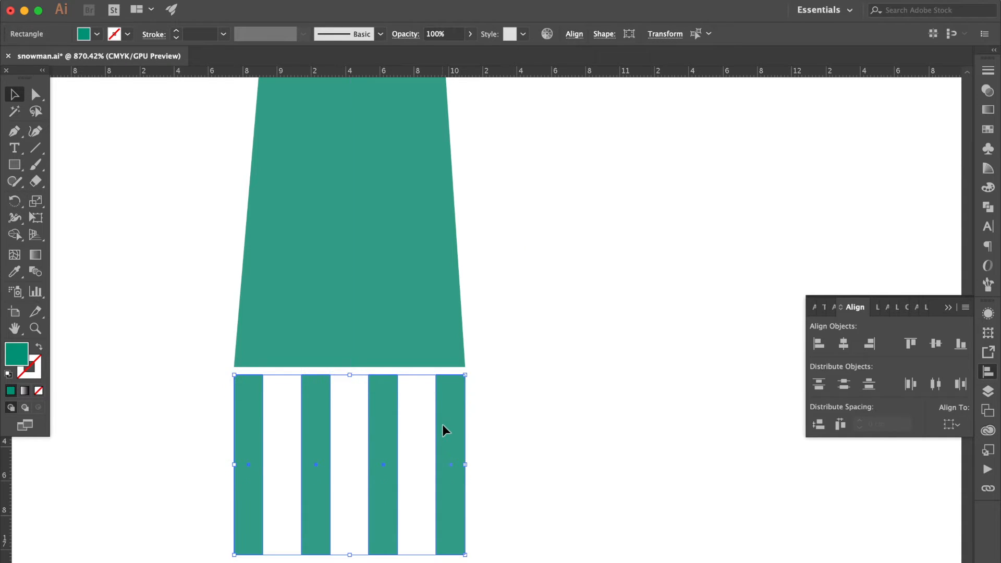
pyautogui.click(494, 417)
# Fill the first fringe strip with orange, the second with magenta pink and the fourth with dark red
pyautogui.click(258, 435)
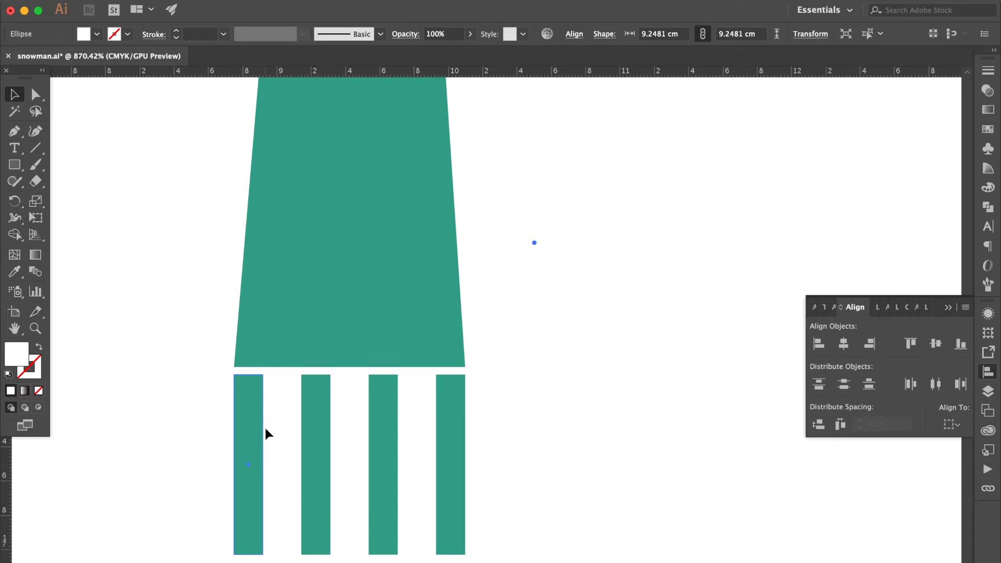
pyautogui.click(989, 128)
pyautogui.click(941, 112)
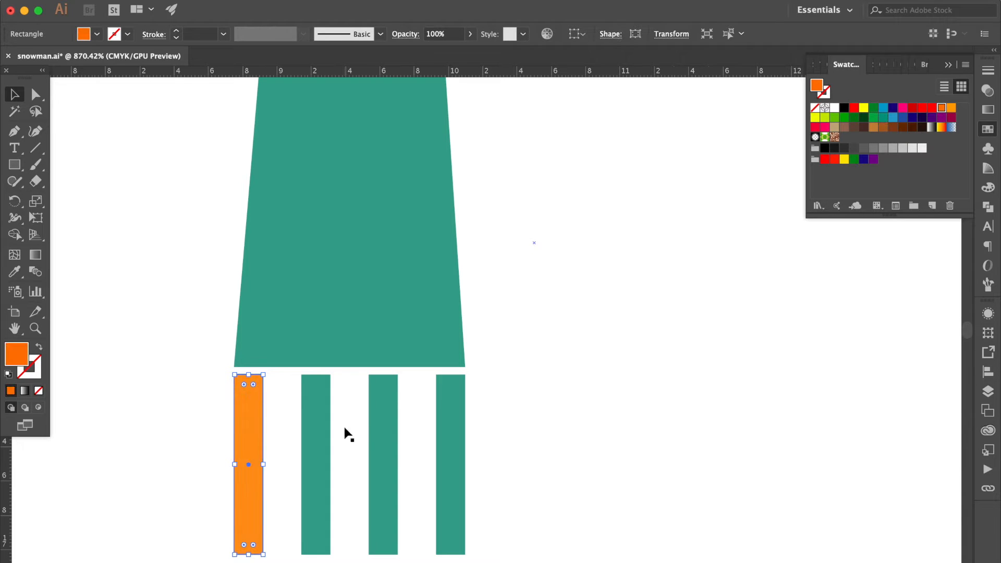
pyautogui.click(320, 430)
pyautogui.click(900, 112)
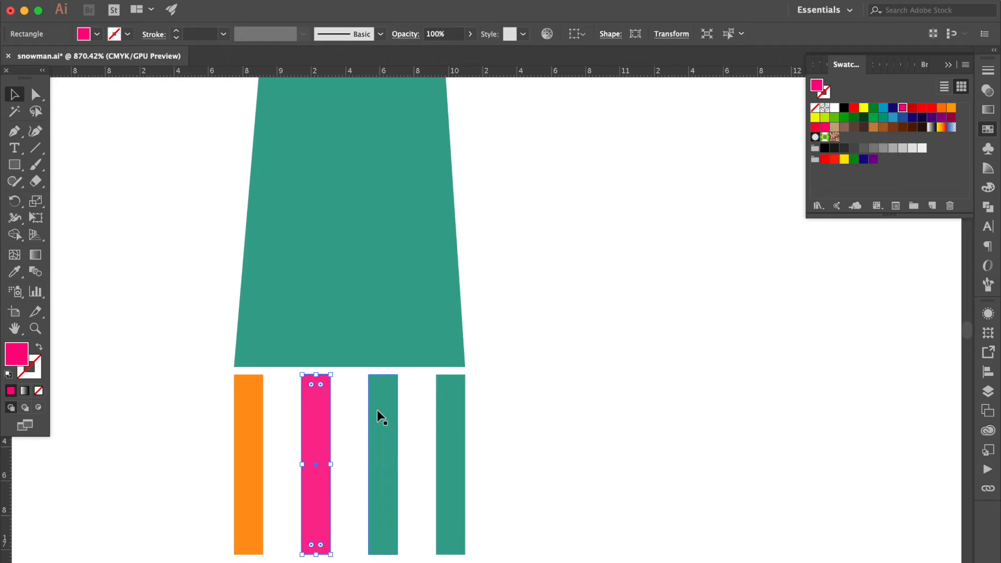
pyautogui.click(382, 411)
pyautogui.click(453, 407)
pyautogui.click(912, 107)
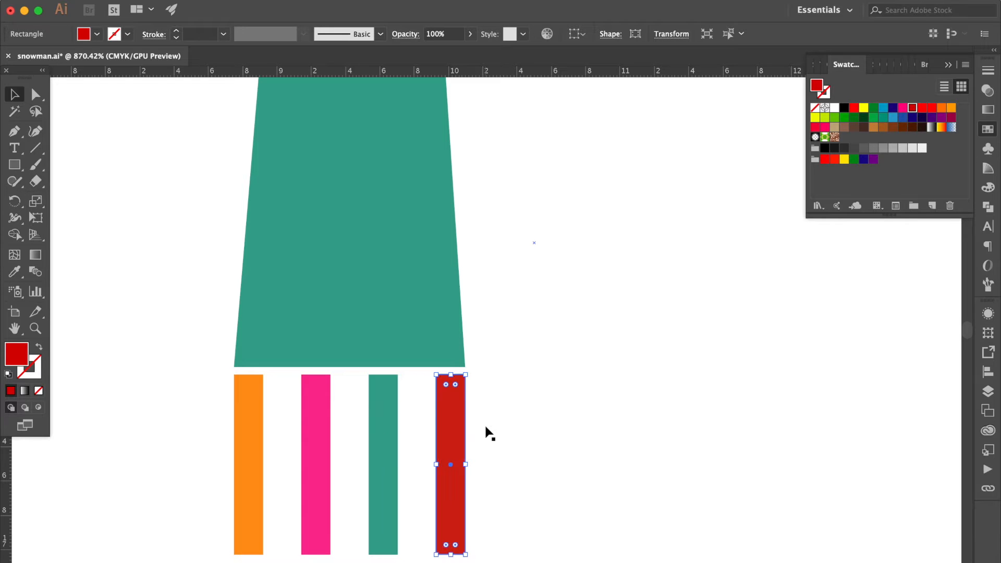
# Group the four fringe strips together with the scarf tail
pyautogui.scroll(-6, 485, 431)
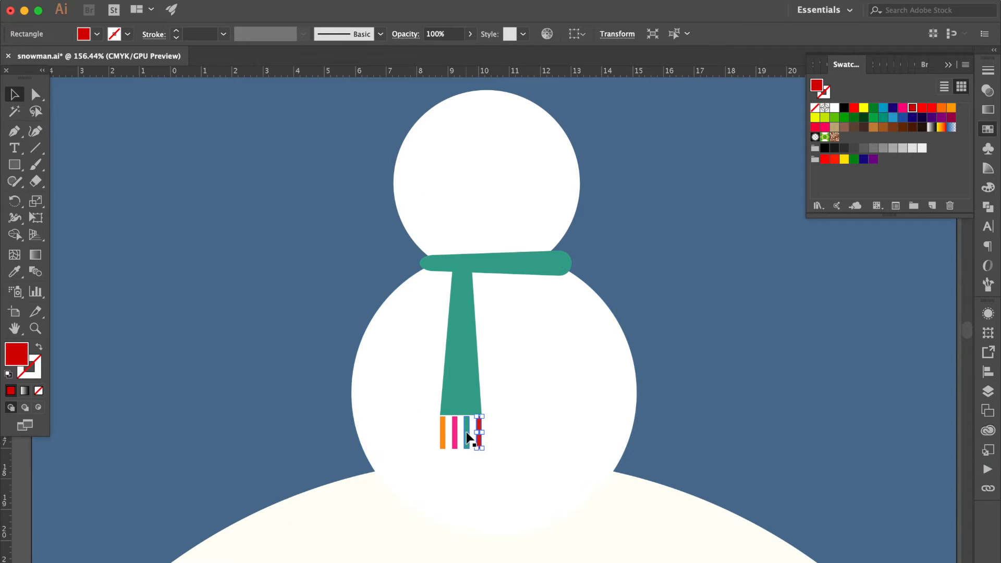
pyautogui.keyDown('shift'); pyautogui.click(467, 433); pyautogui.keyUp('shift')
pyautogui.keyDown('shift'); pyautogui.click(453, 439); pyautogui.keyUp('shift')
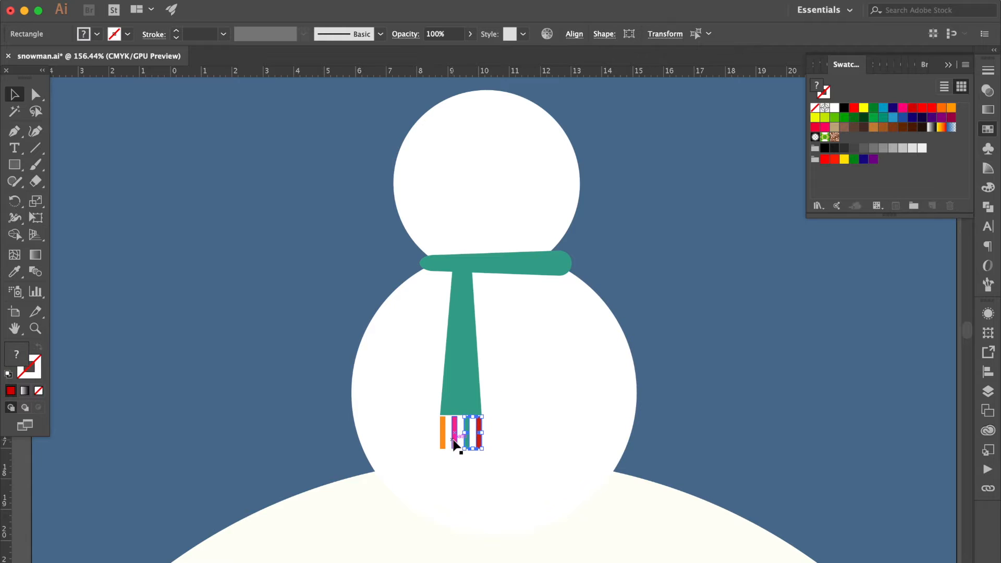
pyautogui.keyDown('shift'); pyautogui.click(443, 440); pyautogui.keyUp('shift')
pyautogui.keyDown('shift'); pyautogui.click(464, 369); pyautogui.keyUp('shift')
pyautogui.press('super+g')
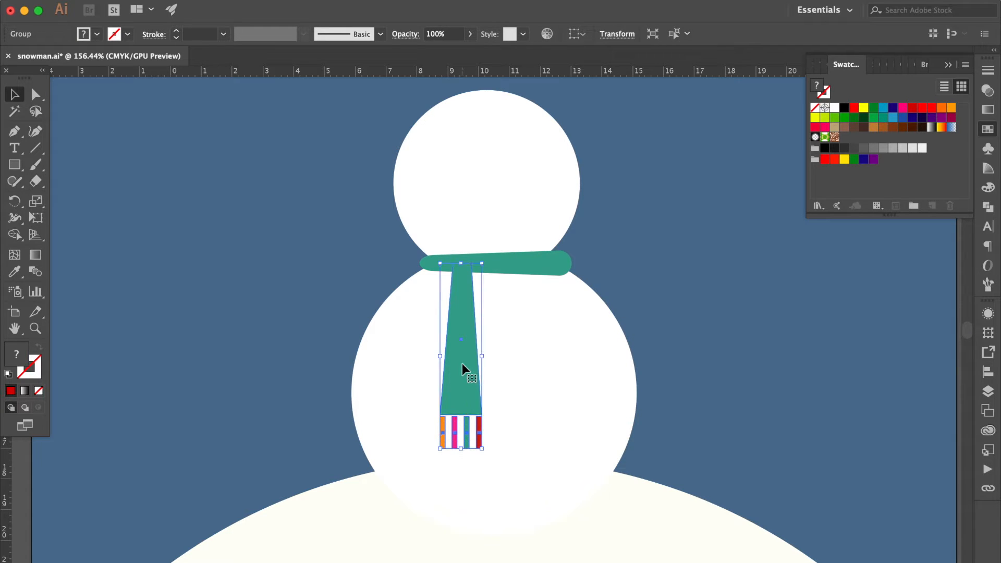
# Duplicate the scarf tail group to its left and scale the copy down to about two thirds of its size
pyautogui.press('a')
pyautogui.press('v')
pyautogui.moveTo(455, 360); pyautogui.dragTo(416, 359)
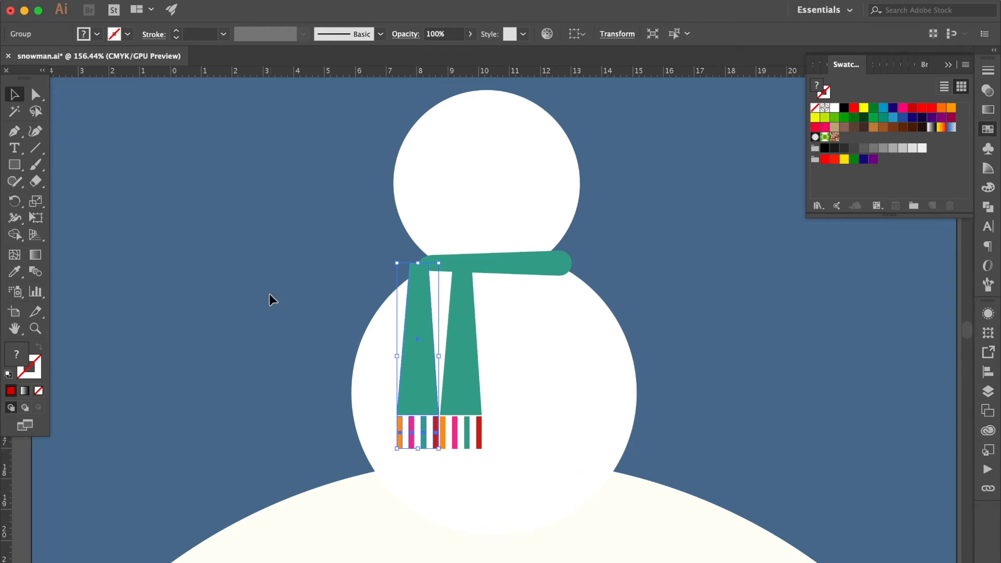
pyautogui.moveTo(438, 449); pyautogui.dragTo(421, 413)
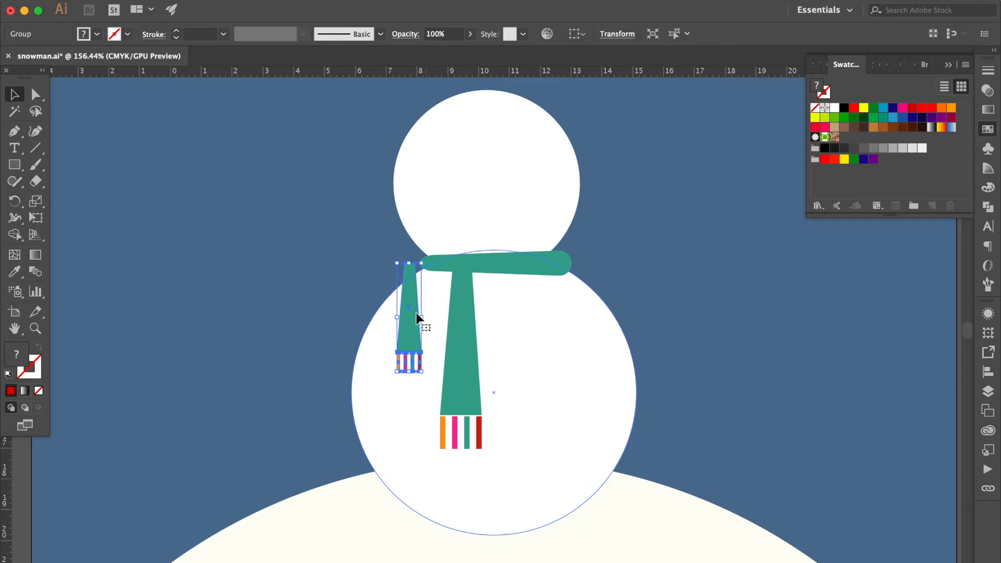
pyautogui.moveTo(423, 371); pyautogui.dragTo(424, 382)
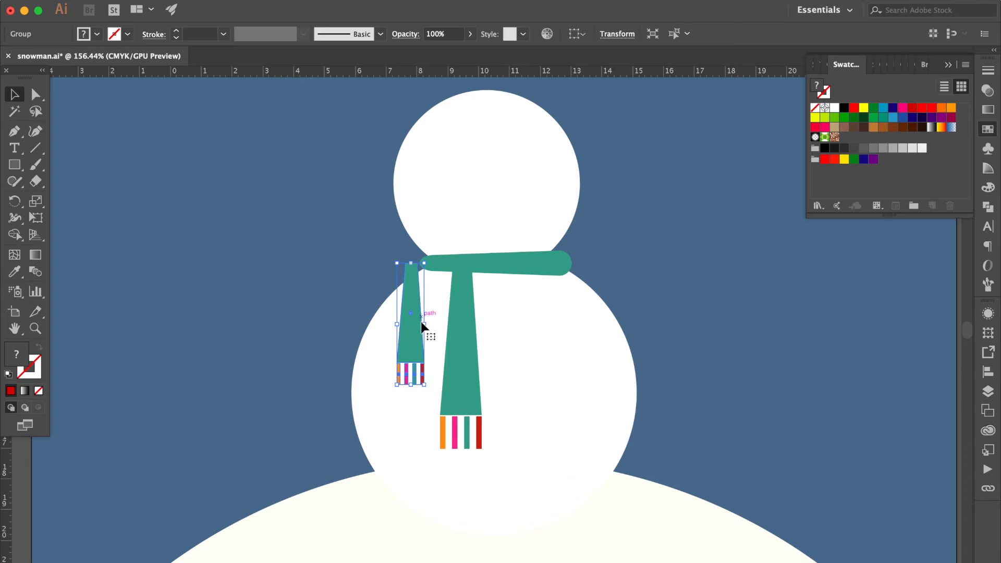
# Place the small tail at the top of the large one and rotate it clockwise about its top-right corner so it fans out left
pyautogui.moveTo(417, 338); pyautogui.dragTo(442, 344)
pyautogui.moveTo(455, 338); pyautogui.dragTo(459, 339)
pyautogui.click(14, 201)
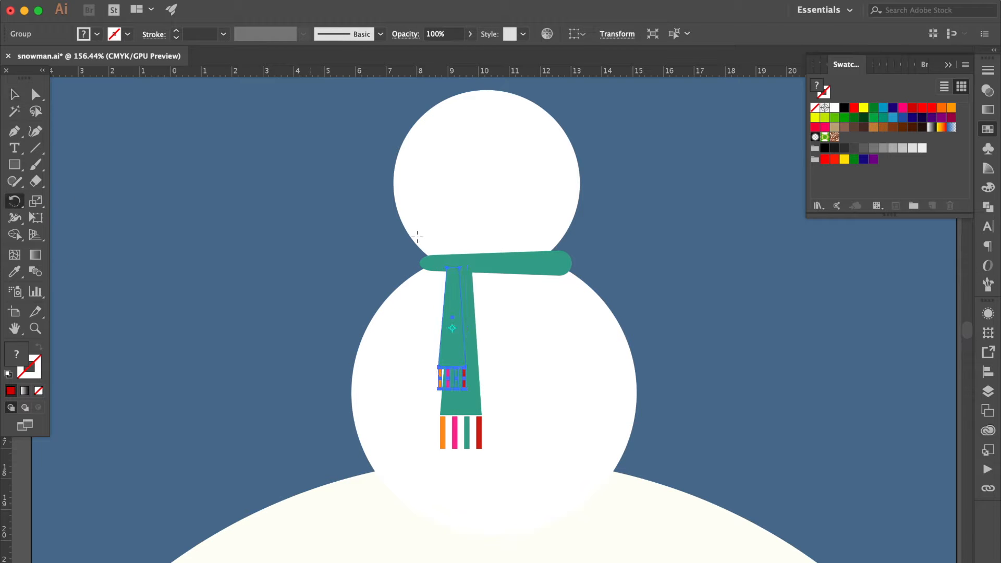
pyautogui.click(459, 267)
pyautogui.moveTo(466, 366); pyautogui.dragTo(422, 365)
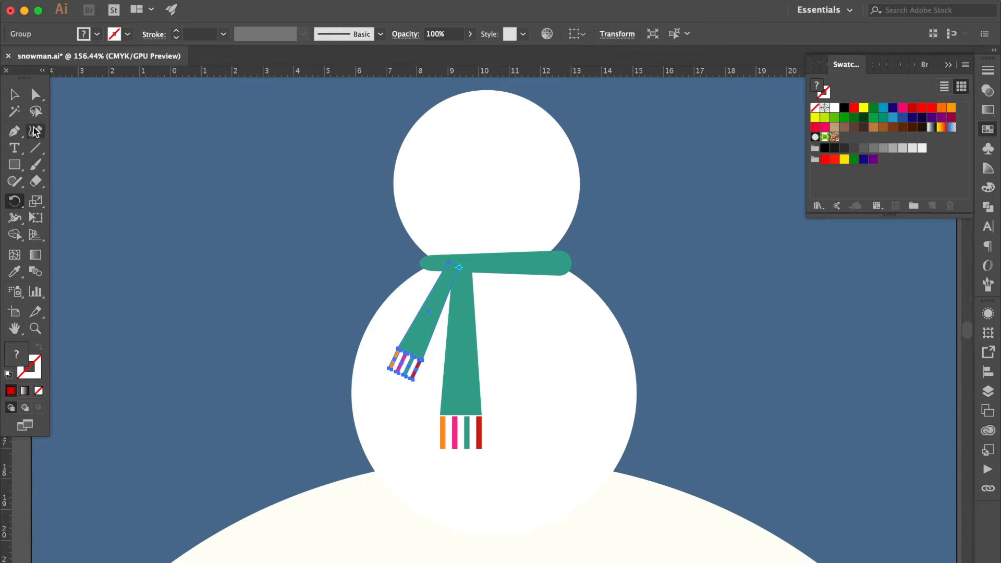
pyautogui.click(14, 95)
pyautogui.moveTo(406, 374); pyautogui.dragTo(402, 361)
# Deselect the scarf tail and save the document
pyautogui.click(263, 306)
pyautogui.scroll(-3, 263, 305)
pyautogui.press('super+s')
# Draw a circular button about 1.37 cm wide on the snowman's chest and fill it with brown C=40 M=65 Y=90 K=35
pyautogui.click(14, 165)
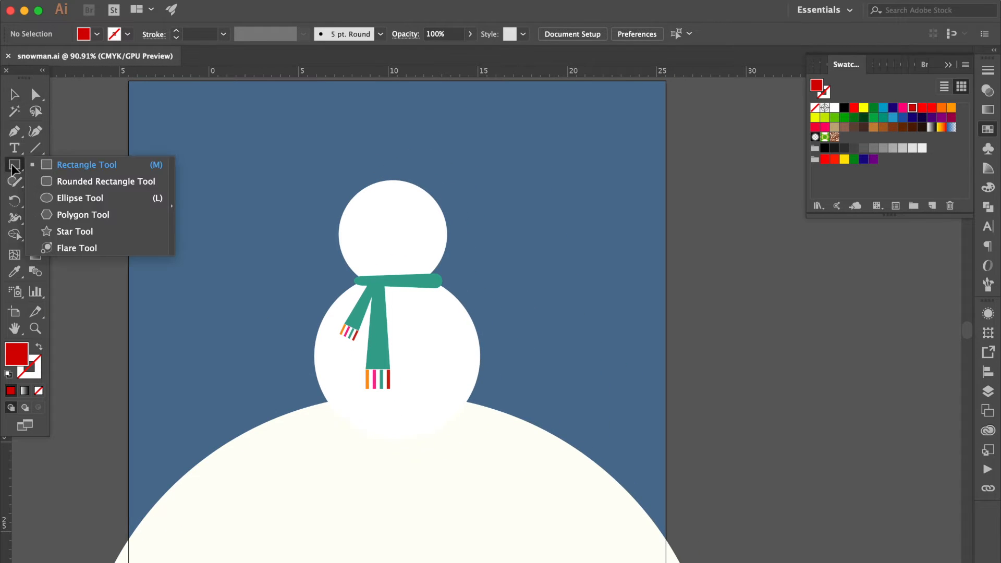
pyautogui.click(57, 198)
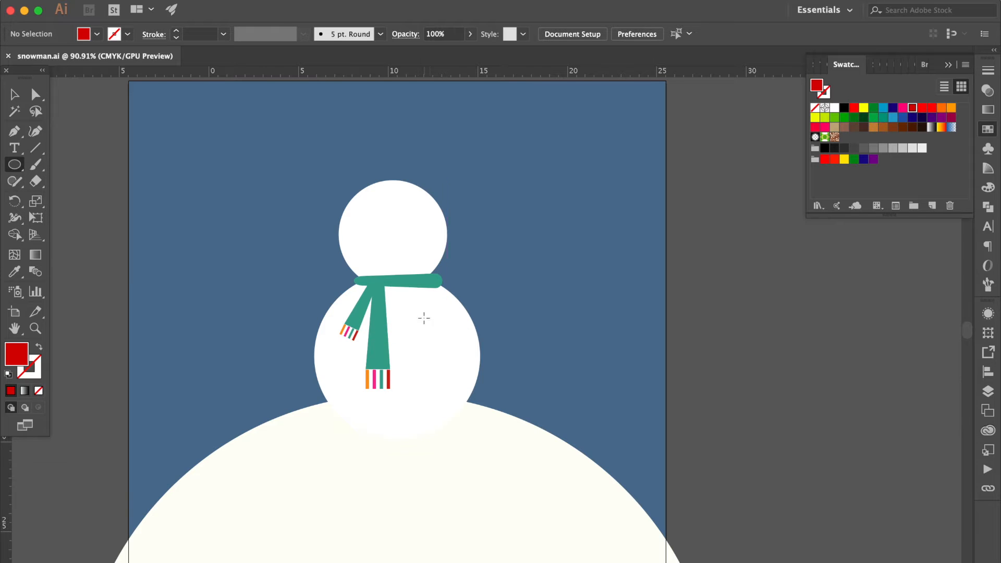
pyautogui.moveTo(410, 310); pyautogui.dragTo(425, 334)
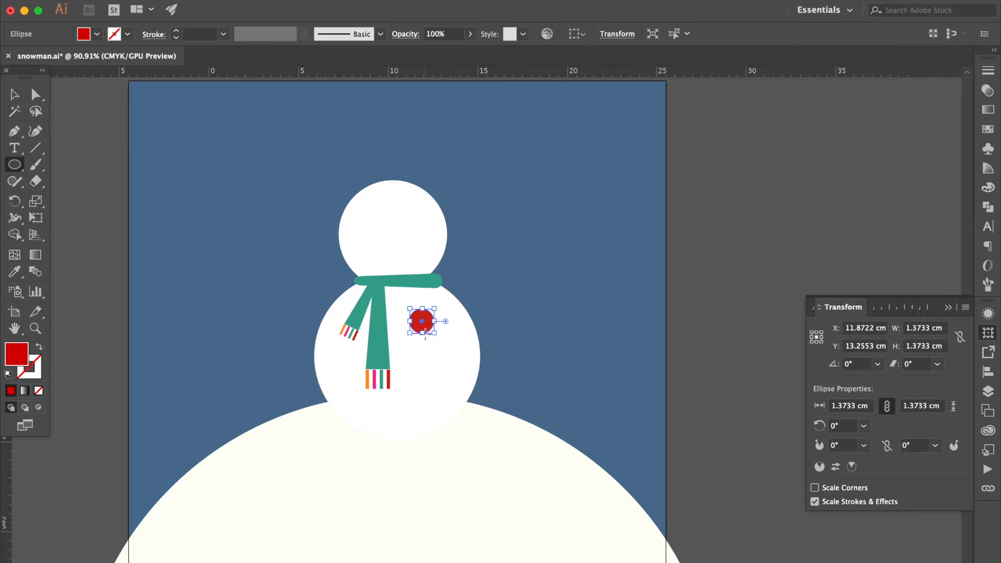
pyautogui.click(988, 128)
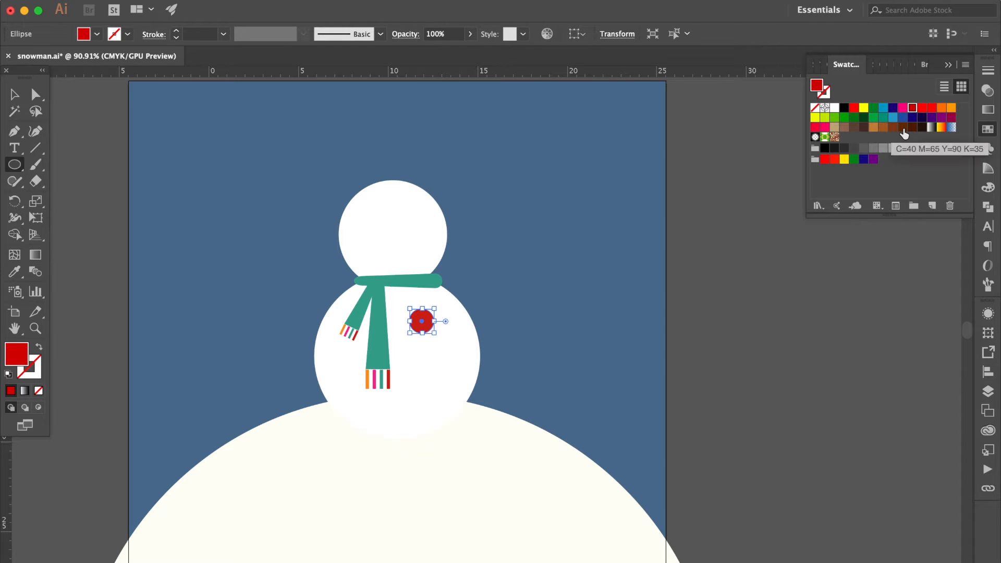
pyautogui.click(903, 128)
pyautogui.click(16, 92)
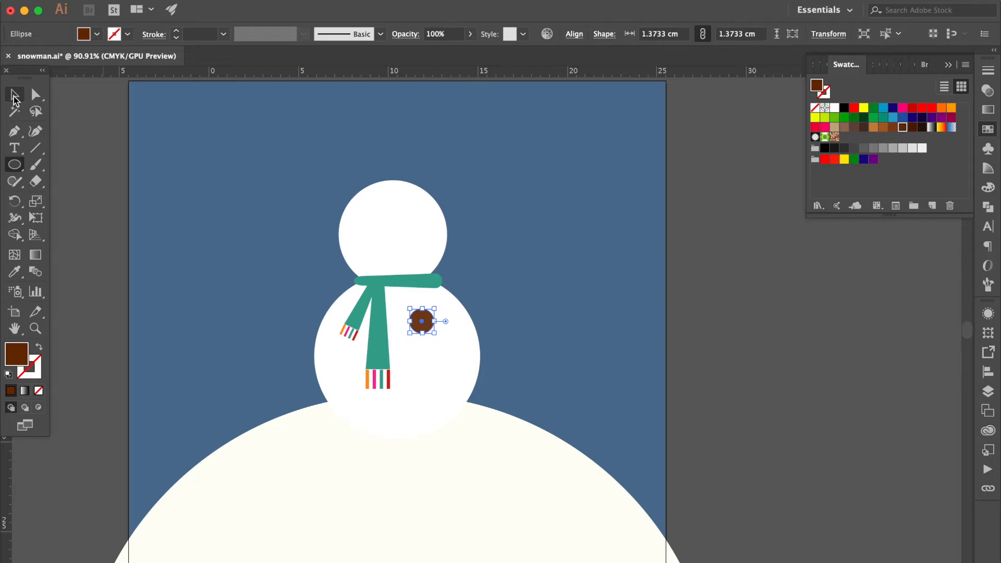
# Duplicate the brown button below itself and offset the two buttons slightly so they follow the body's curve
pyautogui.click(500, 368)
pyautogui.moveTo(426, 329); pyautogui.dragTo(428, 366)
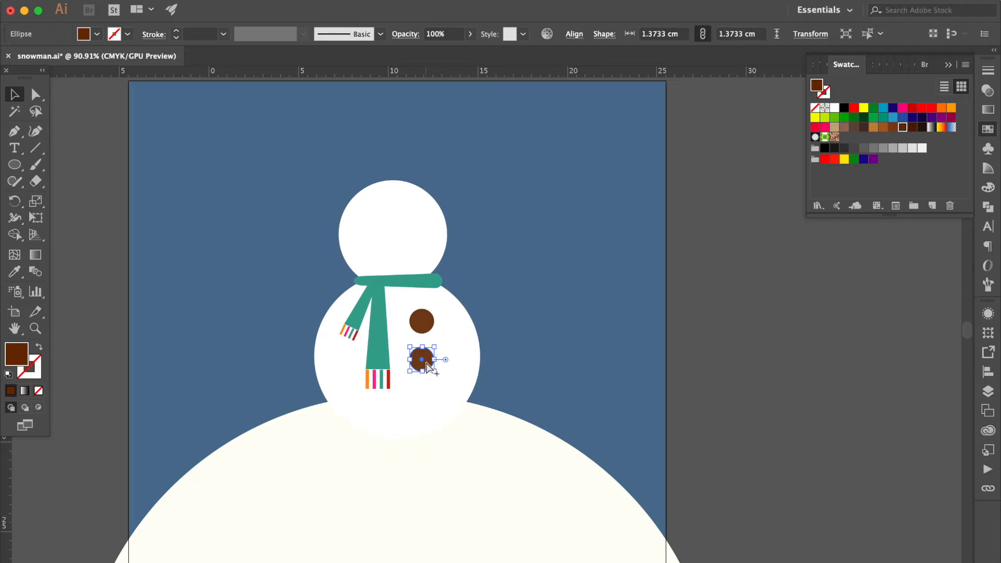
pyautogui.click(422, 322)
pyautogui.scroll(3, 422, 321)
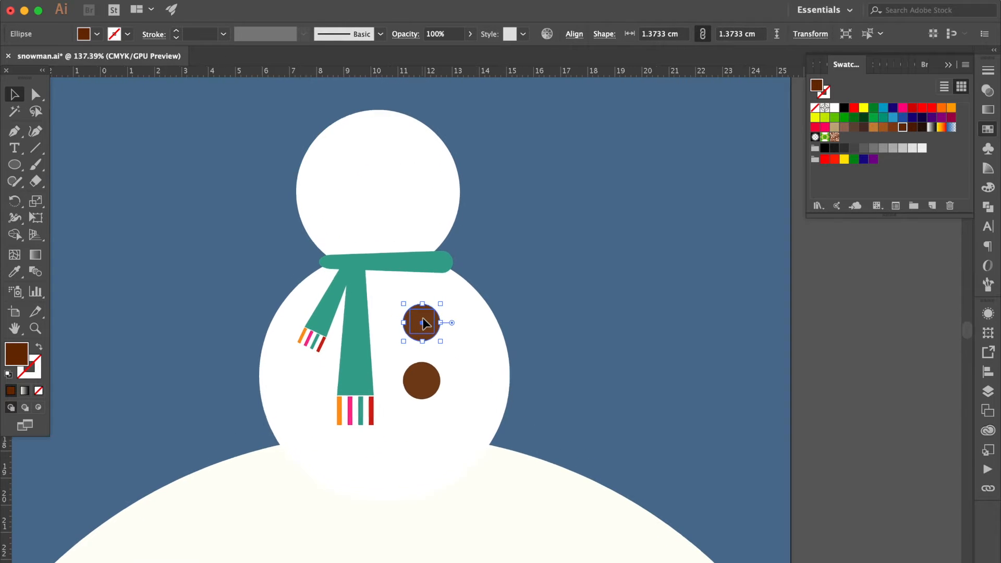
pyautogui.press('Left')
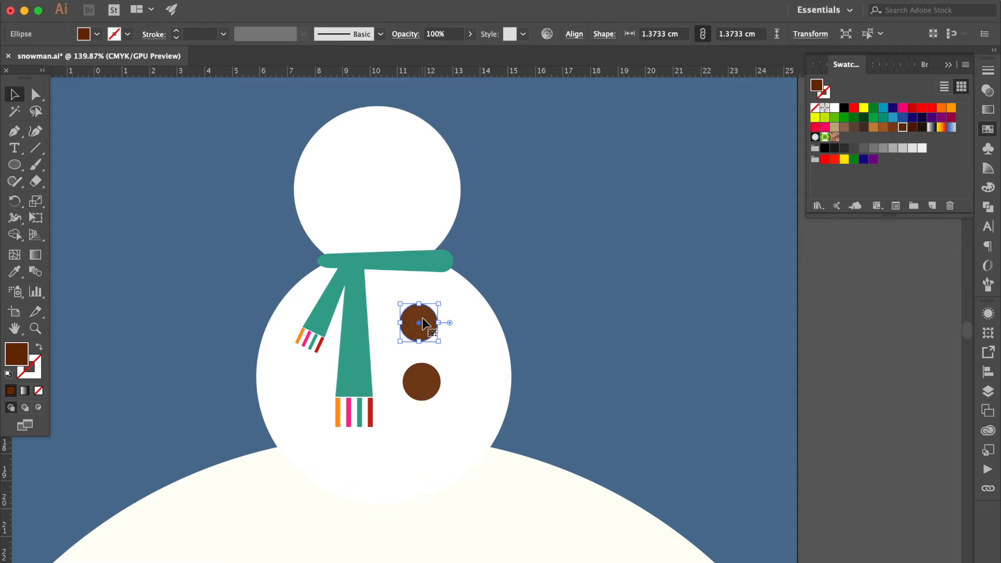
pyautogui.moveTo(423, 367); pyautogui.dragTo(425, 371)
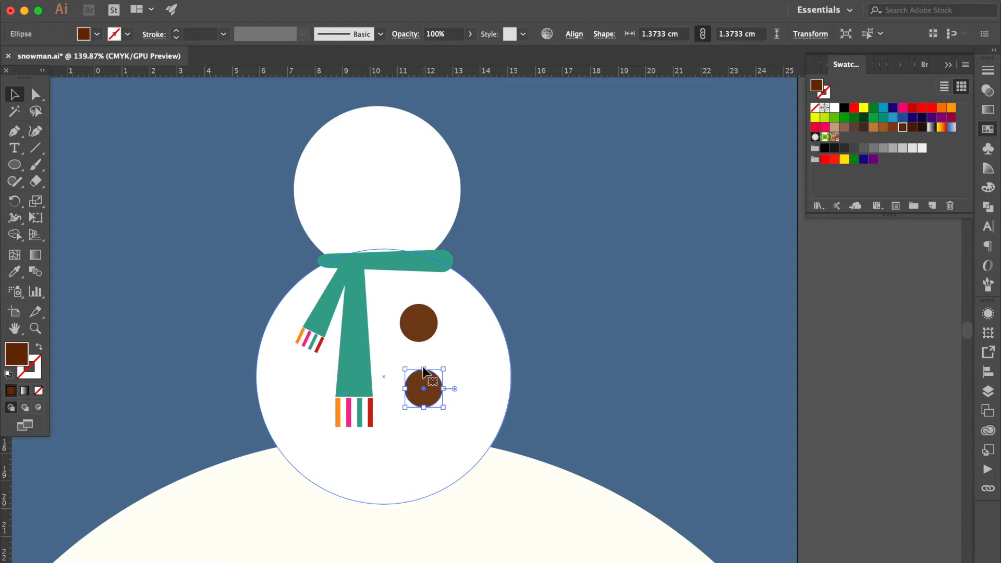
pyautogui.click(783, 422)
# Duplicate the white body circle slightly to the right and enlarge the copy to about 10.18 cm
pyautogui.scroll(-4, 784, 418)
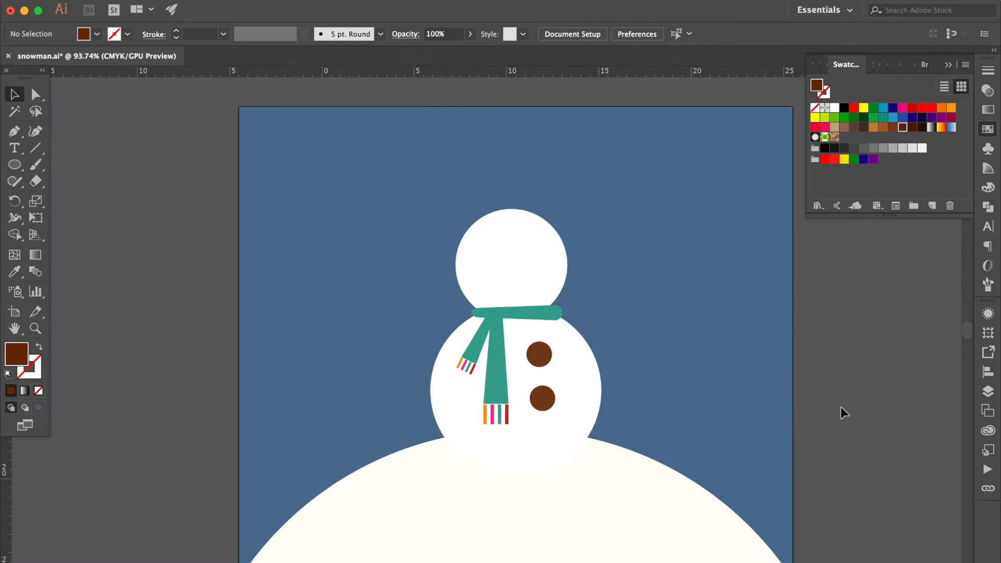
pyautogui.scroll(-3, 840, 407)
pyautogui.hscroll(3, 841, 408)
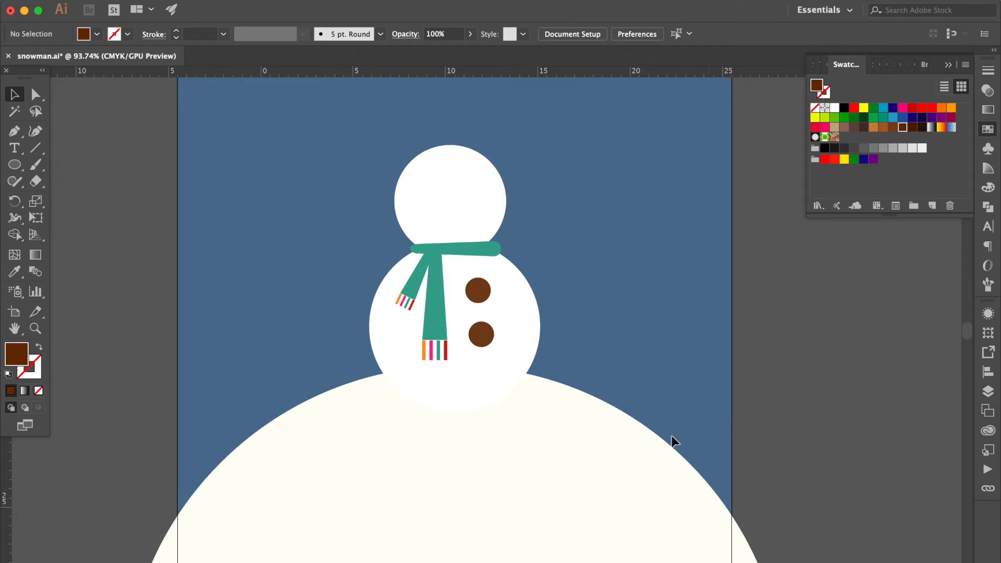
pyautogui.click(392, 355)
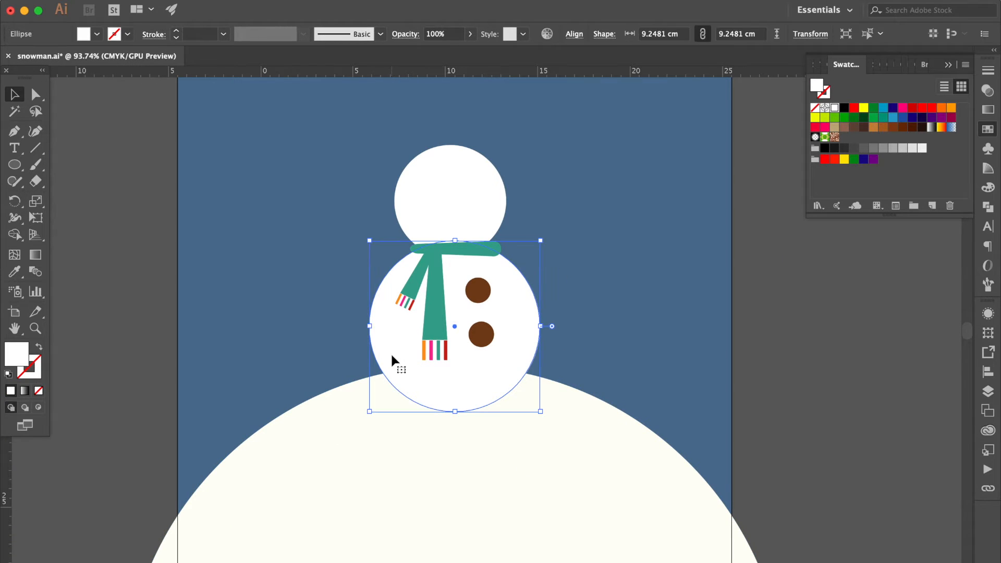
pyautogui.moveTo(392, 354); pyautogui.dragTo(412, 355)
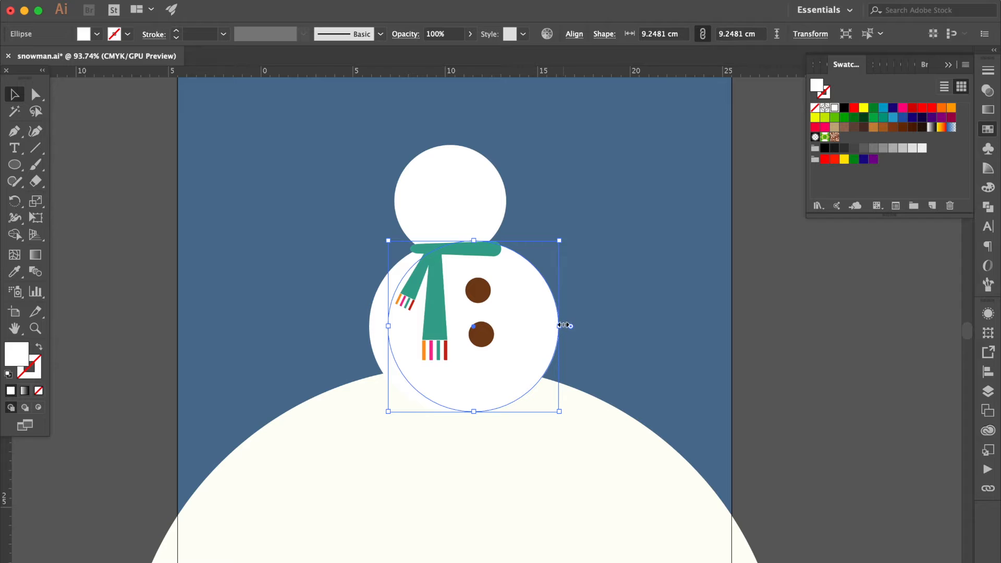
pyautogui.moveTo(560, 326); pyautogui.dragTo(545, 297)
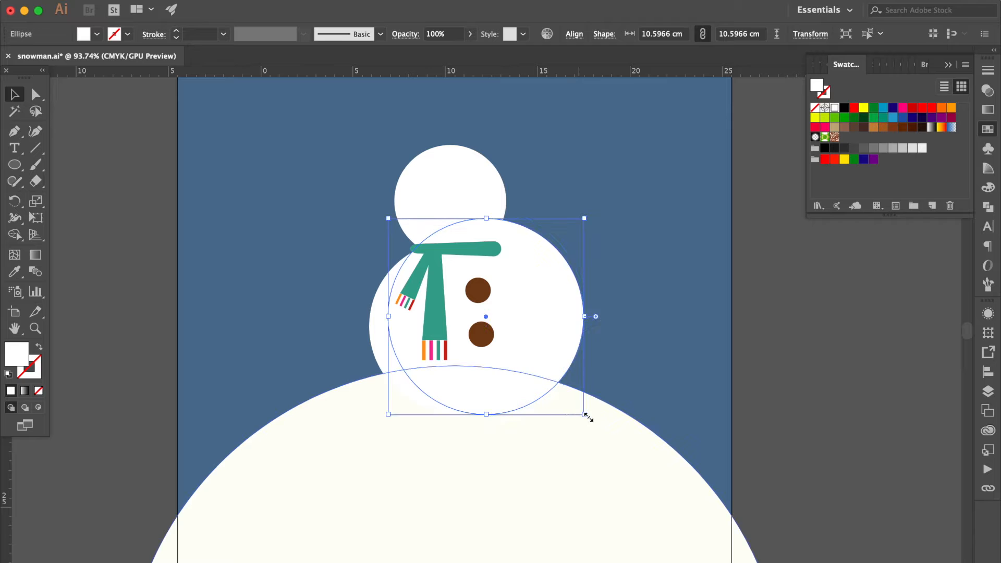
pyautogui.moveTo(585, 414); pyautogui.dragTo(577, 406)
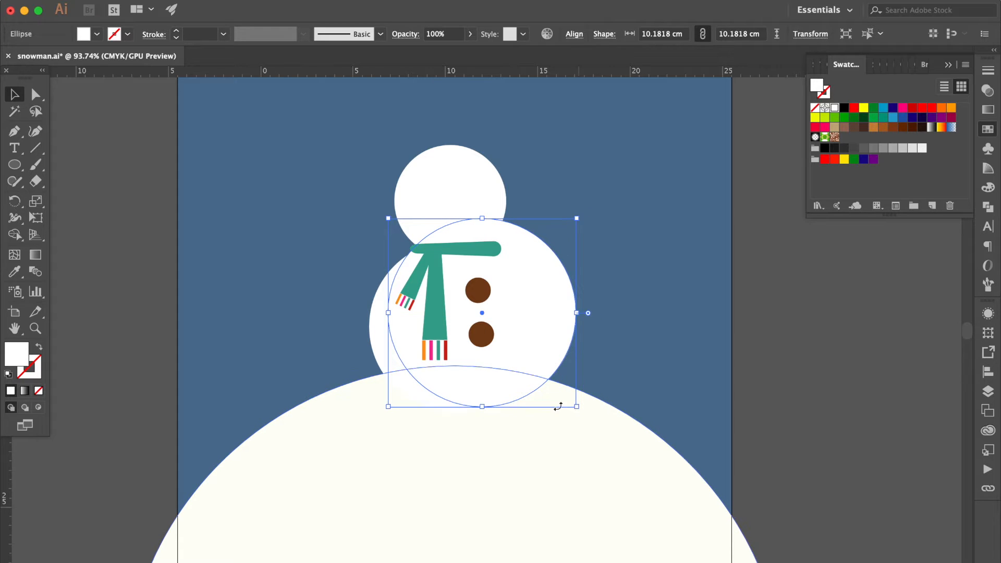
# Copy both body circles beyond the artboard's right edge and cut away the larger circle with Shape Builder, leaving a left crescent
pyautogui.keyDown('shift'); pyautogui.click(381, 342); pyautogui.keyUp('shift')
pyautogui.moveTo(380, 341); pyautogui.dragTo(714, 375)
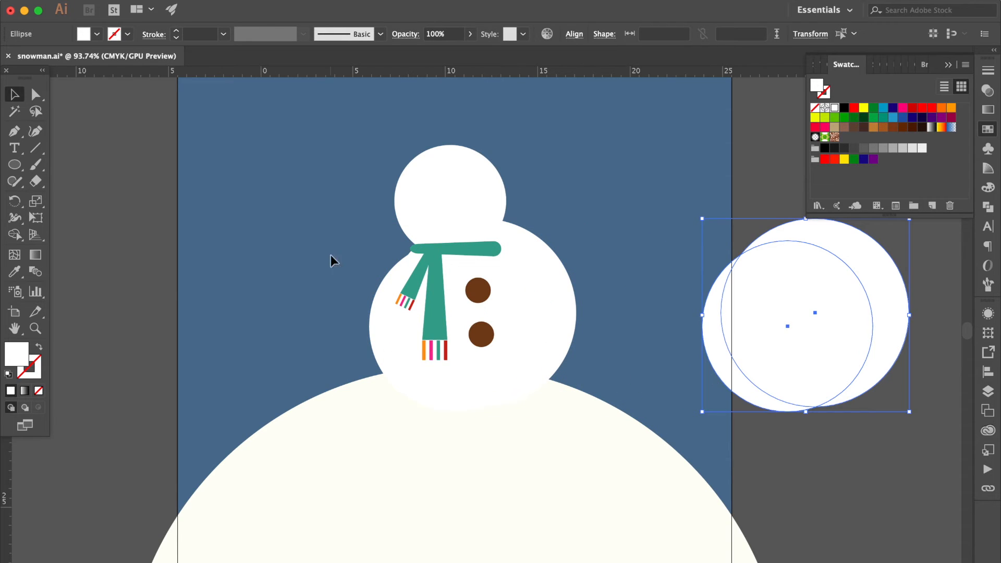
pyautogui.click(15, 234)
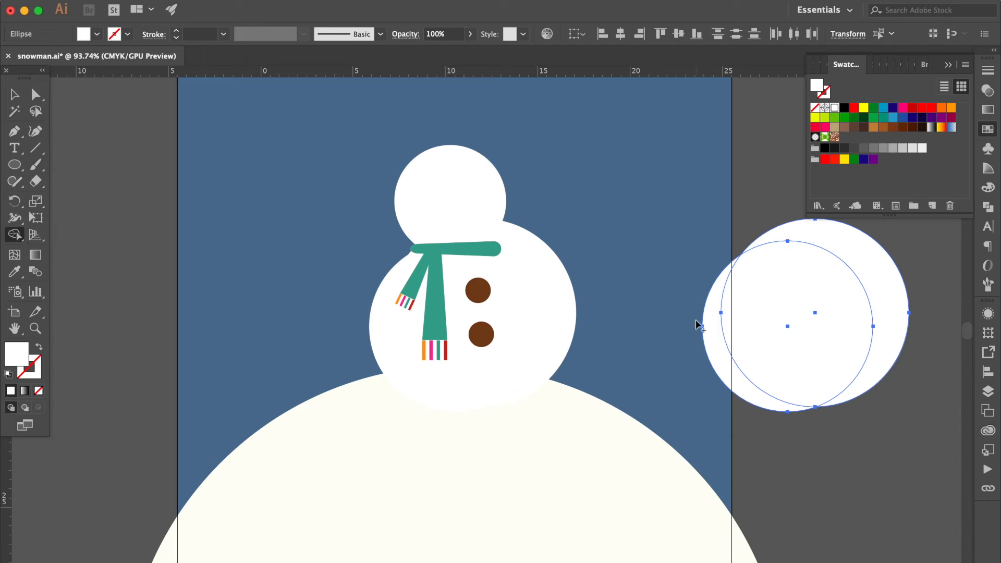
pyautogui.moveTo(789, 370); pyautogui.dragTo(894, 271)
pyautogui.click(12, 95)
# Switch to outline view and snap the crescent onto the left edge of the snowman's body circle
pyautogui.scroll(-2, 700, 324)
pyautogui.press('super+y')
pyautogui.scroll(4, 608, 319)
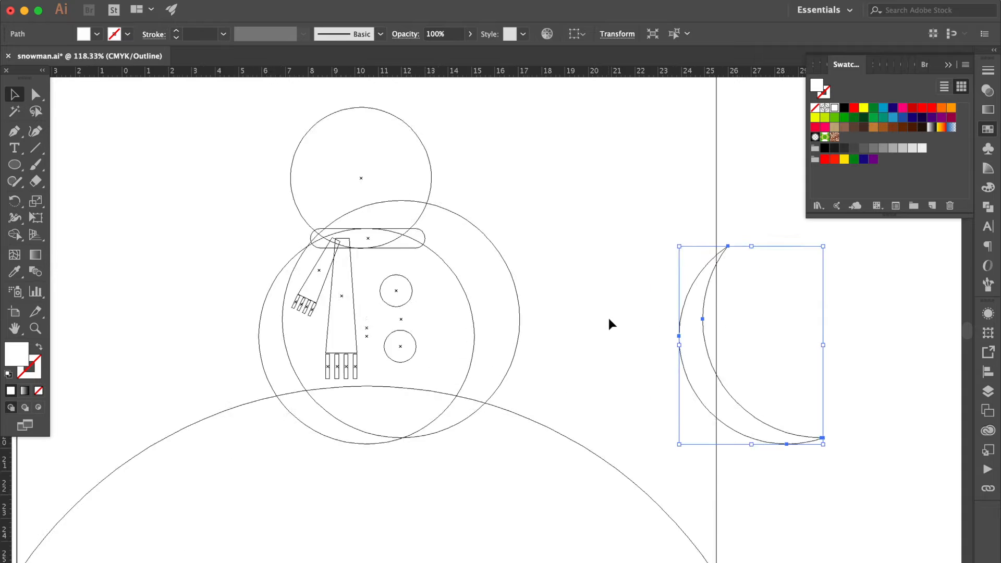
pyautogui.scroll(1, 608, 324)
pyautogui.click(761, 344)
pyautogui.moveTo(692, 339); pyautogui.dragTo(197, 340)
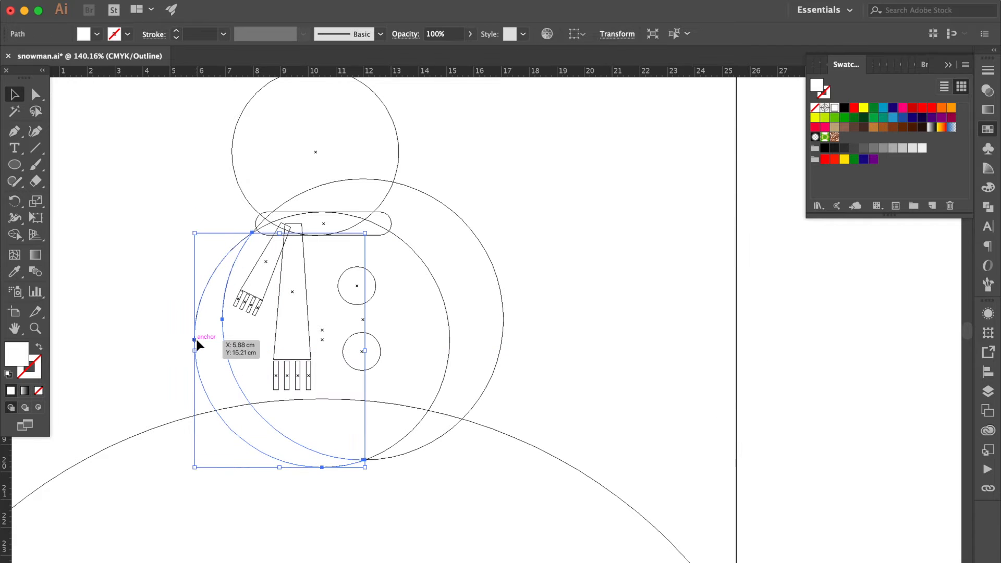
# Delete the enlarged circle overlapping the body and return to the full-color preview
pyautogui.click(480, 244)
pyautogui.press('Delete')
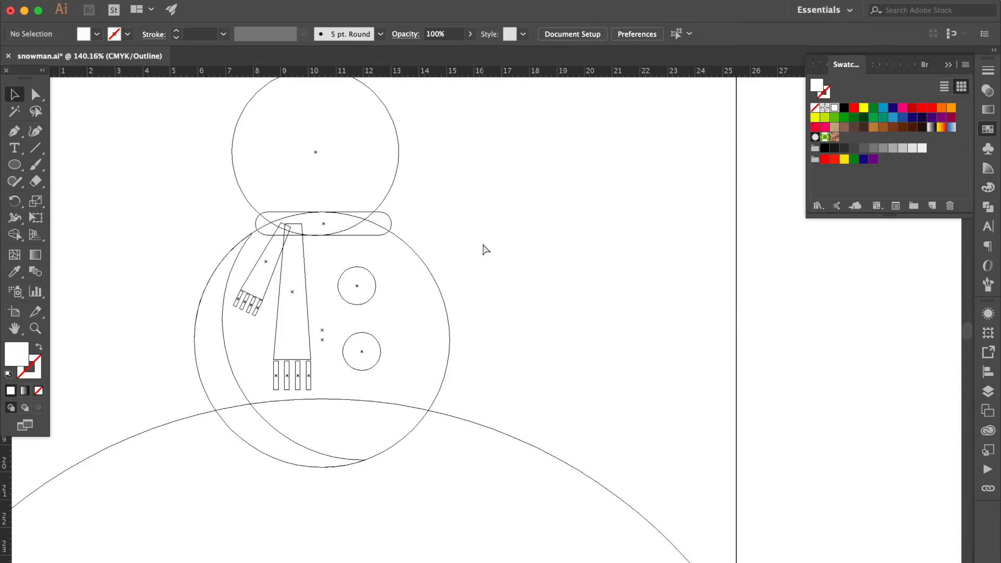
pyautogui.press('super+y')
# Fill the body's crescent shadow with a warm light gray of C 7, M 8, Y 8, K 7
pyautogui.click(209, 348)
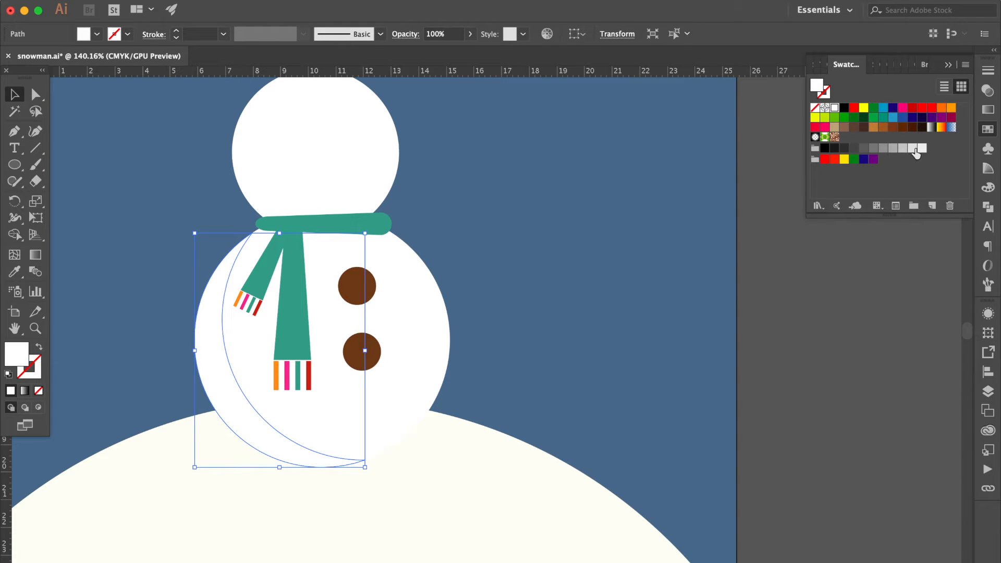
pyautogui.click(834, 128)
pyautogui.click(988, 188)
pyautogui.moveTo(885, 126); pyautogui.dragTo(875, 126)
pyautogui.moveTo(874, 109)
pyautogui.mouseDown()
pyautogui.moveTo(853, 93)
pyautogui.moveTo(854, 109)
pyautogui.mouseUp()
pyautogui.moveTo(856, 143); pyautogui.dragTo(861, 143)
pyautogui.moveTo(855, 108)
pyautogui.mouseDown()
pyautogui.moveTo(862, 126)
pyautogui.moveTo(855, 108)
pyautogui.mouseUp()
pyautogui.scroll(-1, 840, 249)
pyautogui.moveTo(860, 143); pyautogui.dragTo(864, 143)
pyautogui.moveTo(862, 126); pyautogui.dragTo(862, 109)
pyautogui.moveTo(855, 125); pyautogui.dragTo(861, 126)
pyautogui.moveTo(855, 90); pyautogui.dragTo(861, 90)
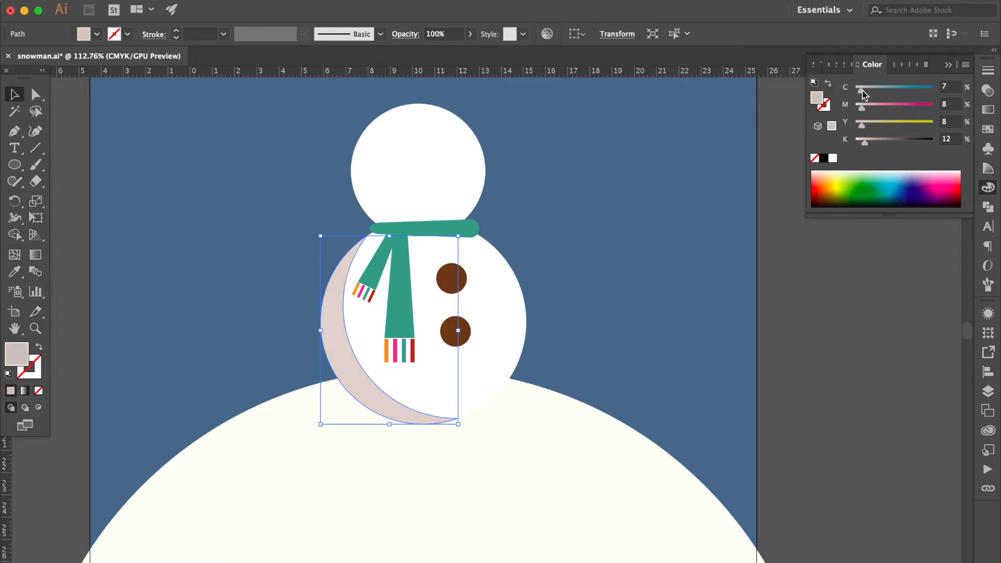
pyautogui.moveTo(864, 143); pyautogui.dragTo(861, 143)
pyautogui.click(852, 297)
# Lower the crescent shadow's opacity to 43% and deselect it
pyautogui.scroll(-2, 852, 297)
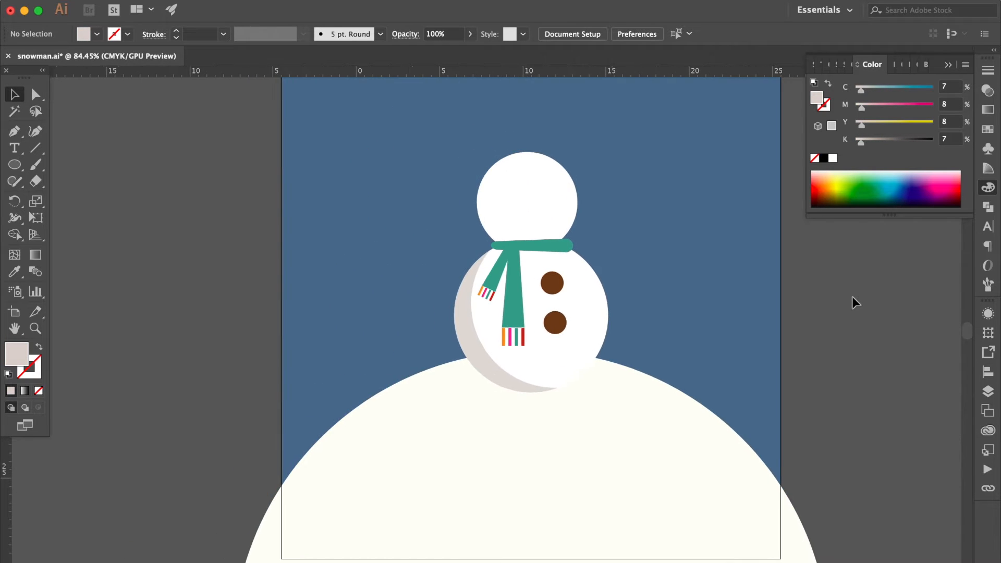
pyautogui.hscroll(2, 851, 296)
pyautogui.scroll(1, 852, 296)
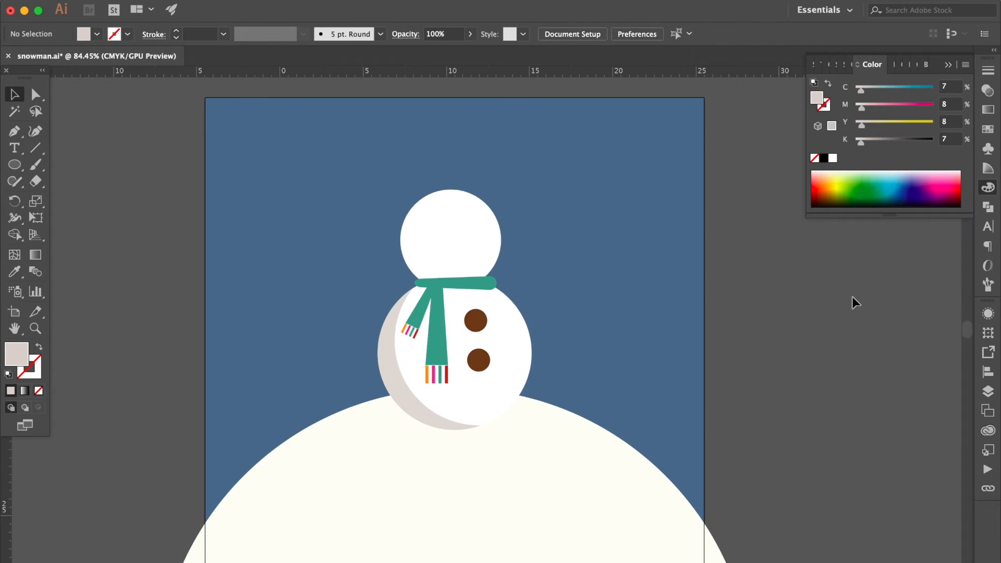
pyautogui.click(407, 391)
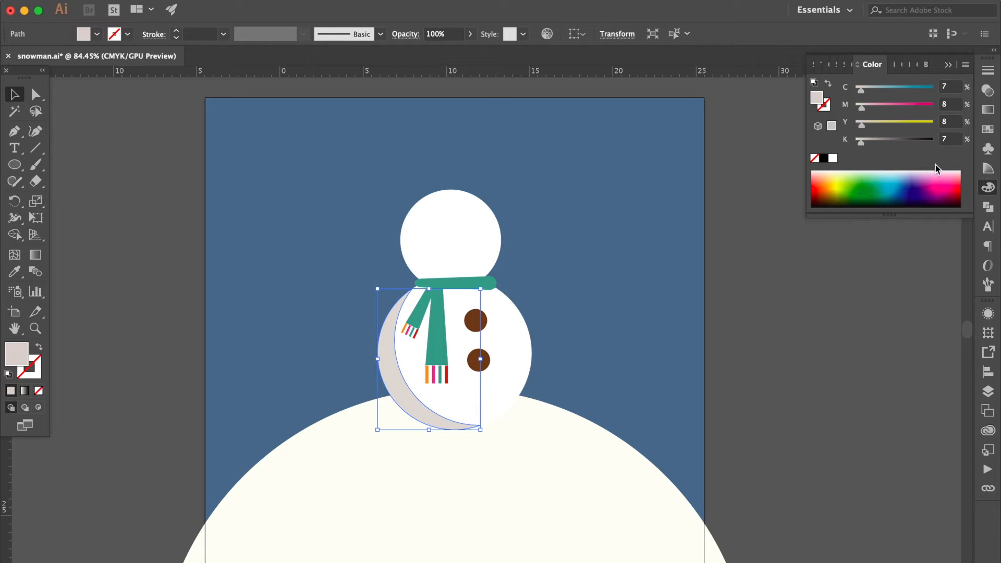
pyautogui.click(989, 91)
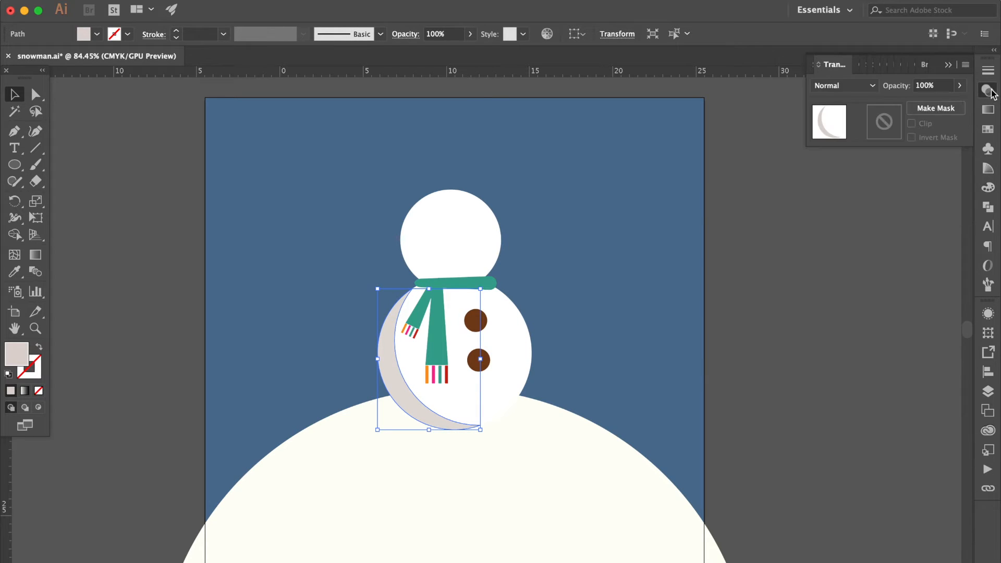
pyautogui.click(960, 86)
pyautogui.moveTo(957, 106); pyautogui.dragTo(934, 106)
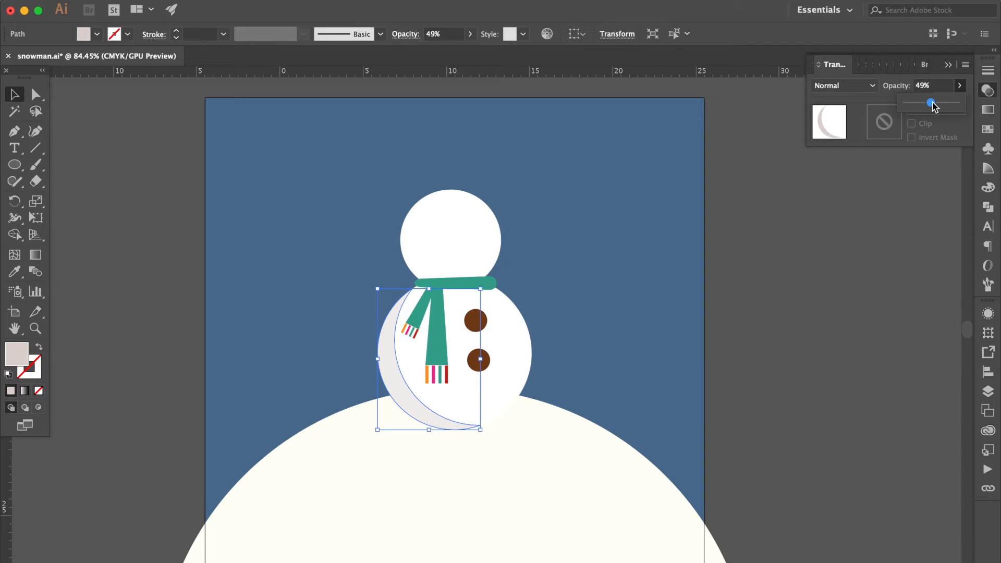
pyautogui.click(880, 230)
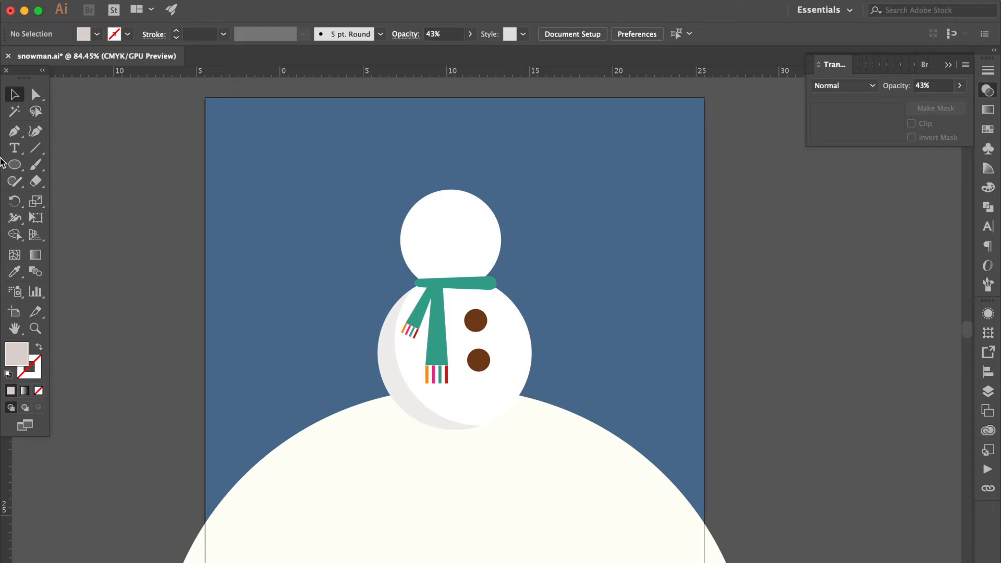
# Draw a flat gray ellipse about 11 × 3.3 cm at the snowman's base and bring all snowman shapes in front of it
pyautogui.click(18, 163)
pyautogui.moveTo(365, 383); pyautogui.dragTo(547, 438)
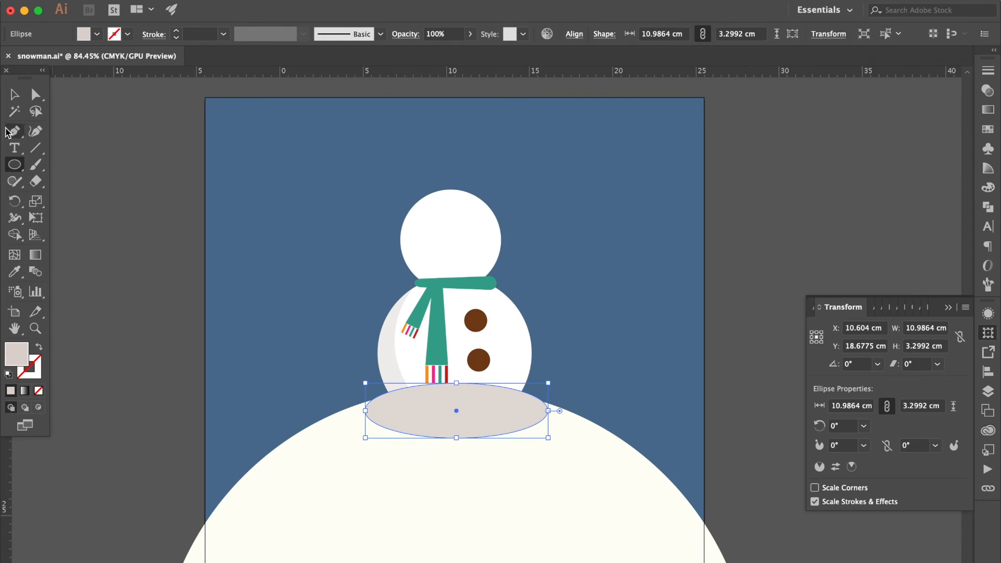
pyautogui.click(14, 95)
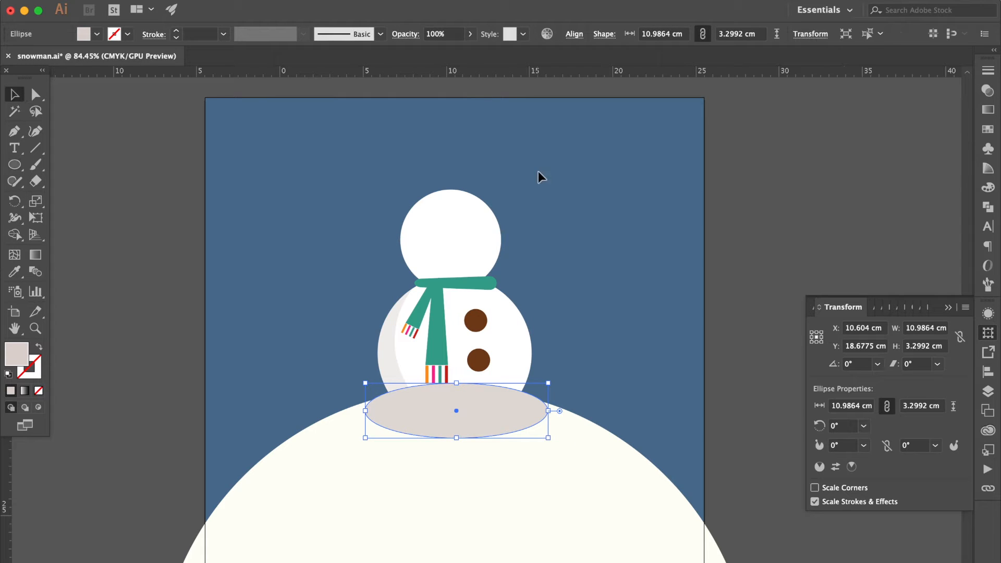
pyautogui.click(373, 373)
pyautogui.press('super+shift+bracketright')
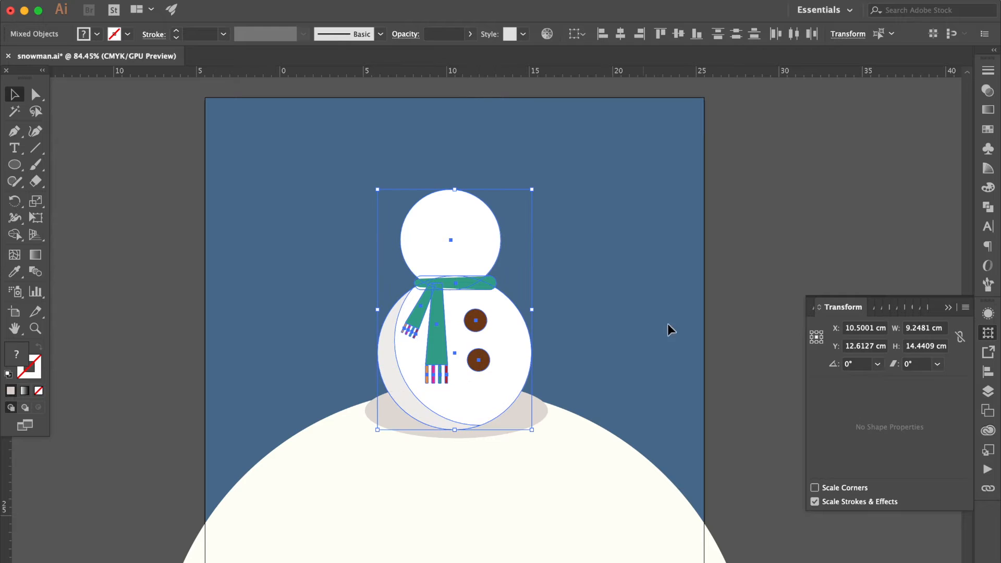
pyautogui.click(676, 326)
# Center the shadow ellipse under the snowman and set the alignment reference to the artboard
pyautogui.click(522, 416)
pyautogui.moveTo(519, 415); pyautogui.dragTo(517, 415)
pyautogui.click(988, 371)
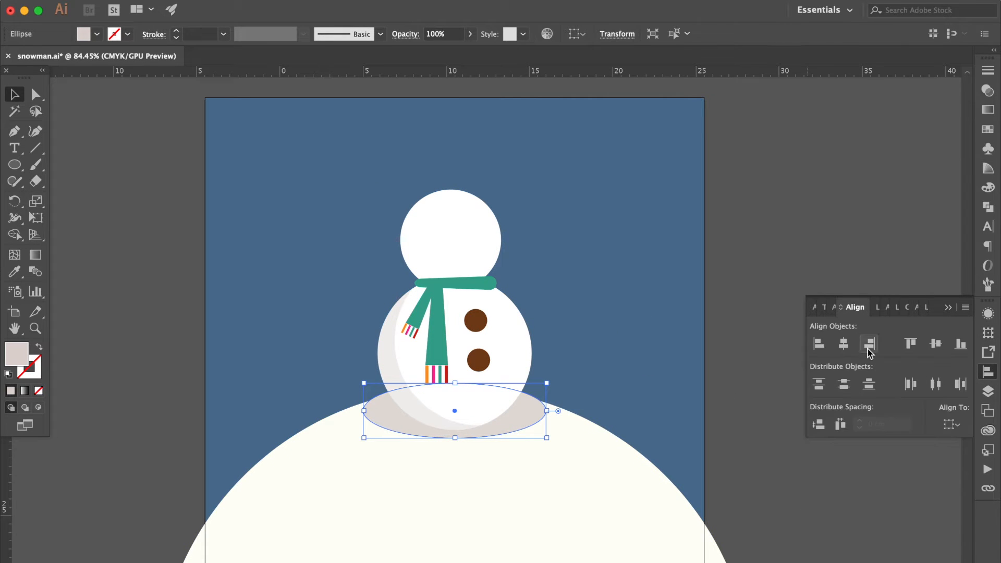
pyautogui.click(951, 423)
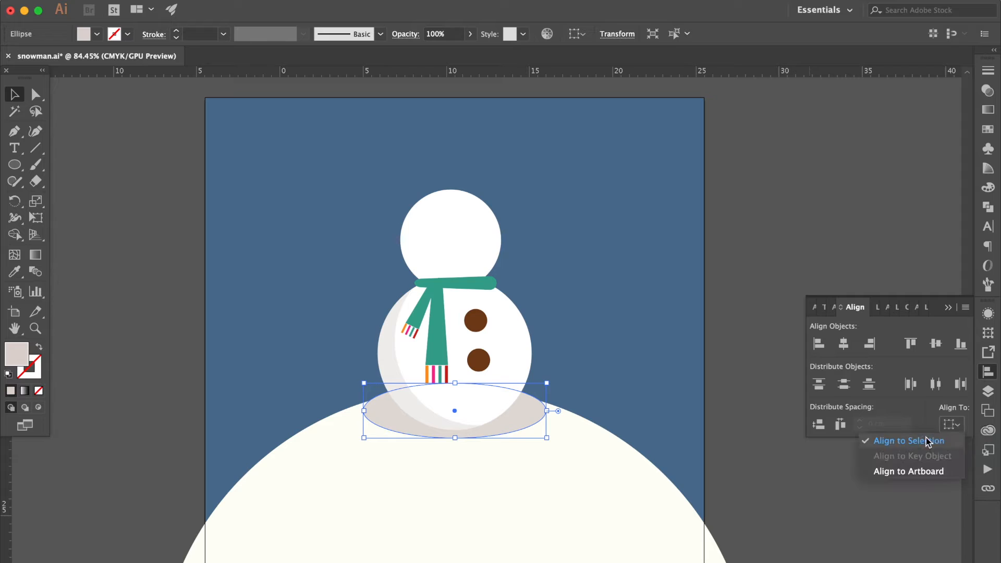
pyautogui.click(920, 475)
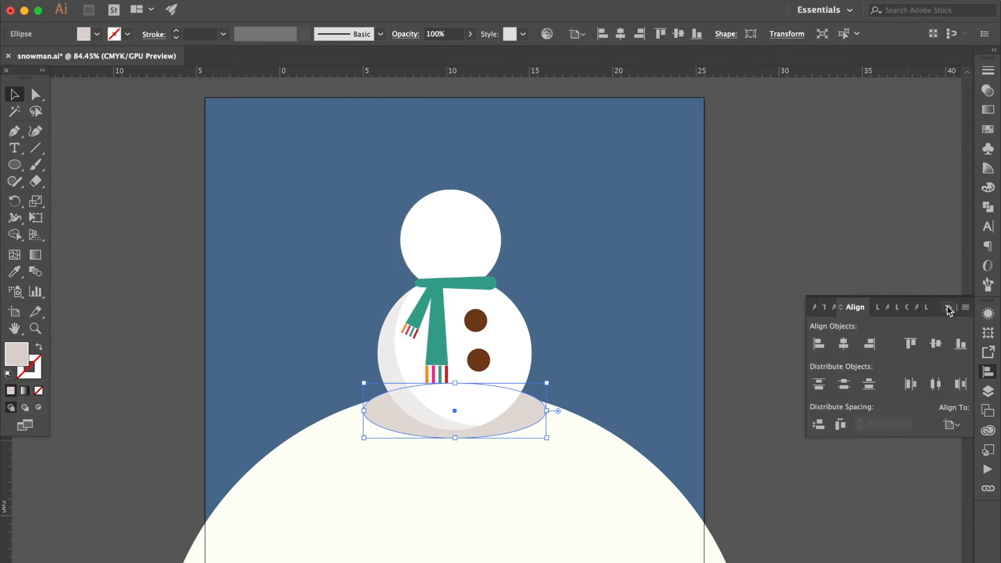
pyautogui.click(948, 308)
pyautogui.click(799, 326)
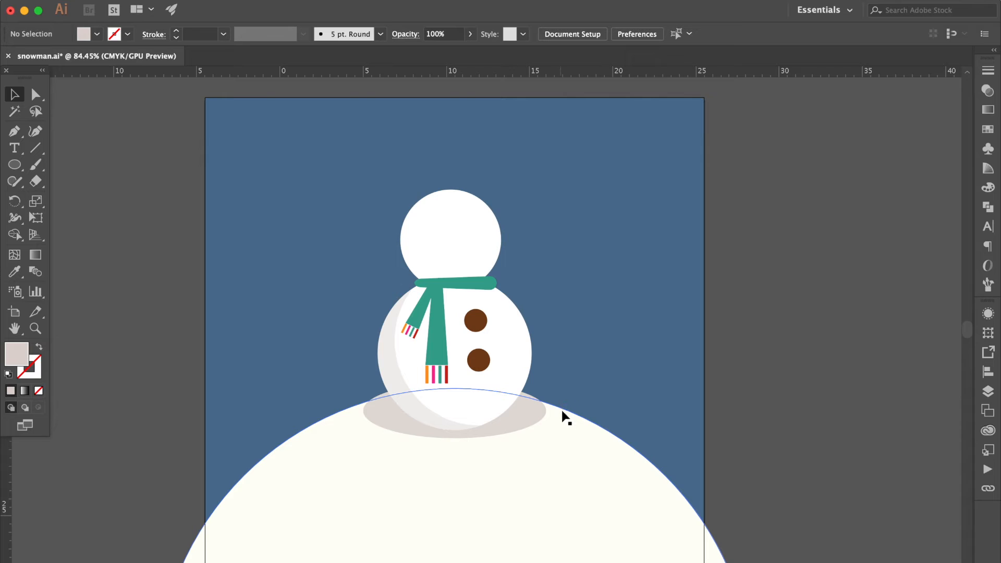
# Trim the parts of the ground shadow ellipse that extend past the hill's edge with the Shape Builder, then deselect it
pyautogui.click(558, 421)
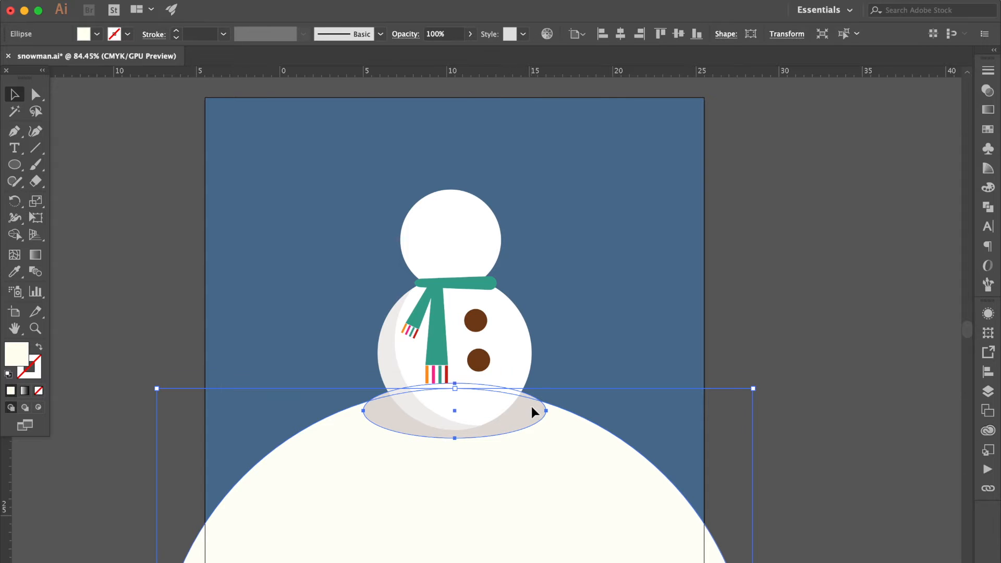
pyautogui.keyDown('shift'); pyautogui.click(531, 406); pyautogui.keyUp('shift')
pyautogui.scroll(5, 530, 405)
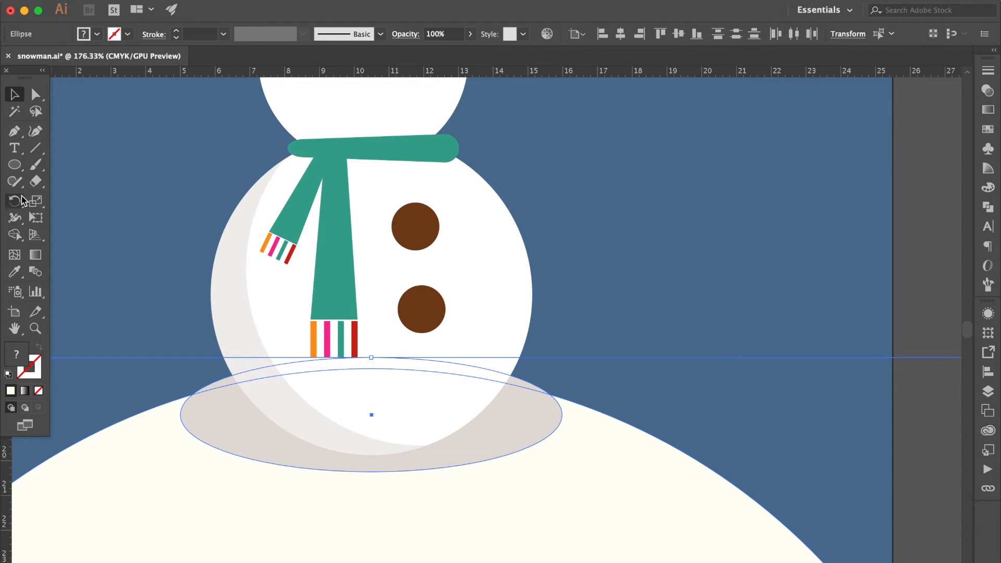
pyautogui.click(14, 236)
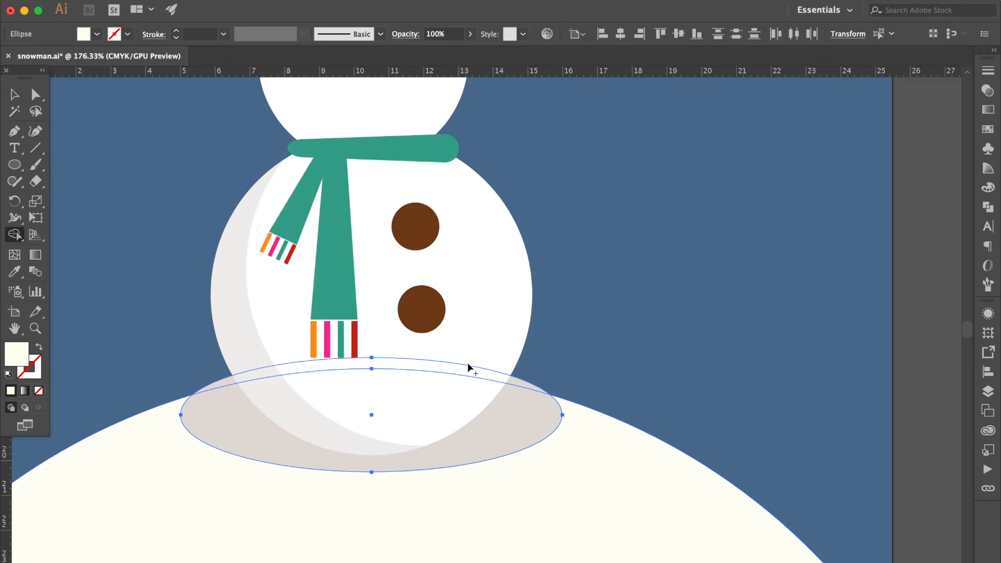
pyautogui.click(518, 380)
pyautogui.click(14, 95)
pyautogui.click(104, 165)
# Darken the ground shadow's fill by setting its black value to K 9%, then deselect it
pyautogui.scroll(-4, 104, 165)
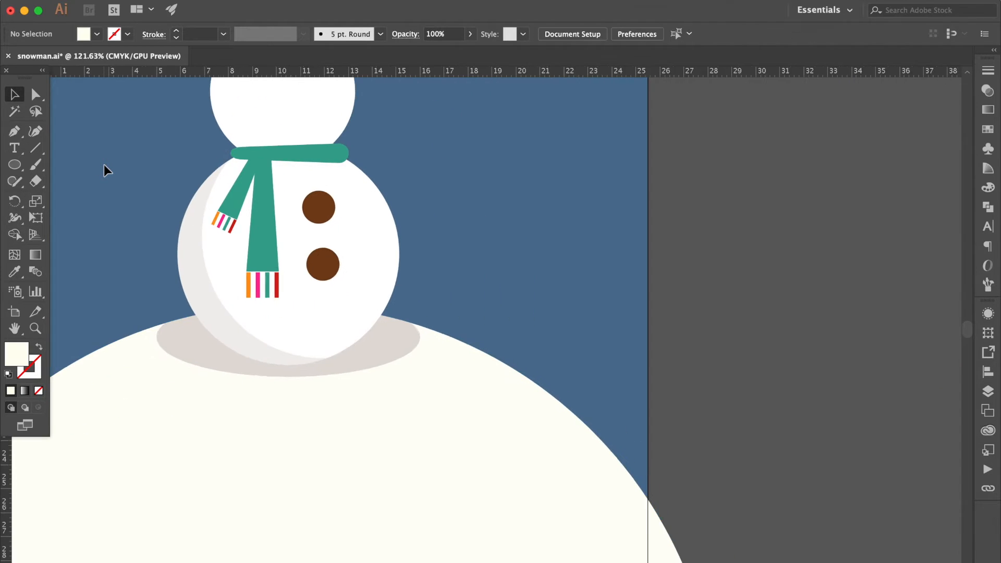
pyautogui.scroll(1, 104, 166)
pyautogui.hscroll(-1, 104, 166)
pyautogui.scroll(1, 105, 165)
pyautogui.hscroll(-1, 104, 165)
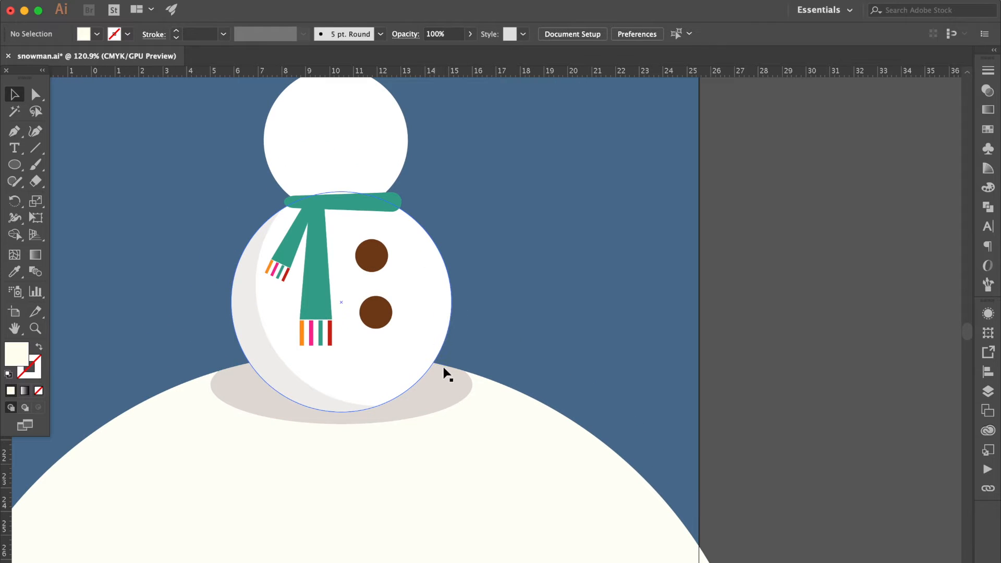
pyautogui.click(449, 384)
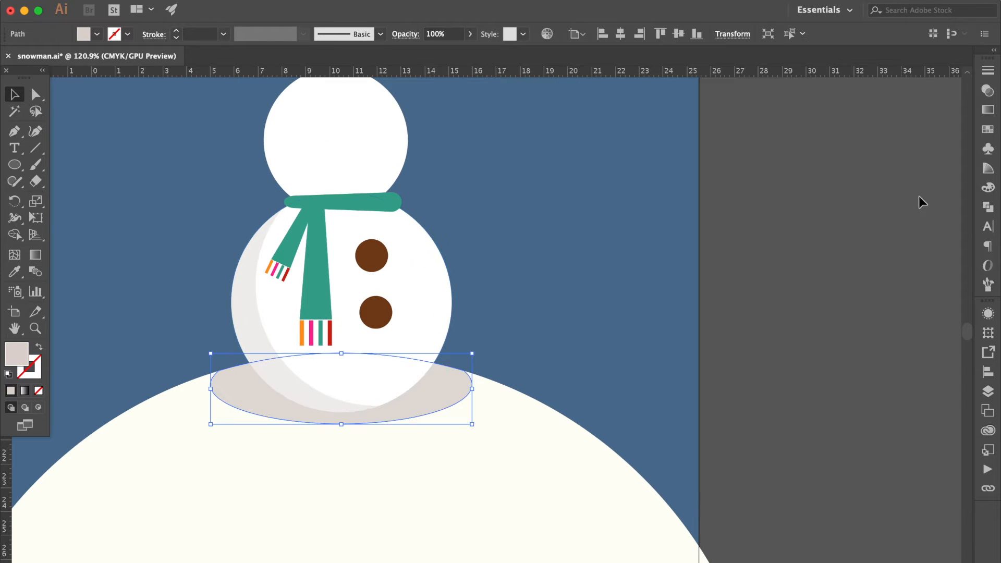
pyautogui.click(987, 91)
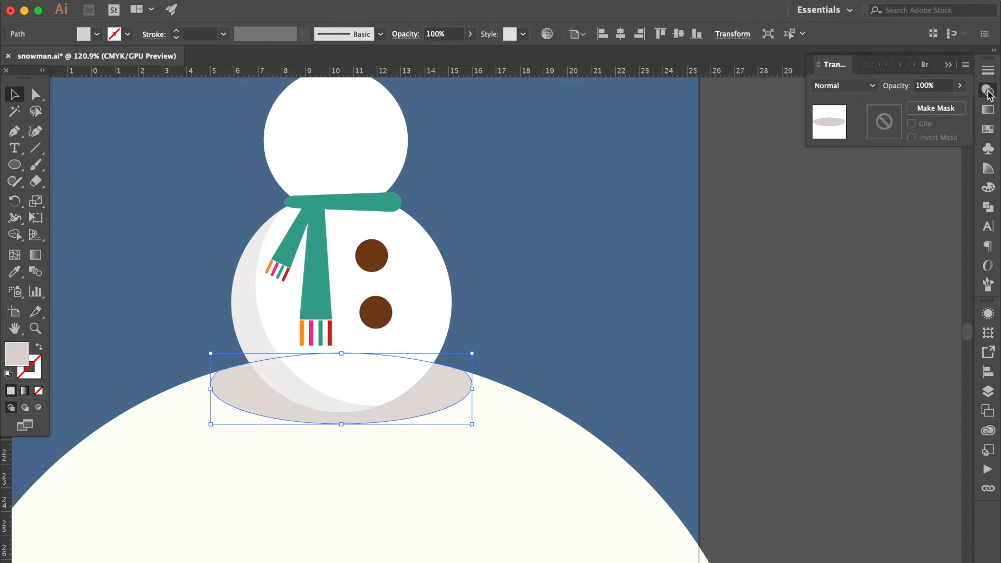
pyautogui.click(987, 187)
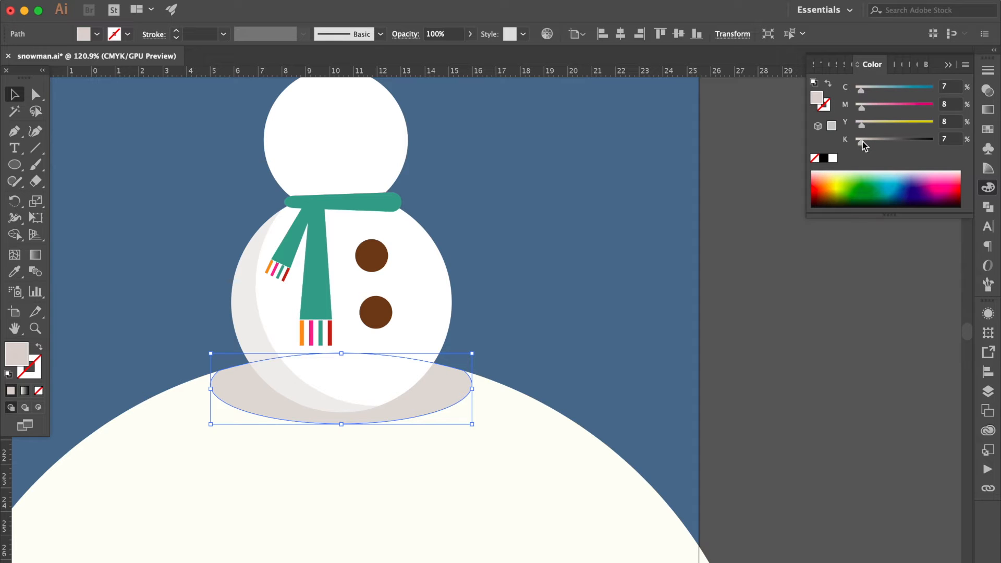
pyautogui.click(604, 280)
# Draw a circle about 0.46 cm wide on the left half of the face as an eye and fill it black
pyautogui.scroll(-5, 605, 280)
pyautogui.scroll(5, 605, 280)
pyautogui.scroll(2, 400, 252)
pyautogui.hscroll(-1, 400, 251)
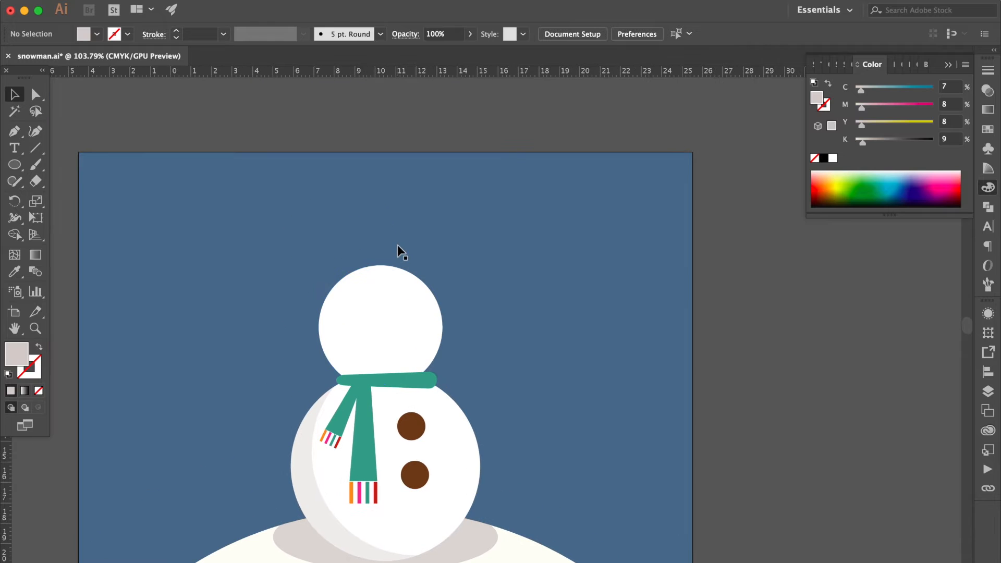
pyautogui.click(15, 165)
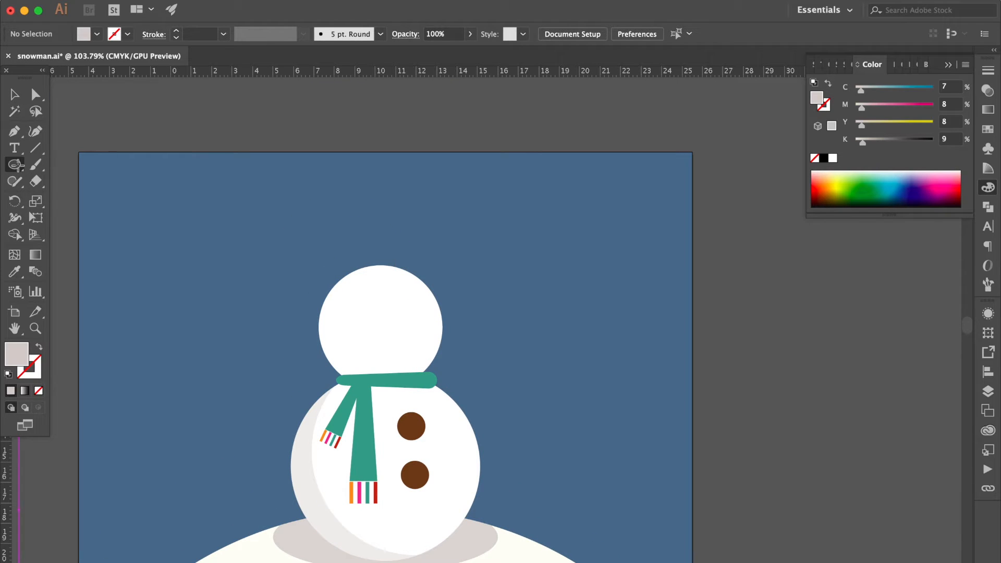
pyautogui.scroll(1, 375, 312)
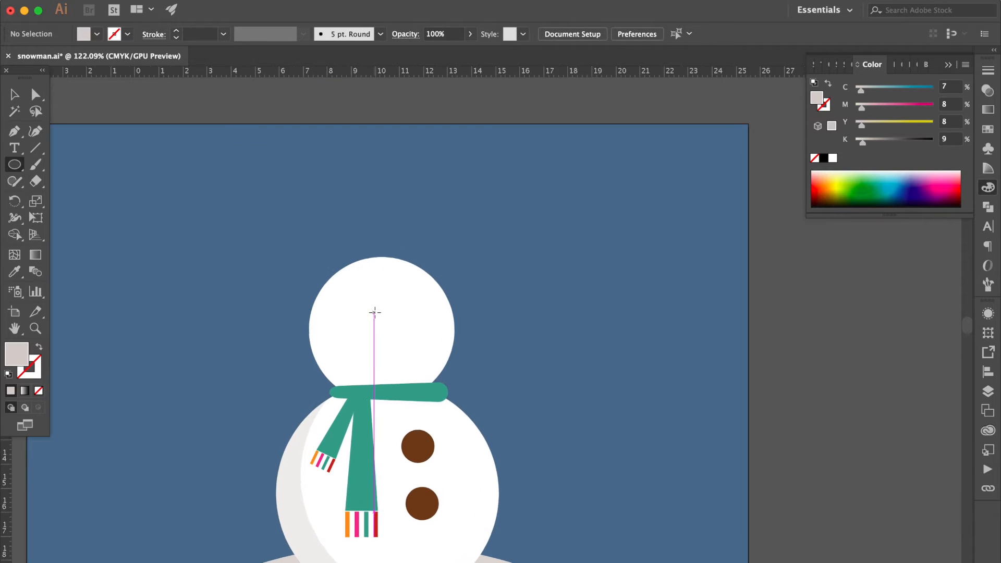
pyautogui.moveTo(352, 307); pyautogui.dragTo(361, 316)
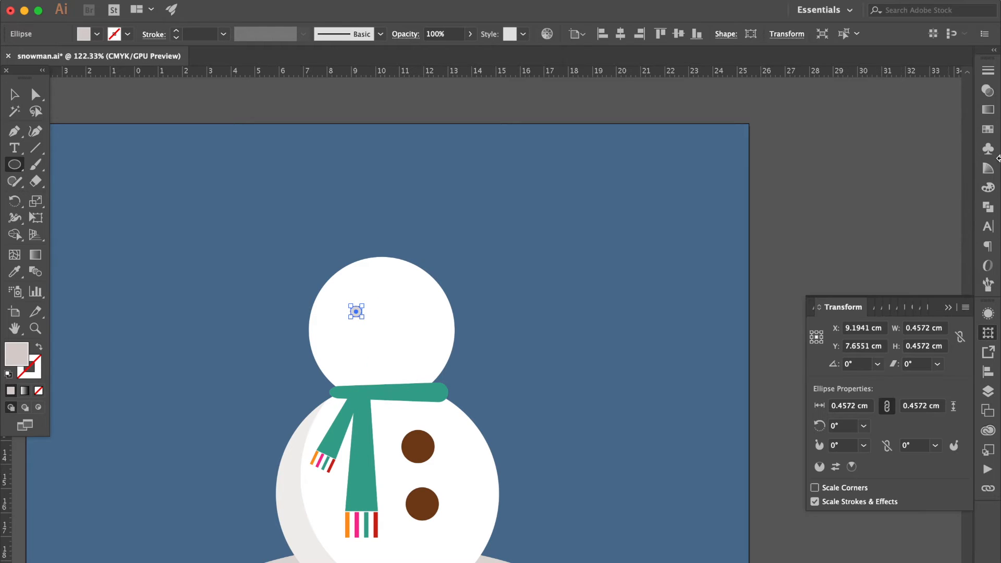
pyautogui.click(986, 131)
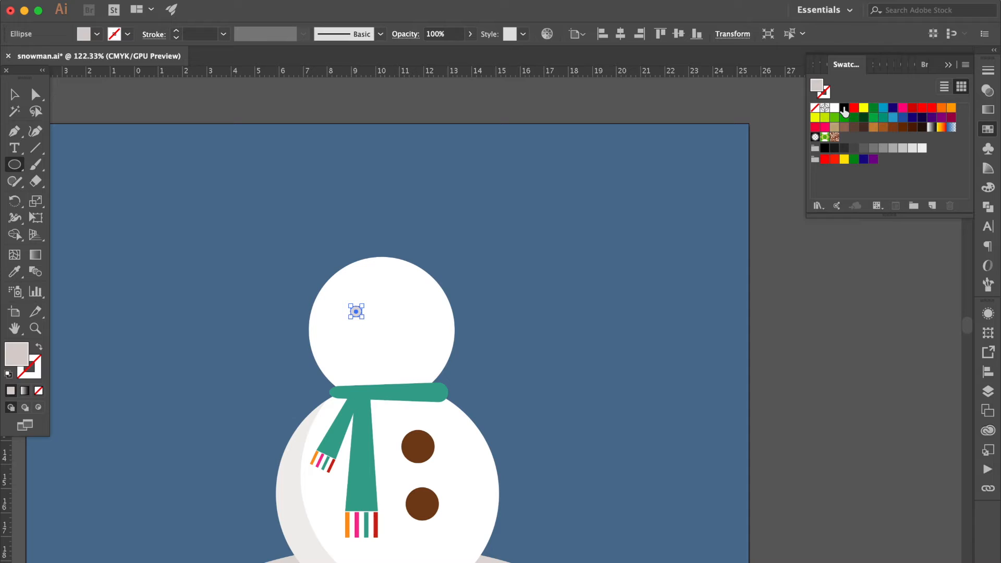
pyautogui.click(844, 110)
pyautogui.click(14, 97)
pyautogui.click(200, 167)
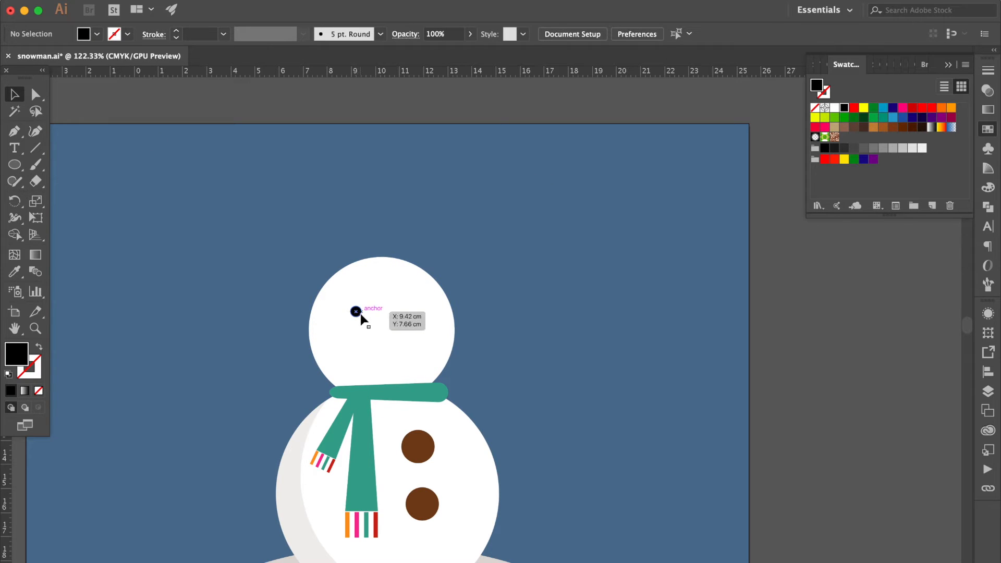
# Duplicate the eye horizontally to the right half of the face and nudge the copy slightly up
pyautogui.moveTo(363, 315); pyautogui.dragTo(403, 313)
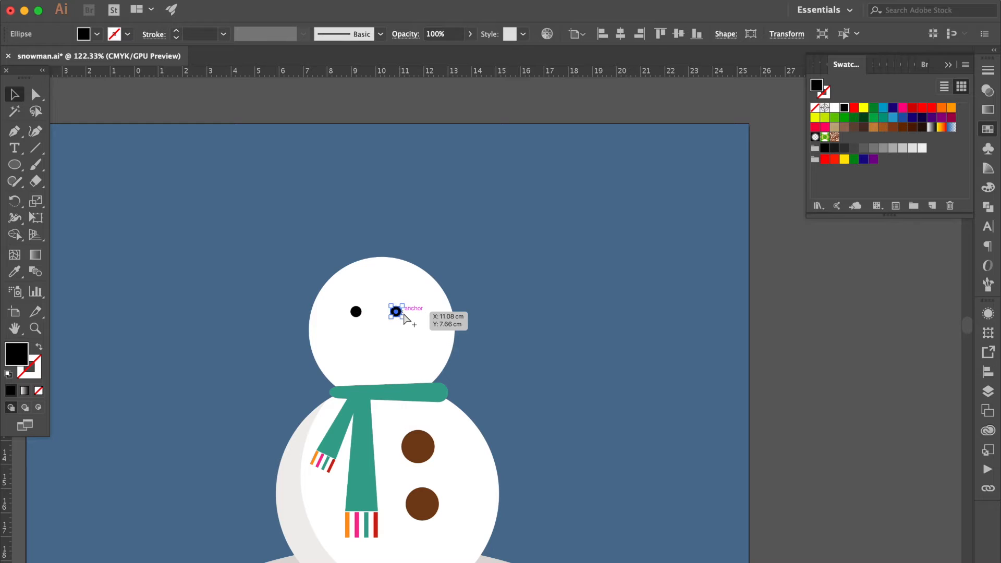
pyautogui.press('Up')
pyautogui.press('Up')
pyautogui.press('Up')
pyautogui.press('Up')
pyautogui.press('Up')
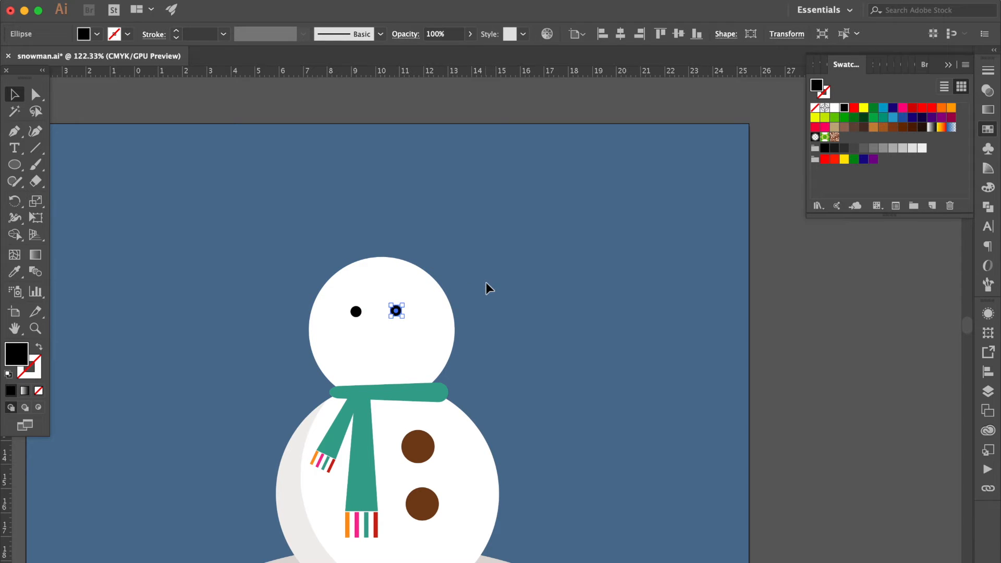
pyautogui.click(505, 306)
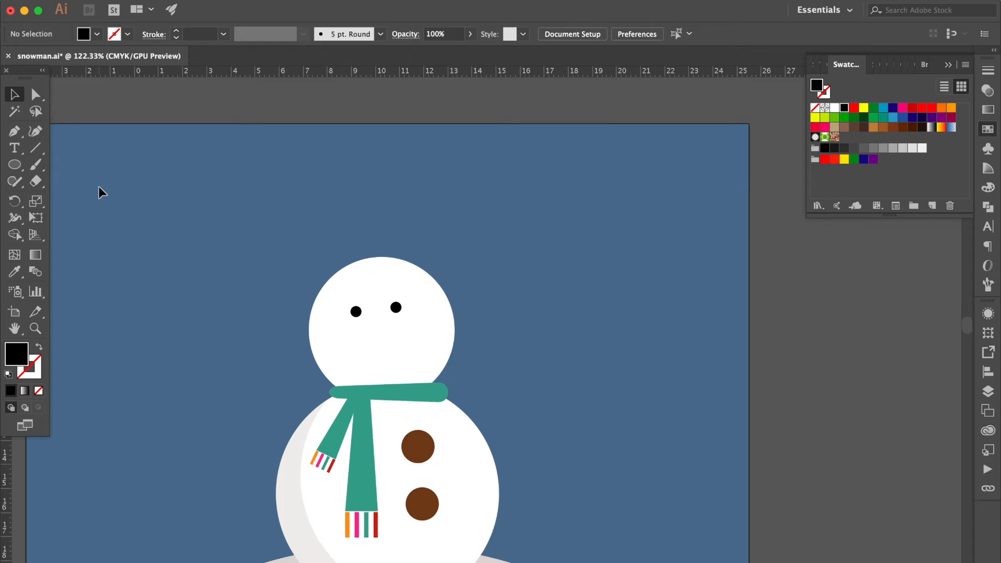
# Draw a larger circle below the left eye as a cheek and fill it magenta pink
pyautogui.click(14, 165)
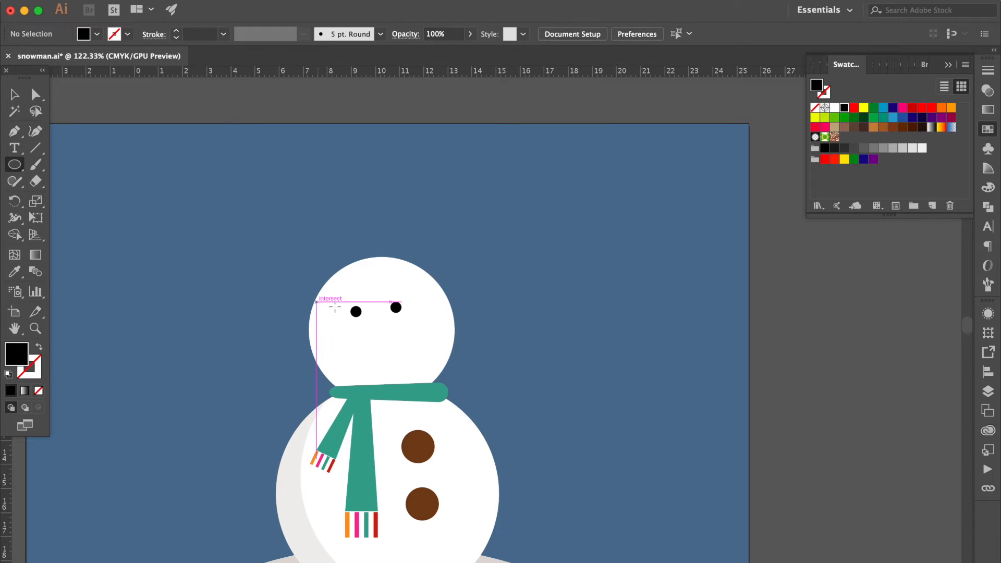
pyautogui.moveTo(338, 329); pyautogui.dragTo(359, 350)
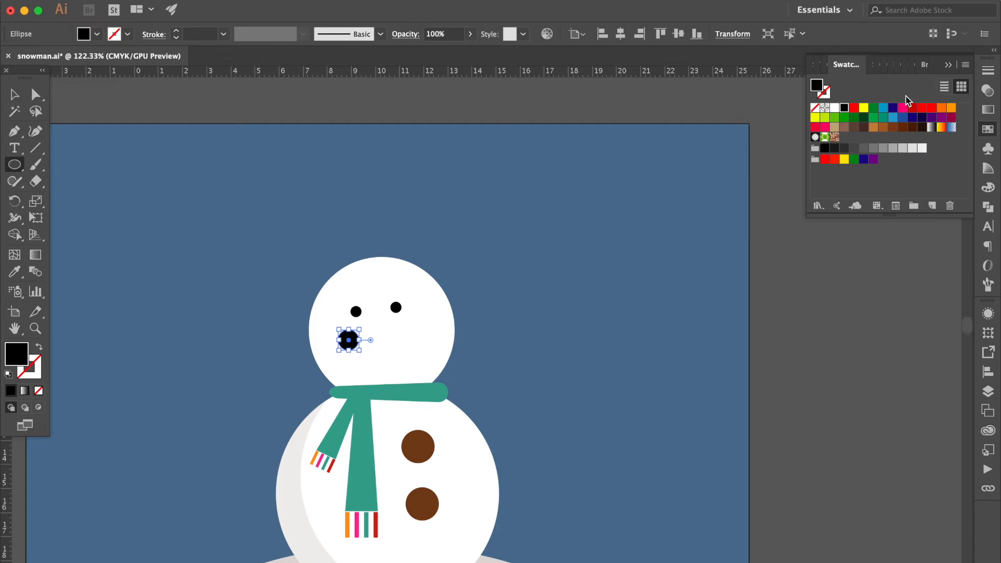
pyautogui.click(902, 108)
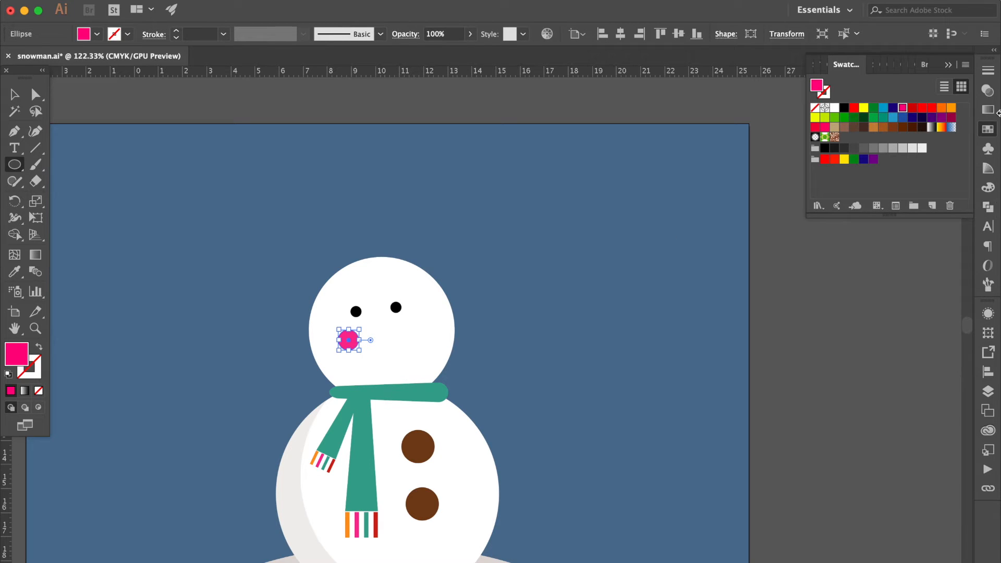
# Lower the cheek circle's opacity to 10% and deselect it
pyautogui.click(988, 91)
pyautogui.click(959, 85)
pyautogui.moveTo(957, 107); pyautogui.dragTo(913, 107)
pyautogui.click(936, 86)
pyautogui.write('15')
pyautogui.press('Return')
pyautogui.click(14, 94)
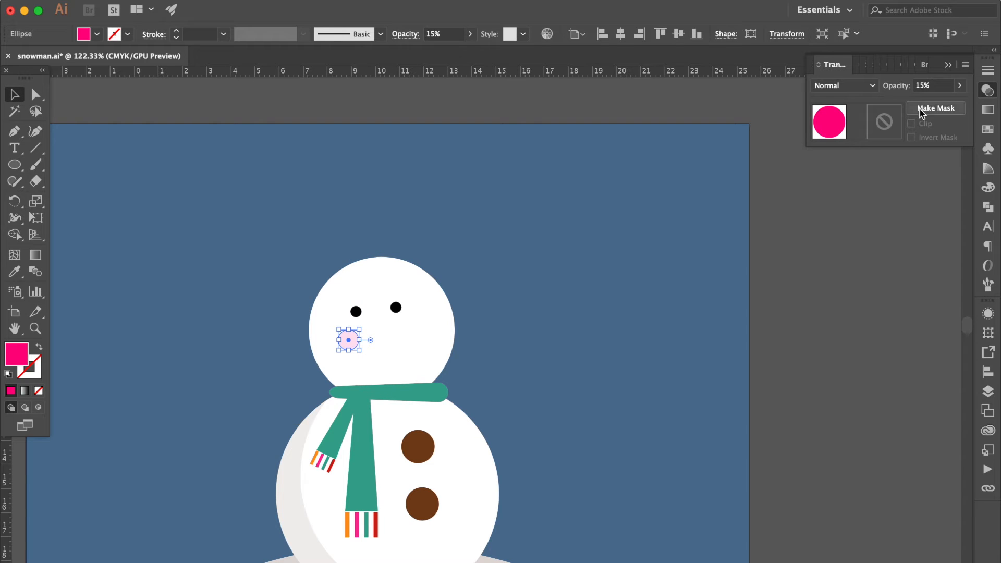
pyautogui.click(938, 86)
pyautogui.write('10')
pyautogui.press('Return')
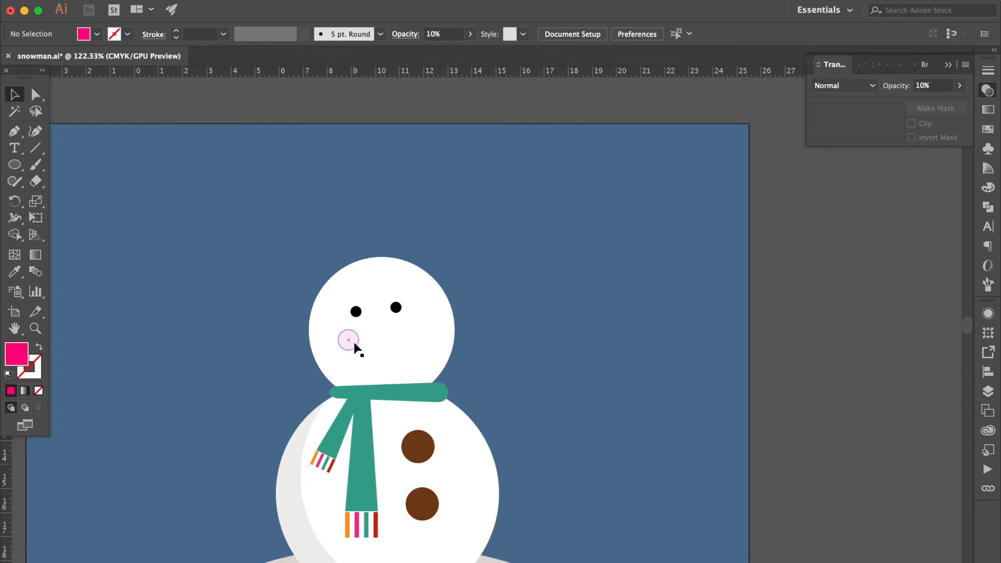
# Duplicate the cheek to the right side of the face, slightly higher than the first one
pyautogui.moveTo(356, 345); pyautogui.dragTo(420, 330)
pyautogui.click(550, 335)
pyautogui.click(424, 329)
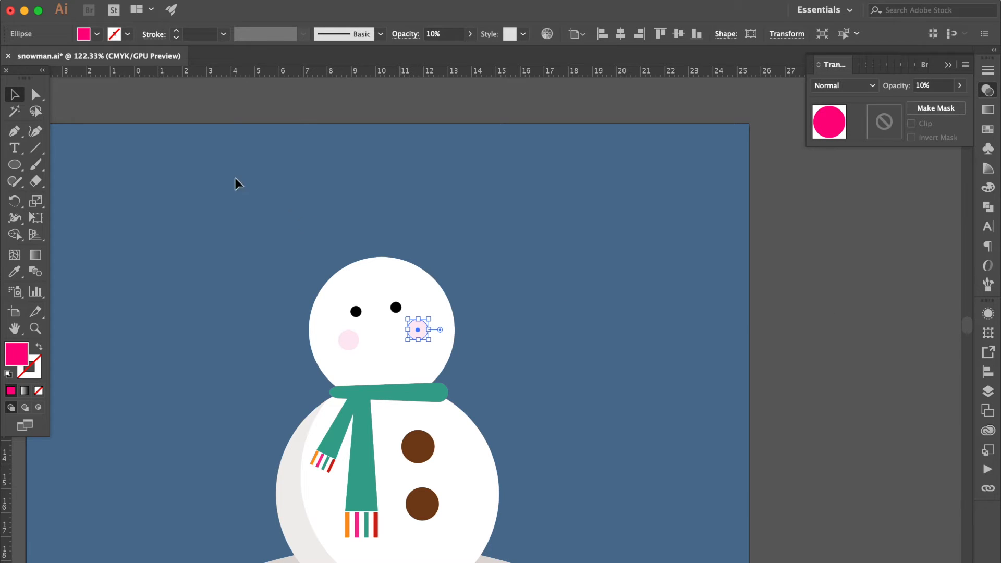
# Create a 3-point star as a triangle on the background to the left of the snowman's head
pyautogui.click(18, 165)
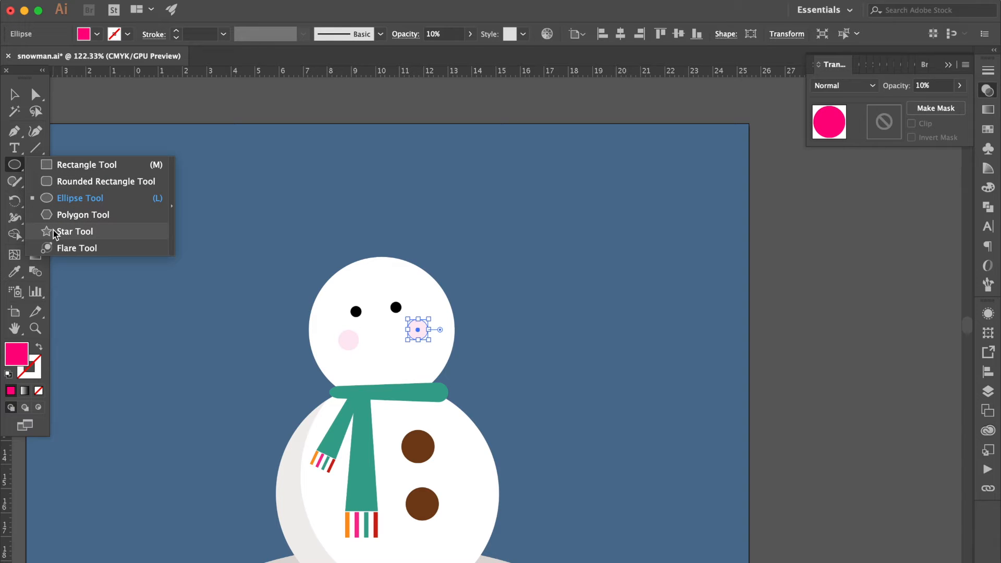
pyautogui.click(55, 232)
pyautogui.click(180, 256)
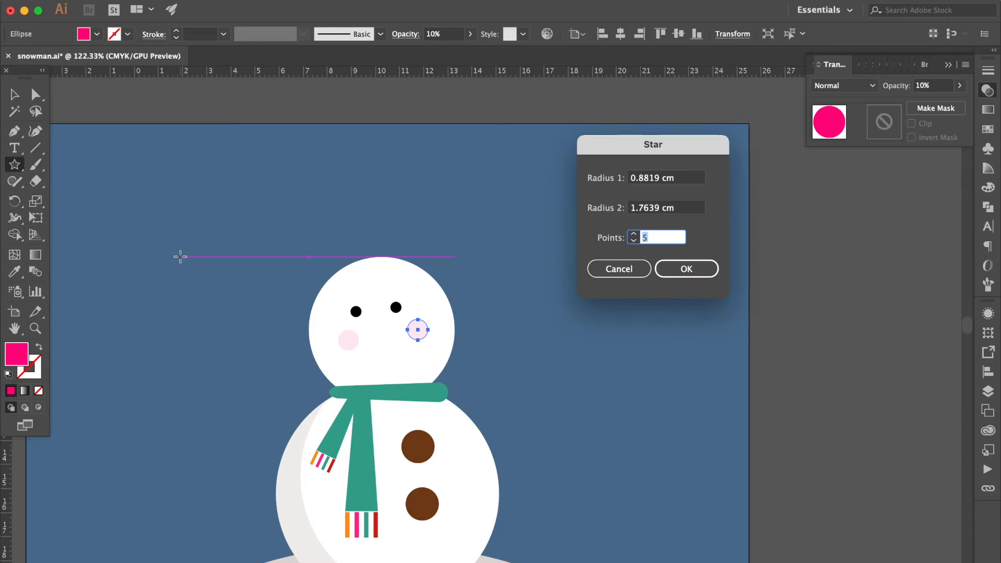
pyautogui.write('3')
pyautogui.press('Return')
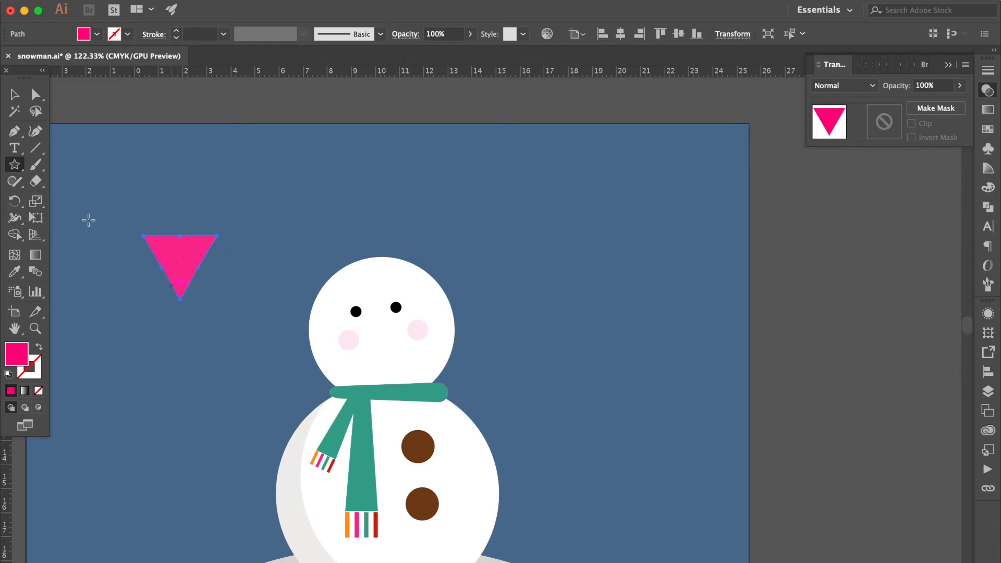
# Stretch the triangle into a long narrow cone and rotate it onto the face as a nose pointing down to the right
pyautogui.click(14, 95)
pyautogui.moveTo(180, 301); pyautogui.dragTo(172, 448)
pyautogui.moveTo(212, 236); pyautogui.dragTo(185, 325)
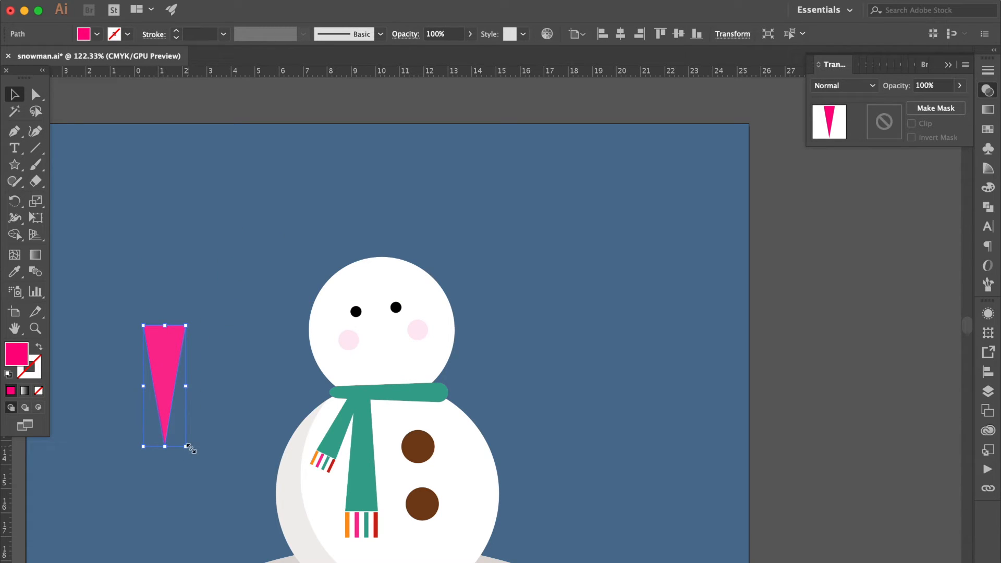
pyautogui.moveTo(193, 447); pyautogui.dragTo(234, 386)
pyautogui.moveTo(136, 378); pyautogui.dragTo(425, 353)
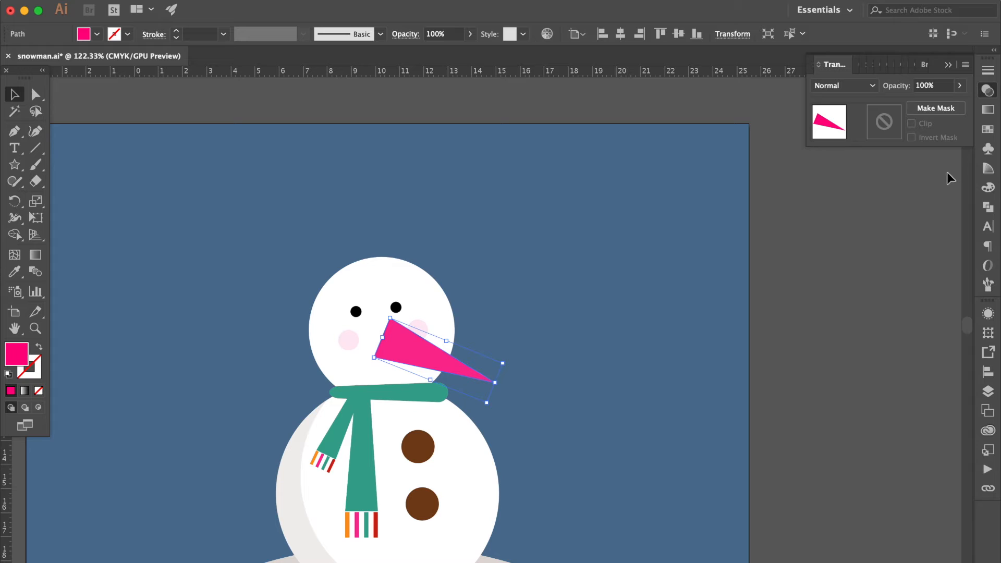
# Fill the nose orange and shrink it to fit inside the head between the cheeks and the right edge
pyautogui.click(988, 128)
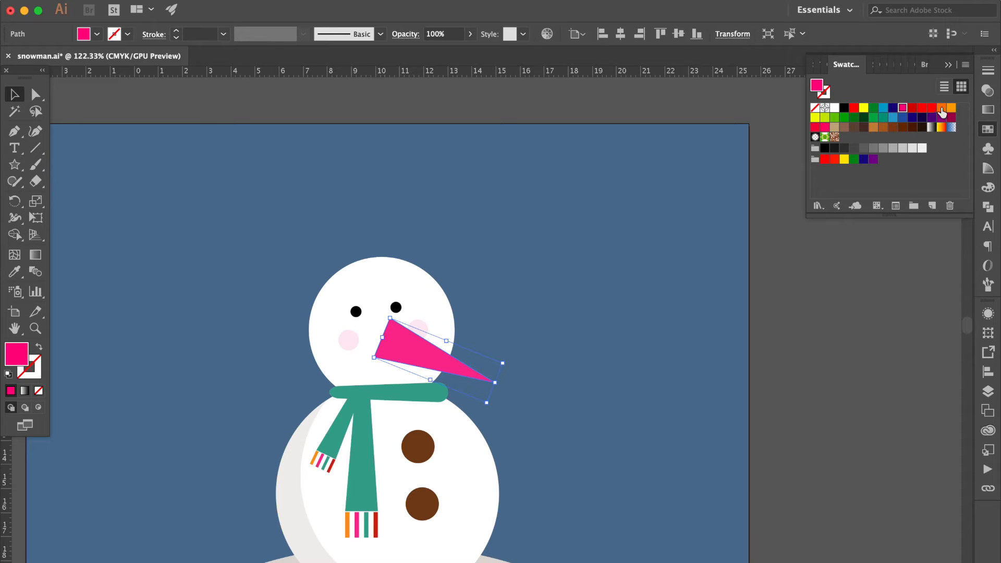
pyautogui.click(942, 109)
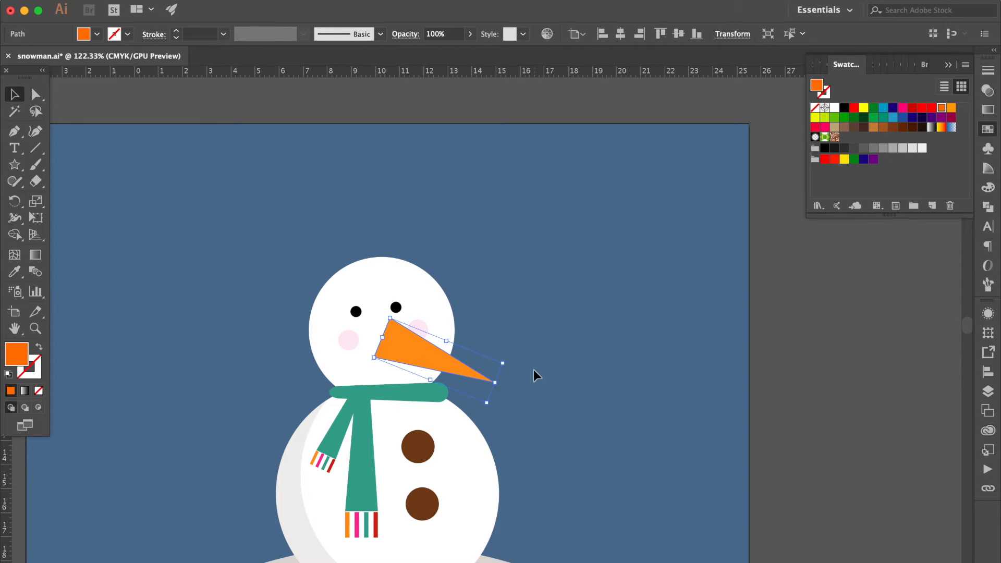
pyautogui.scroll(5, 485, 406)
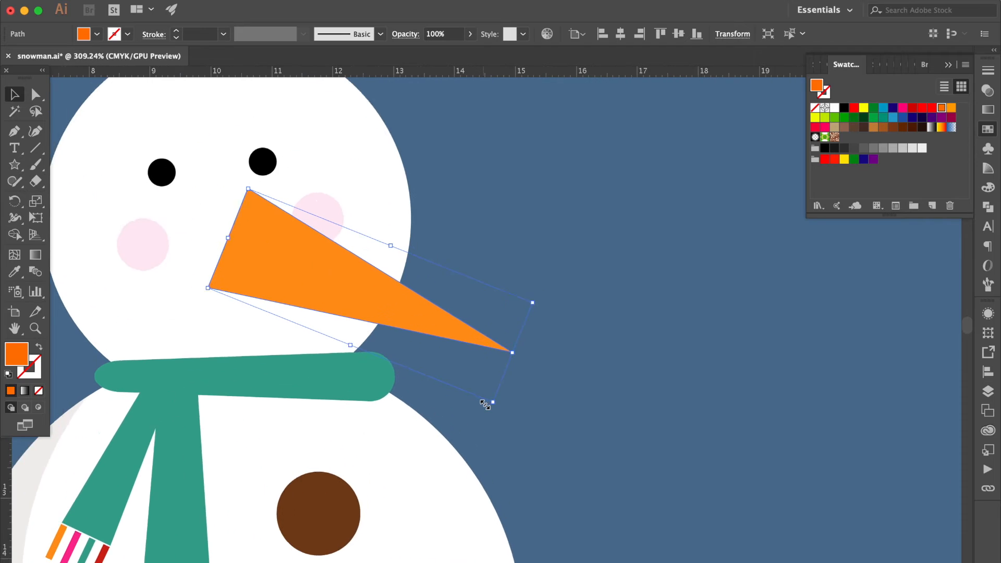
pyautogui.moveTo(494, 400); pyautogui.dragTo(379, 290)
pyautogui.moveTo(277, 225); pyautogui.dragTo(270, 255)
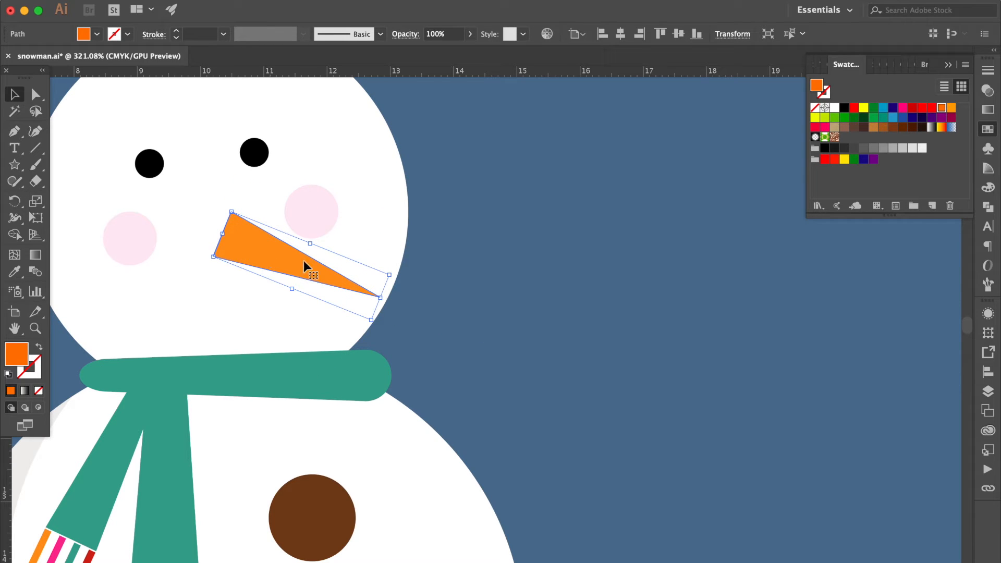
# Rotate the nose slightly closer to horizontal and reposition it below the eyes
pyautogui.moveTo(391, 297); pyautogui.dragTo(393, 283)
pyautogui.scroll(-2, 393, 283)
pyautogui.moveTo(339, 303); pyautogui.dragTo(341, 288)
pyautogui.scroll(1, 341, 289)
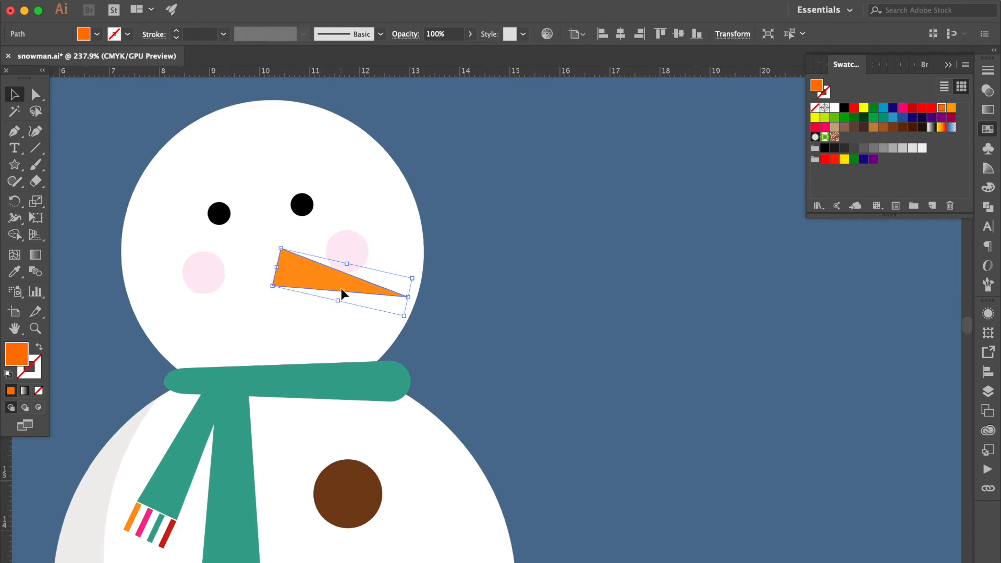
# Round the corners of the orange nose so its wide end becomes a smooth curve
pyautogui.scroll(5, 341, 289)
pyautogui.scroll(3, 182, 212)
pyautogui.scroll(3, 182, 212)
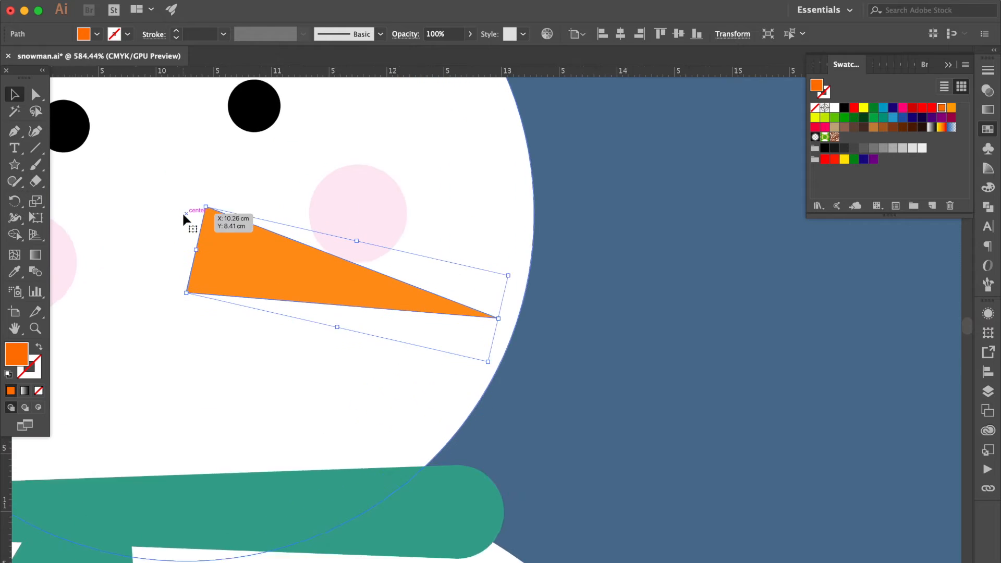
pyautogui.scroll(1, 183, 214)
pyautogui.press('a')
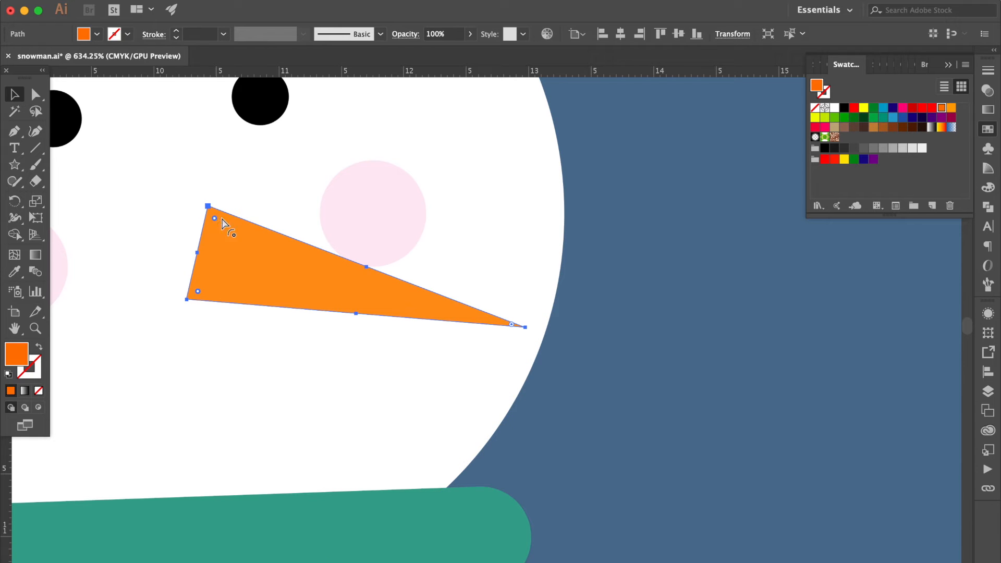
pyautogui.moveTo(214, 218); pyautogui.dragTo(280, 280)
pyautogui.press('v')
# Enlarge the nose slightly and reposition it so its tip reaches the right edge of the head
pyautogui.scroll(-5, 300, 281)
pyautogui.scroll(-2, 299, 280)
pyautogui.click(452, 295)
pyautogui.click(291, 286)
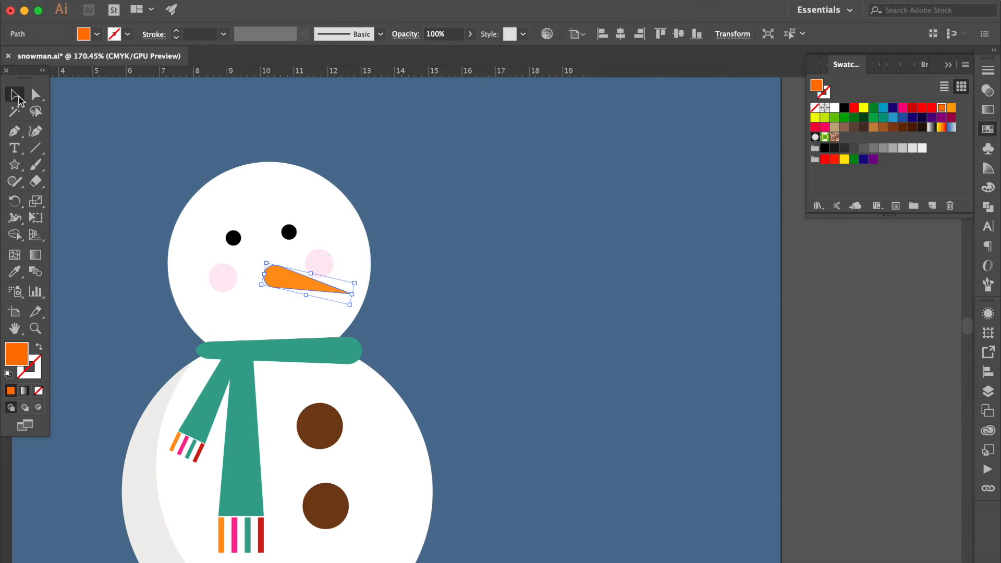
pyautogui.moveTo(357, 304); pyautogui.dragTo(319, 288)
pyautogui.click(367, 283)
pyautogui.click(320, 295)
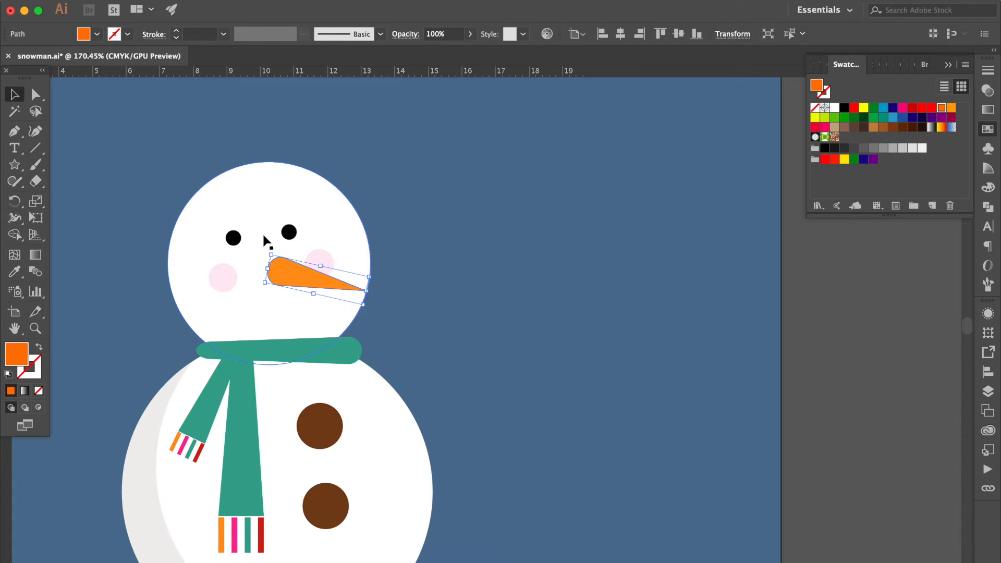
pyautogui.click(225, 280)
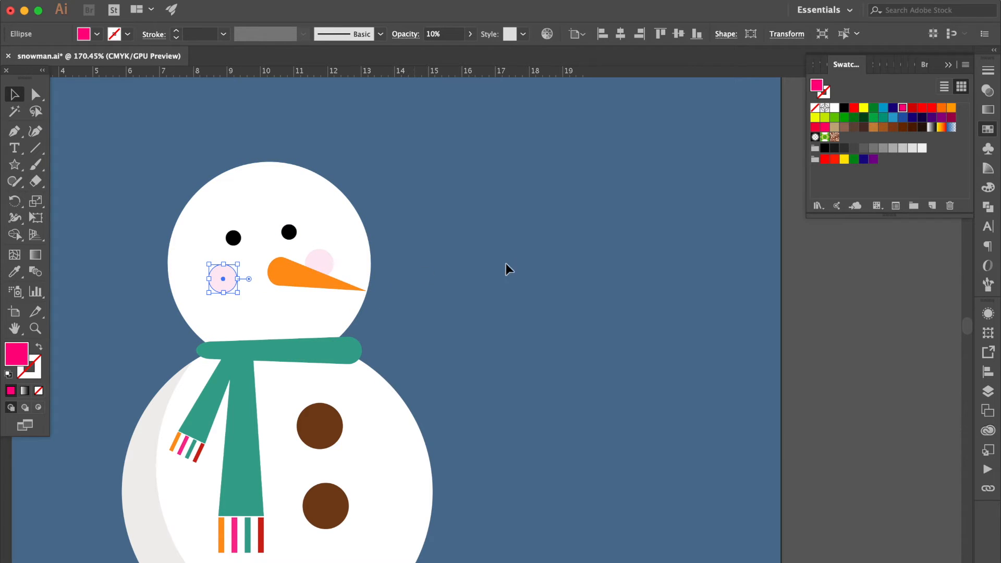
pyautogui.click(556, 280)
pyautogui.scroll(-1, 556, 280)
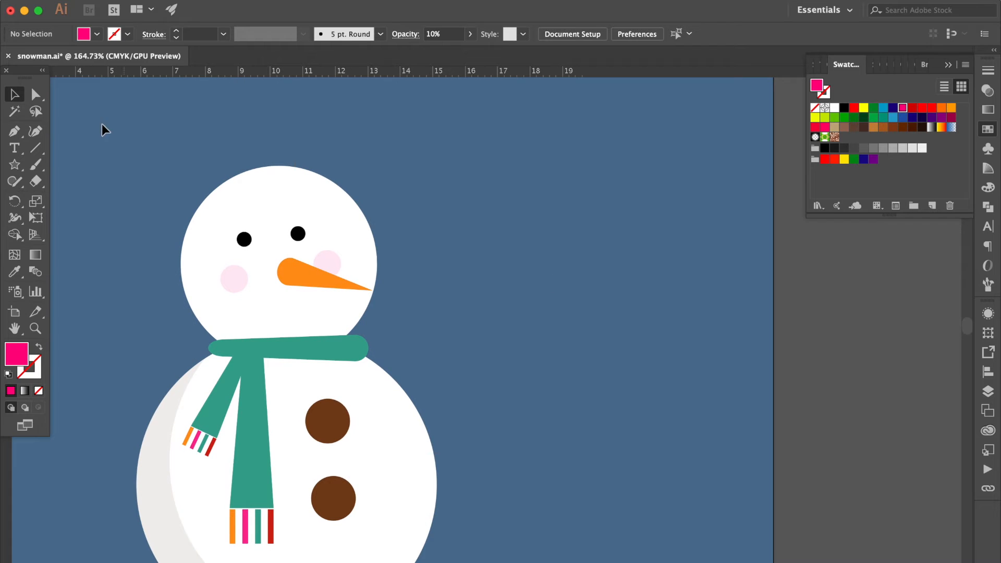
# Draw a curved smile below the nose with the Pen tool, using no fill and a black stroke
pyautogui.click(14, 131)
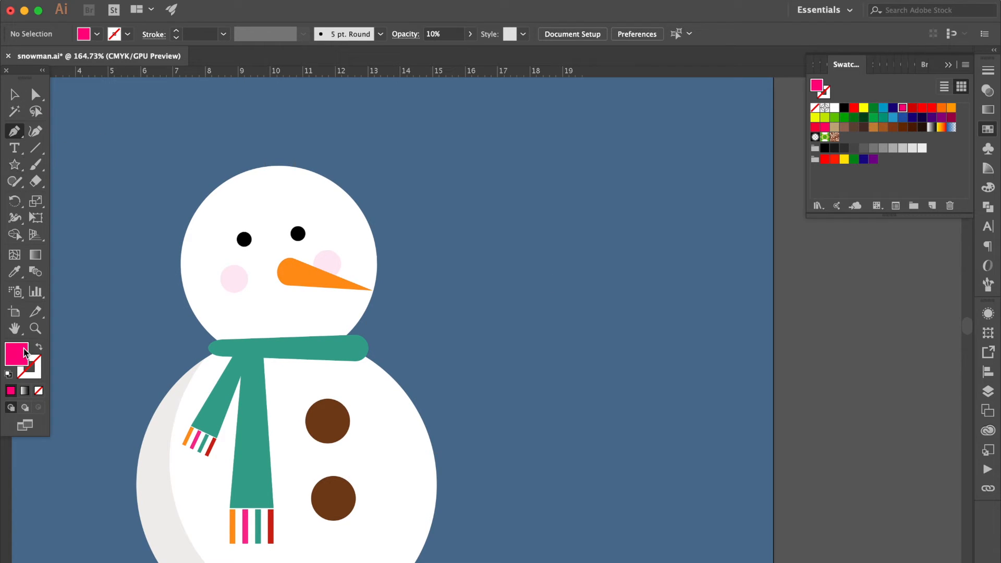
pyautogui.click(9, 375)
pyautogui.click(39, 391)
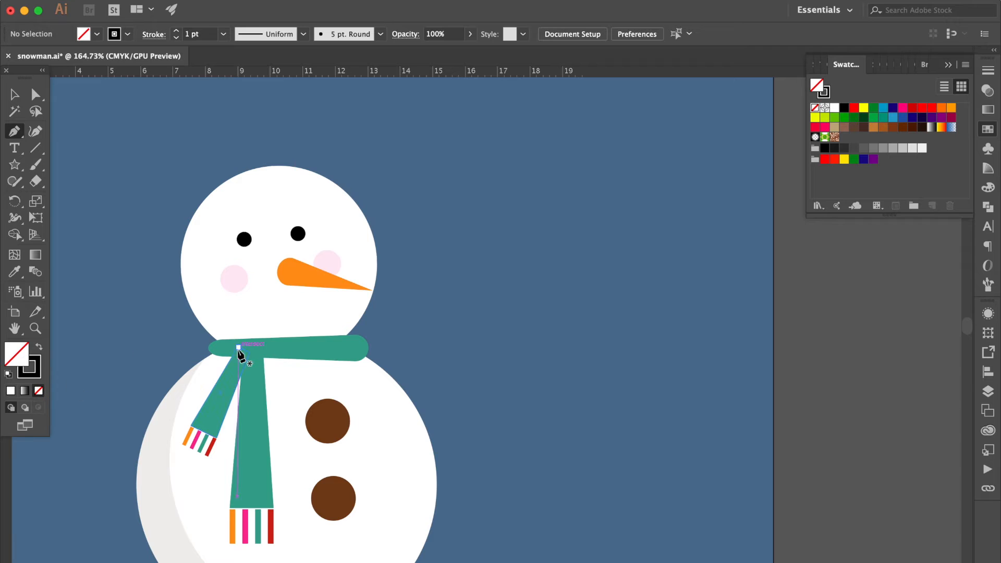
pyautogui.click(237, 308)
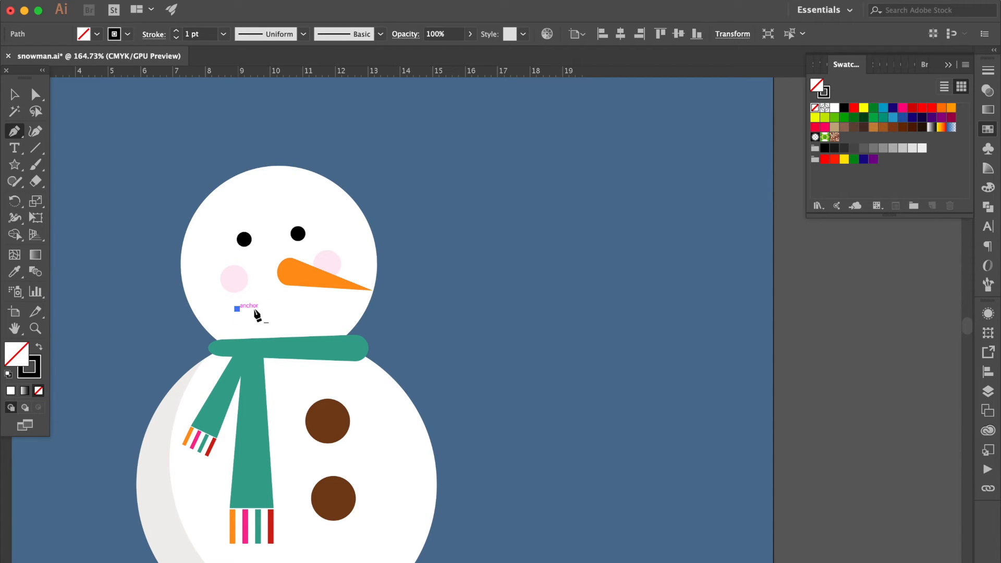
pyautogui.moveTo(337, 299); pyautogui.dragTo(378, 256)
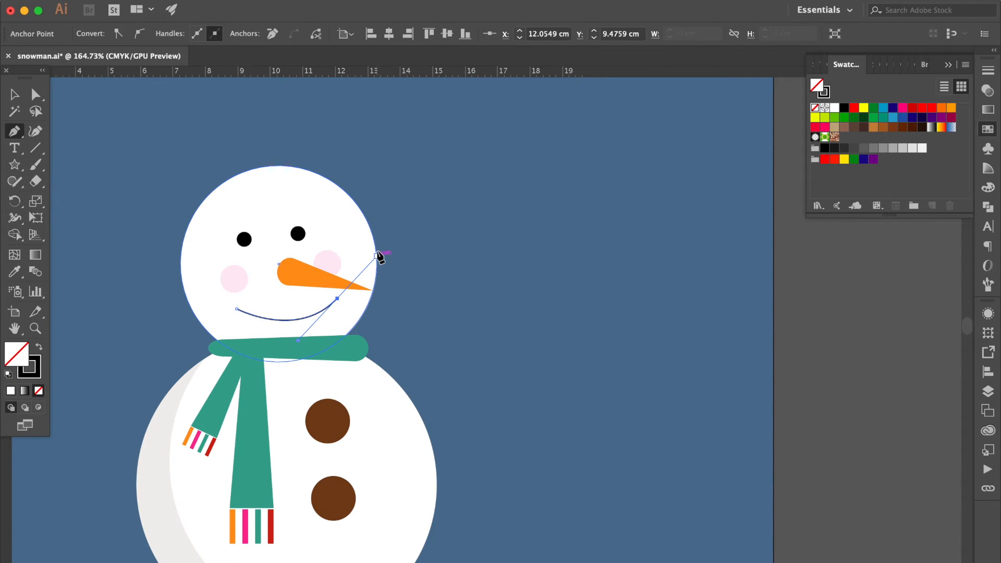
# Set the smile's stroke weight to 2 pt with round caps and round corners
pyautogui.click(987, 70)
pyautogui.click(916, 87)
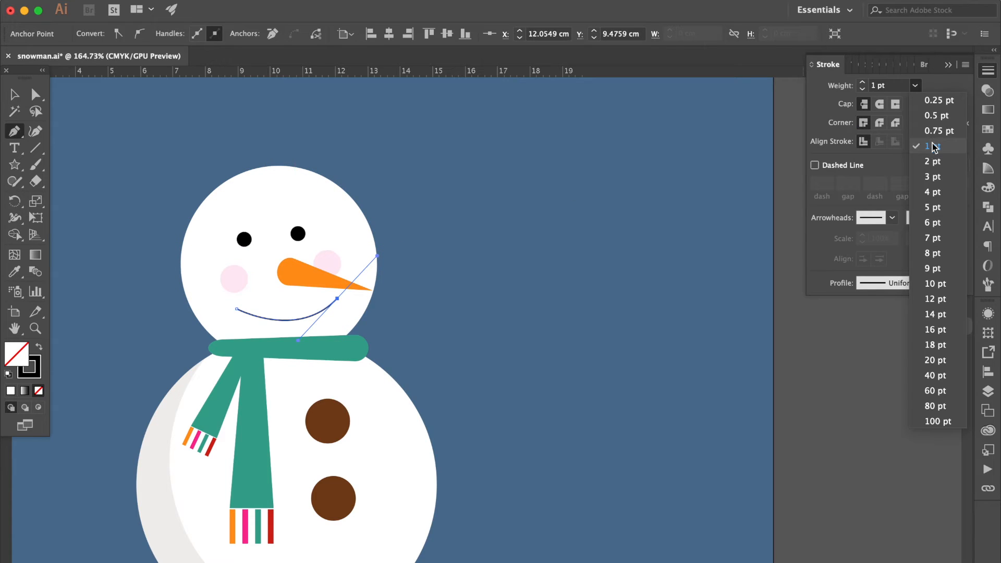
pyautogui.click(933, 151)
pyautogui.click(879, 122)
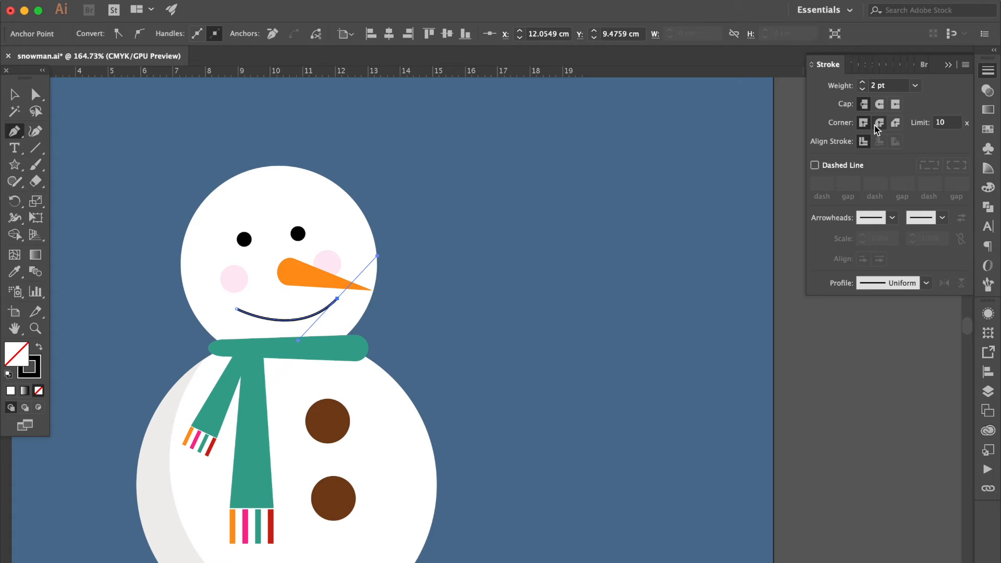
pyautogui.click(879, 104)
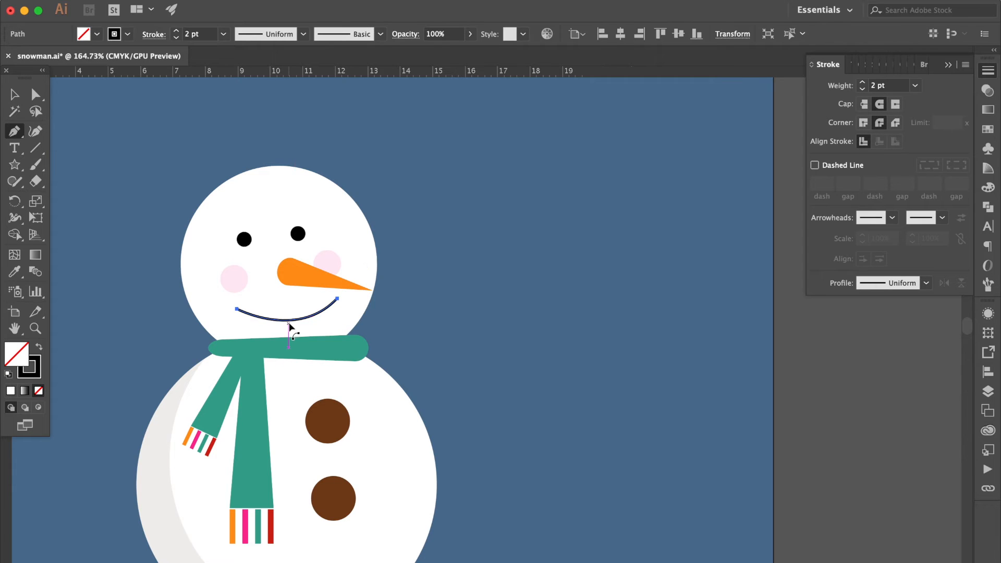
# Pull the middle of the smile slightly downward to deepen its curve
pyautogui.moveTo(288, 320); pyautogui.dragTo(292, 326)
pyautogui.click(443, 259)
pyautogui.press('super+z')
pyautogui.click(13, 93)
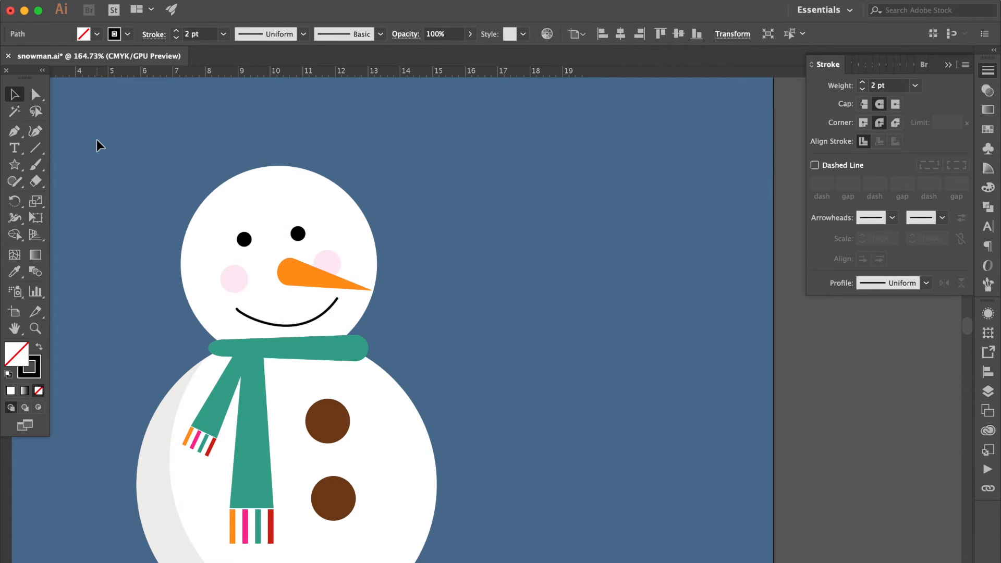
pyautogui.click(96, 141)
pyautogui.click(305, 326)
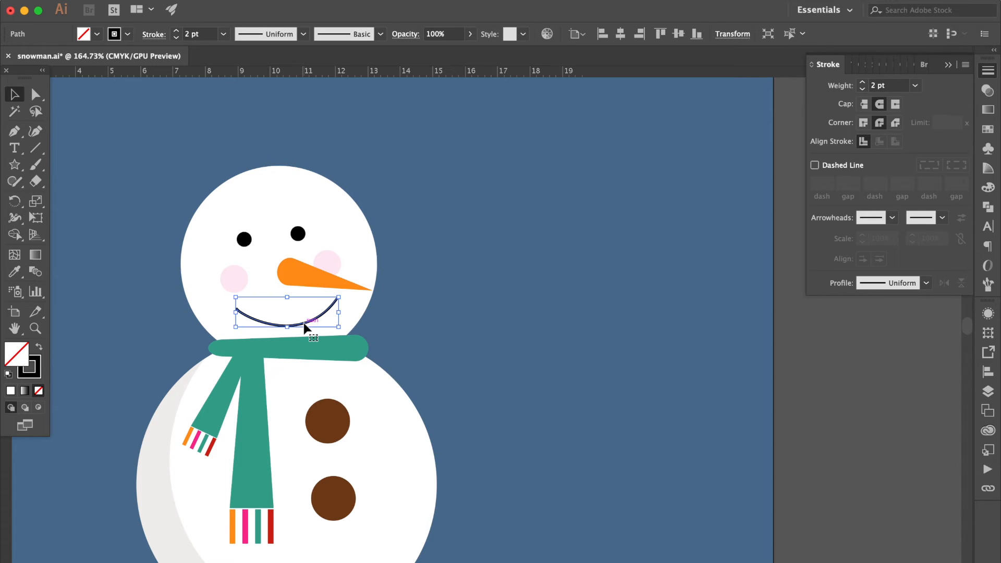
pyautogui.press('super+h')
pyautogui.click(498, 311)
pyautogui.press('super+0')
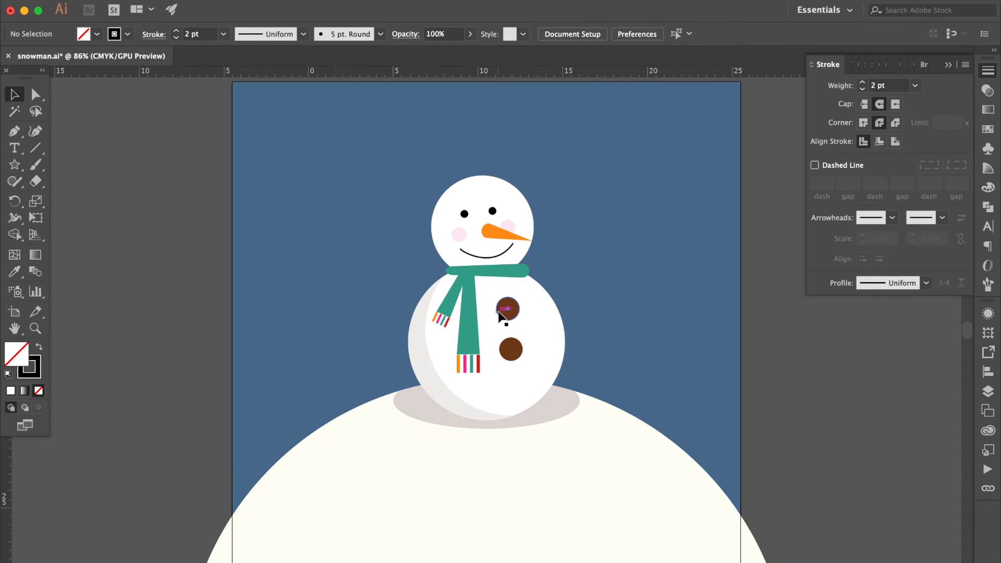
# Shift the right eye slightly up and away from the left eye
pyautogui.scroll(3, 613, 245)
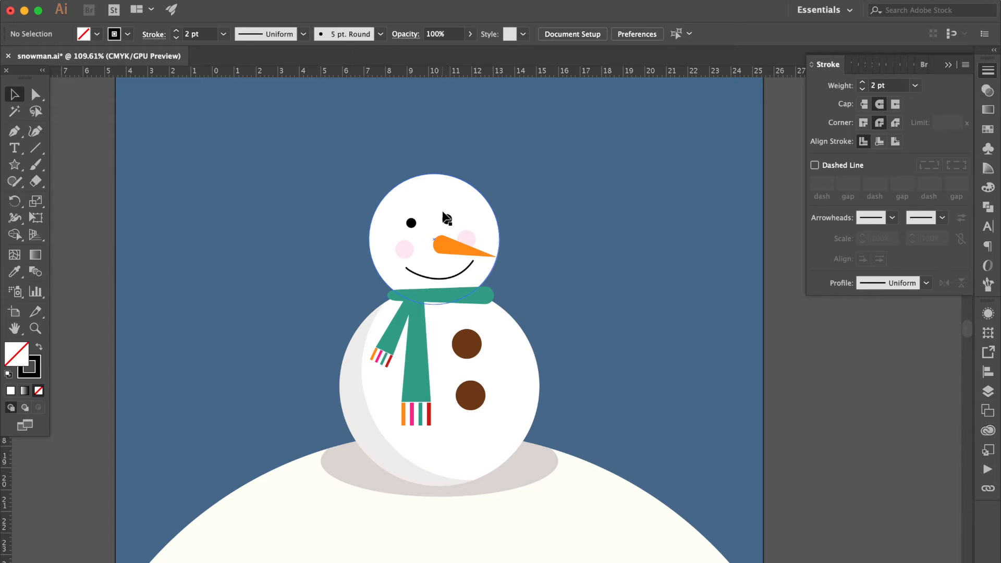
pyautogui.moveTo(452, 220); pyautogui.dragTo(454, 219)
pyautogui.click(557, 224)
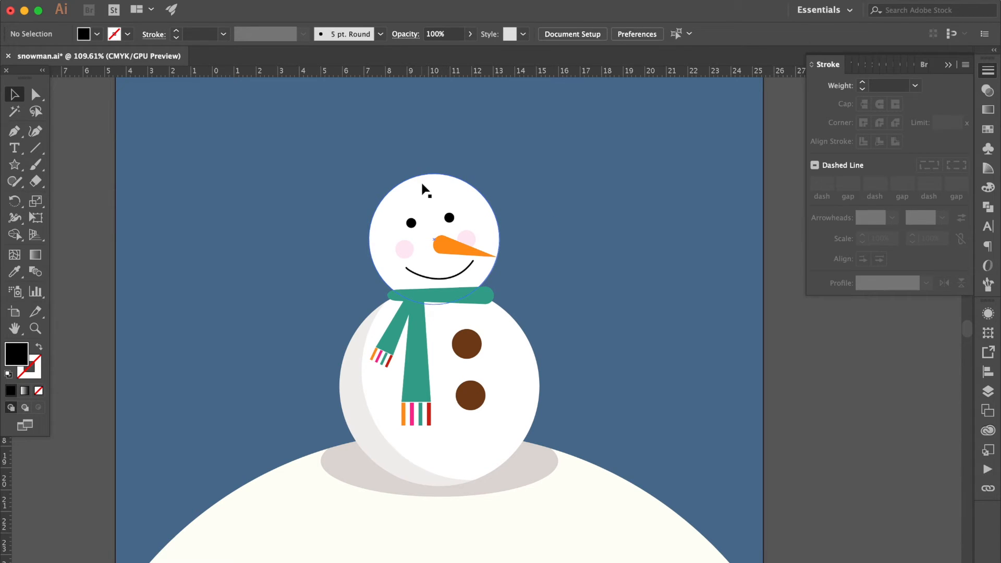
# Duplicate the head circle, enlarge the copy slightly and offset it up and to the right over the head
pyautogui.click(417, 191)
pyautogui.moveTo(417, 191); pyautogui.dragTo(435, 191)
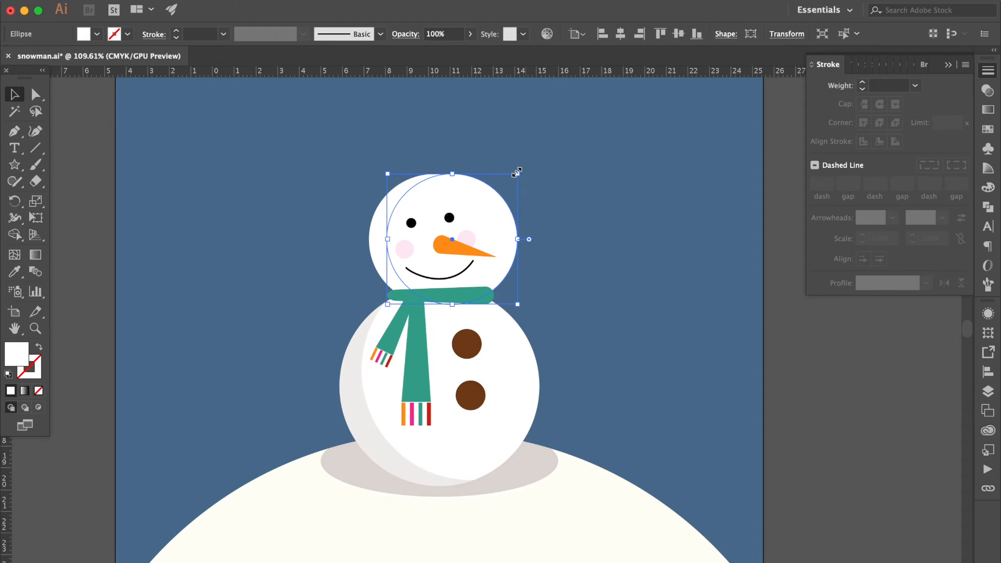
pyautogui.moveTo(515, 173); pyautogui.dragTo(527, 168)
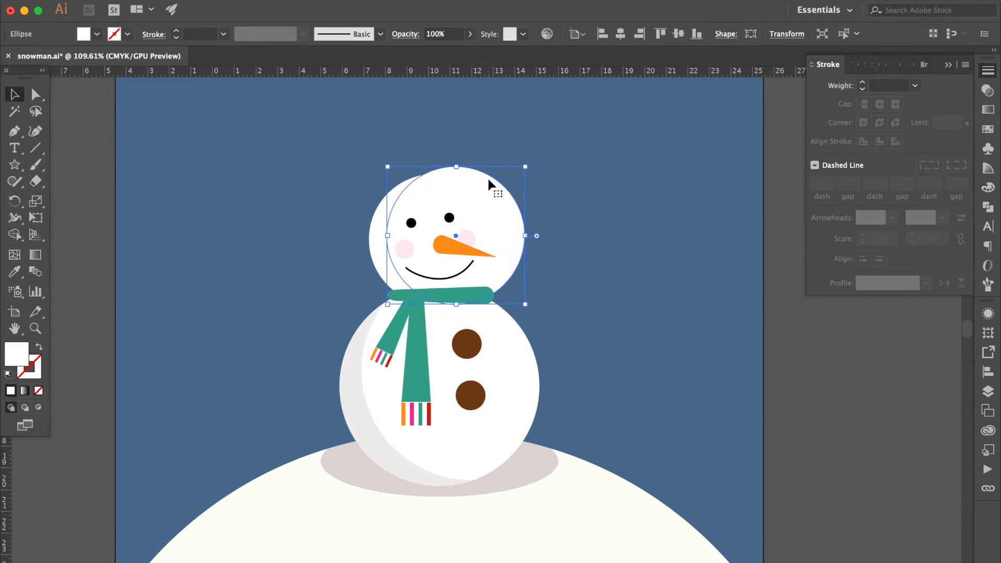
pyautogui.moveTo(485, 183); pyautogui.dragTo(480, 177)
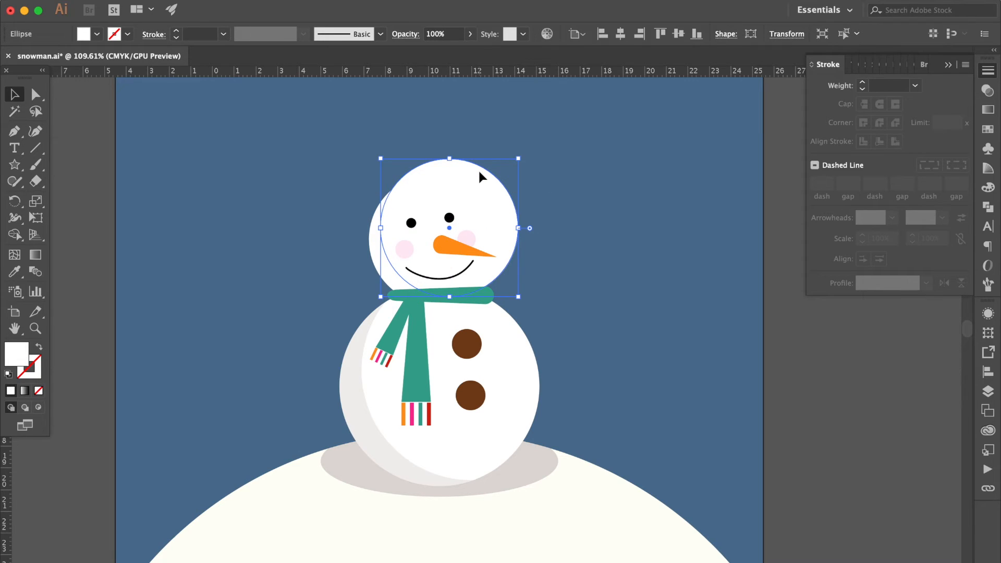
# Copy both head circles onto the background and use Shape Builder to remove all but the lower-left crescent
pyautogui.moveTo(380, 227); pyautogui.dragTo(374, 238)
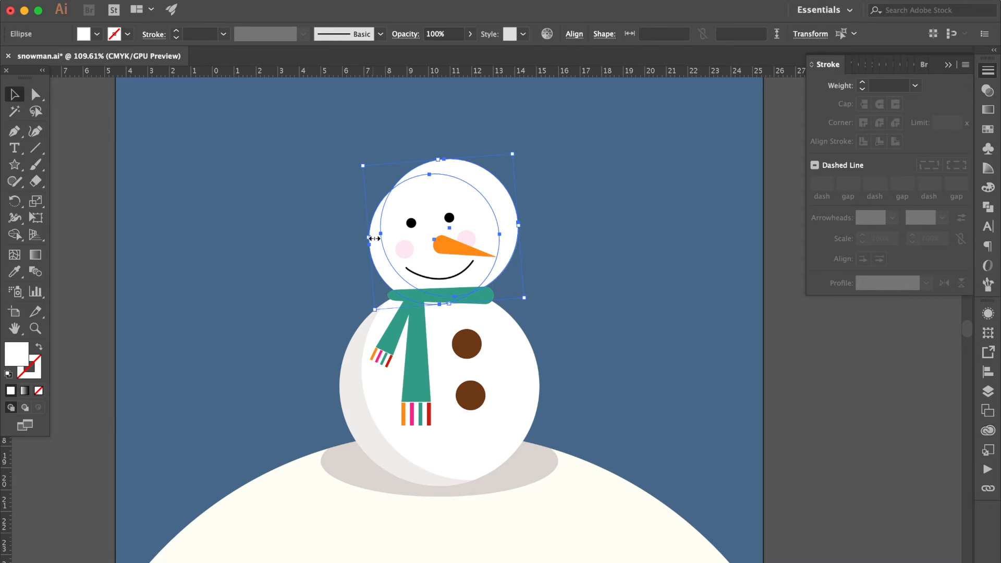
pyautogui.moveTo(429, 190); pyautogui.dragTo(635, 187)
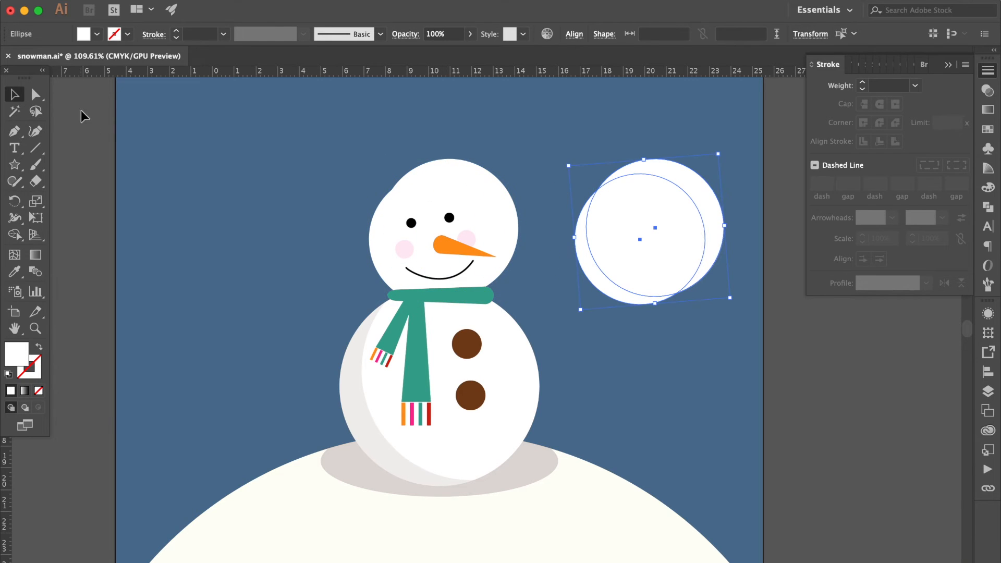
pyautogui.click(14, 234)
pyautogui.moveTo(624, 221); pyautogui.dragTo(738, 149)
pyautogui.click(15, 94)
# Apply the body shadow's fill and opacity to the crescent with the Eyedropper
pyautogui.click(14, 271)
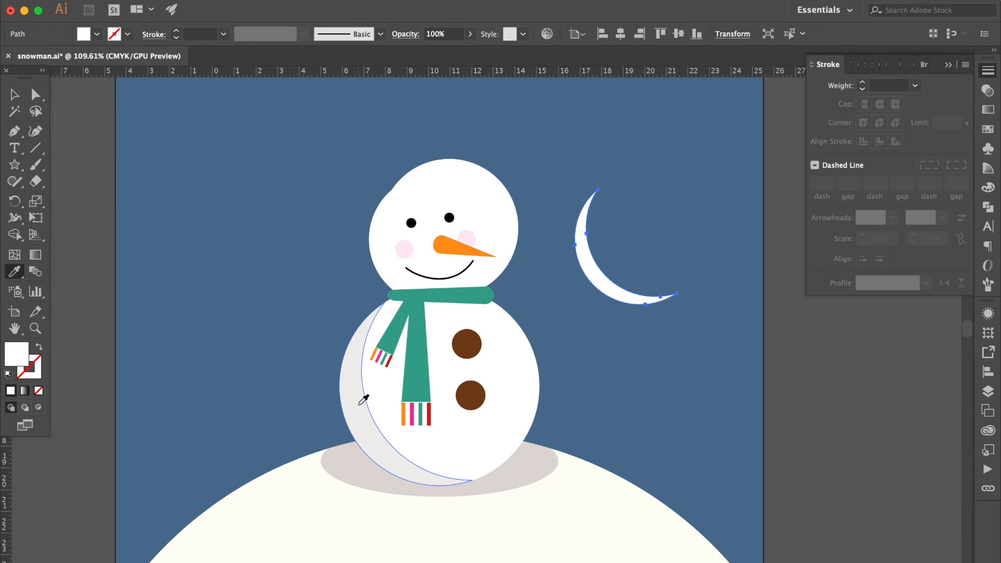
pyautogui.click(362, 399)
pyautogui.click(14, 94)
pyautogui.click(549, 256)
# Move the crescent onto the head in outline view, aligning its outer curve with the head's left edge
pyautogui.press('super+y')
pyautogui.moveTo(581, 264); pyautogui.dragTo(356, 254)
pyautogui.scroll(5, 356, 255)
pyautogui.moveTo(338, 185); pyautogui.dragTo(398, 217)
pyautogui.press('super+y')
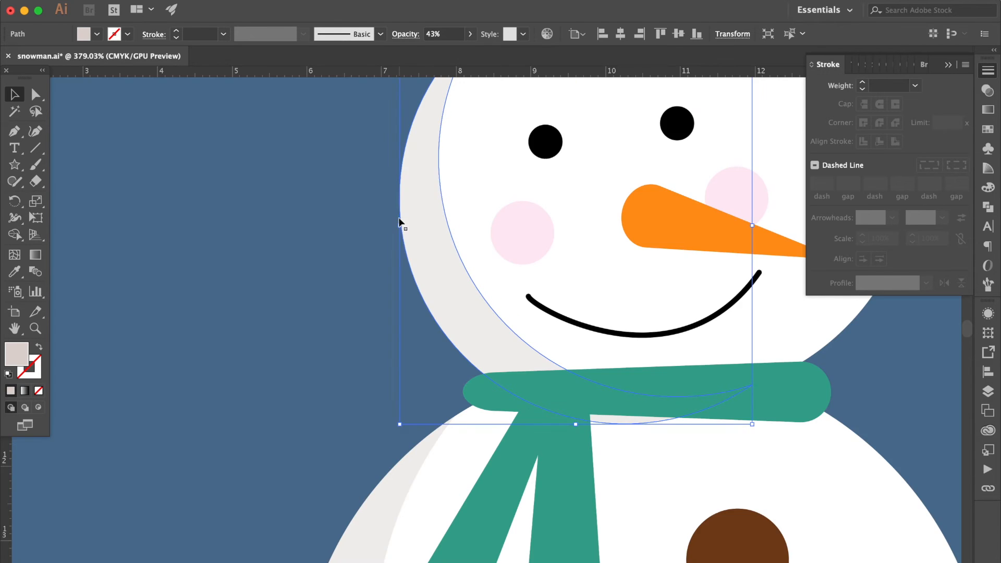
# Delete the enlarged duplicate circle behind the snowman's face
pyautogui.scroll(5, 402, 223)
pyautogui.hscroll(5, 401, 223)
pyautogui.click(517, 148)
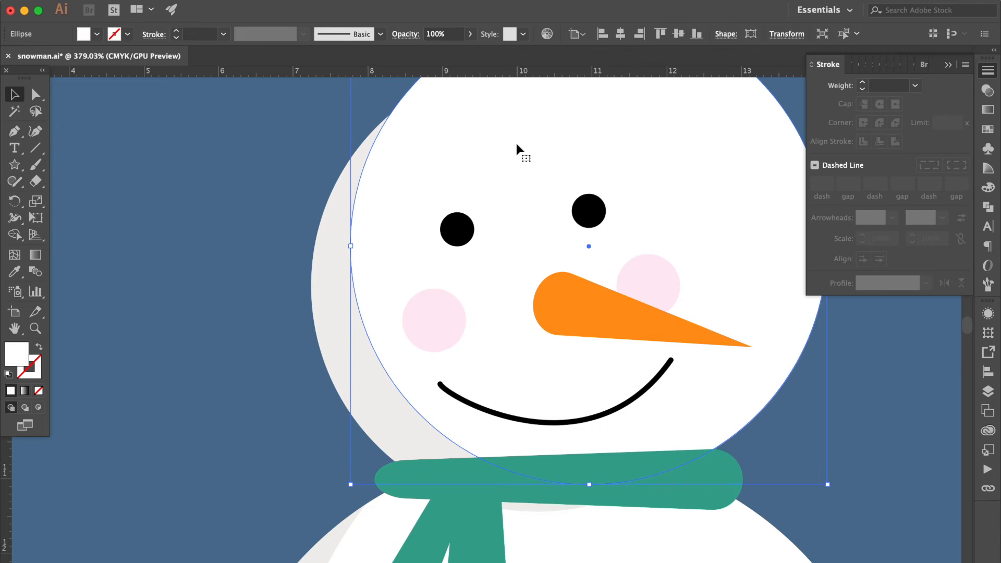
pyautogui.press('super+shift+a')
# Select the head circle with its shadow and all facial features and nudge them up three increments
pyautogui.scroll(-3, 517, 145)
pyautogui.moveTo(496, 267); pyautogui.dragTo(401, 317)
pyautogui.press('Up')
pyautogui.press('Up')
pyautogui.press('Up')
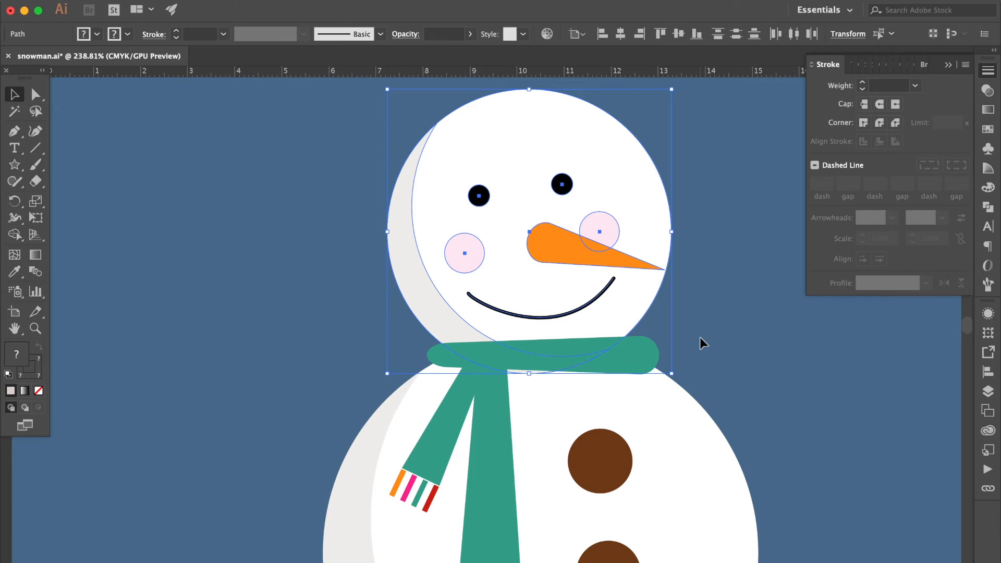
pyautogui.click(717, 339)
pyautogui.scroll(1, 717, 339)
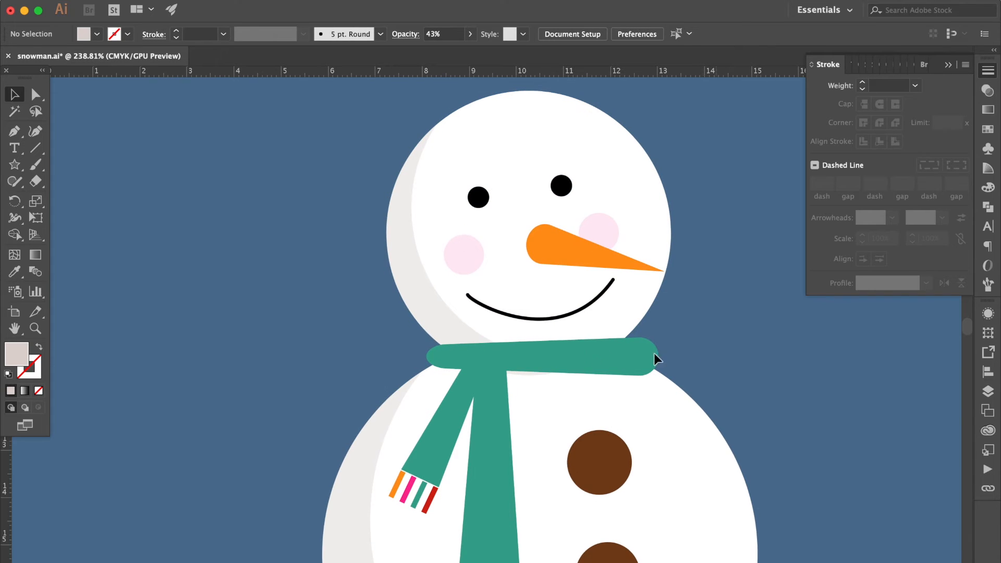
# Expand the appearance of the scarf's horizontal neck band
pyautogui.scroll(5, 531, 383)
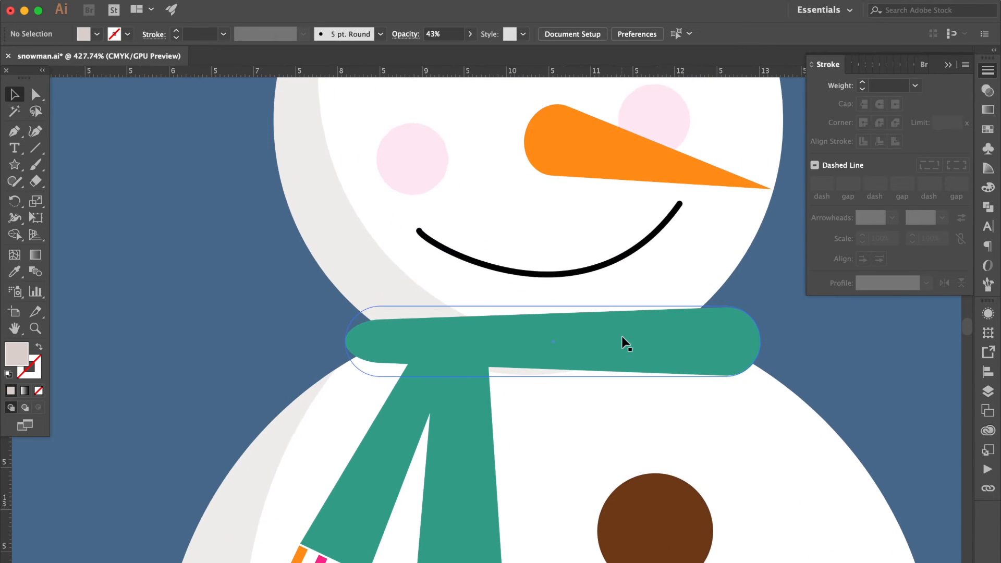
pyautogui.click(621, 336)
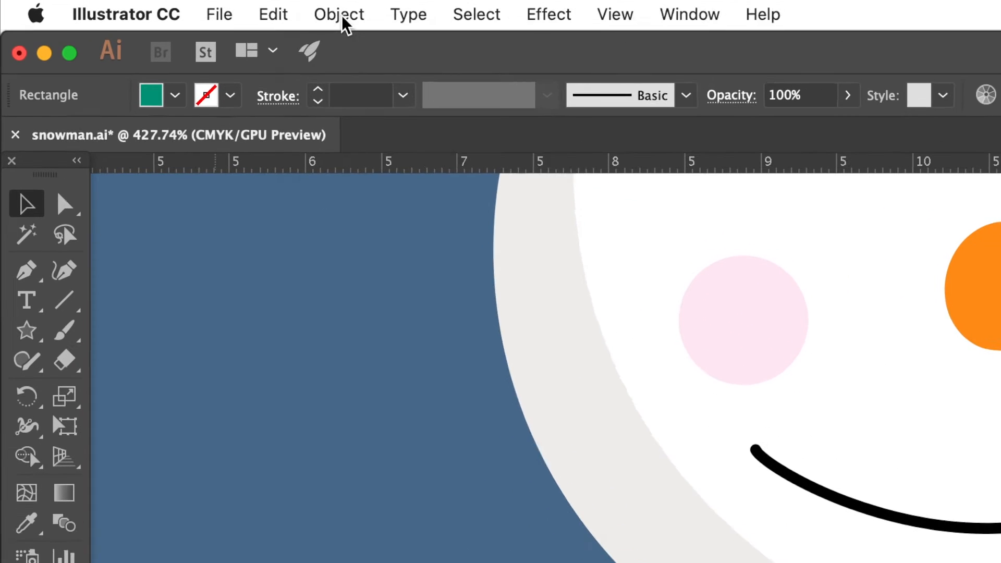
pyautogui.click(343, 16)
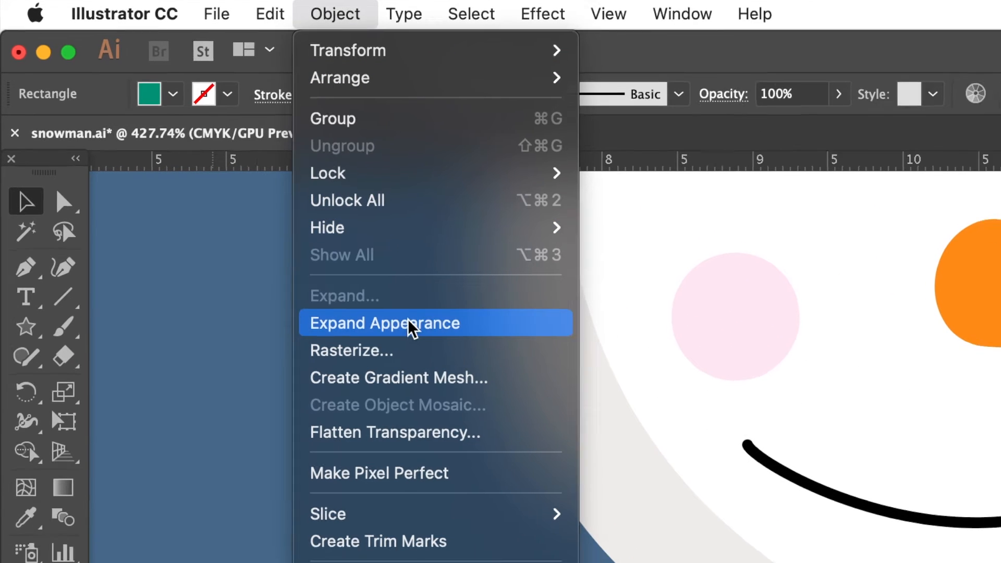
pyautogui.click(423, 338)
# Remove the sliver of head shadow showing below the scarf band with Shape Builder, and save the file
pyautogui.keyDown('shift'); pyautogui.click(523, 371); pyautogui.keyUp('shift')
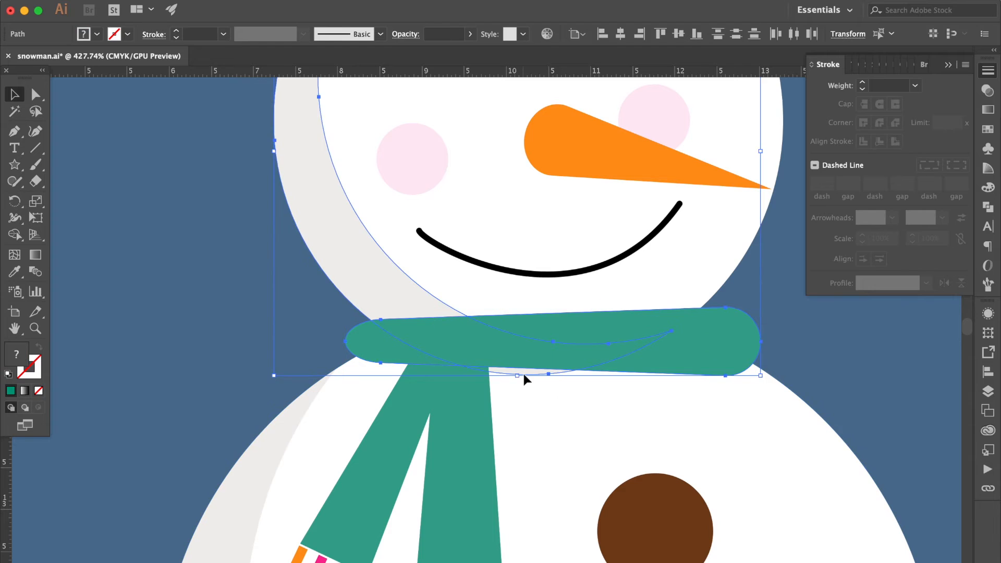
pyautogui.click(18, 234)
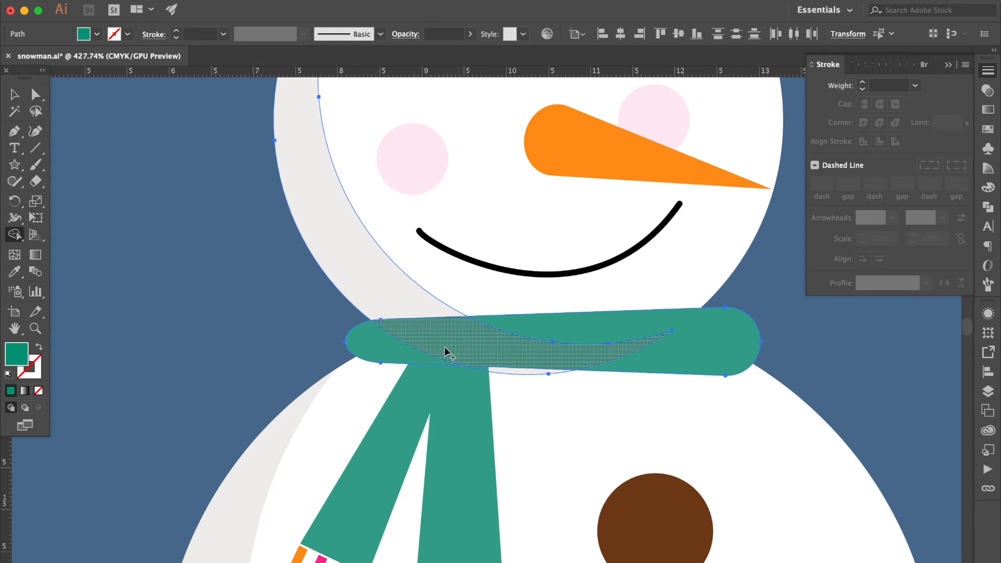
pyautogui.click(527, 370)
pyautogui.click(14, 94)
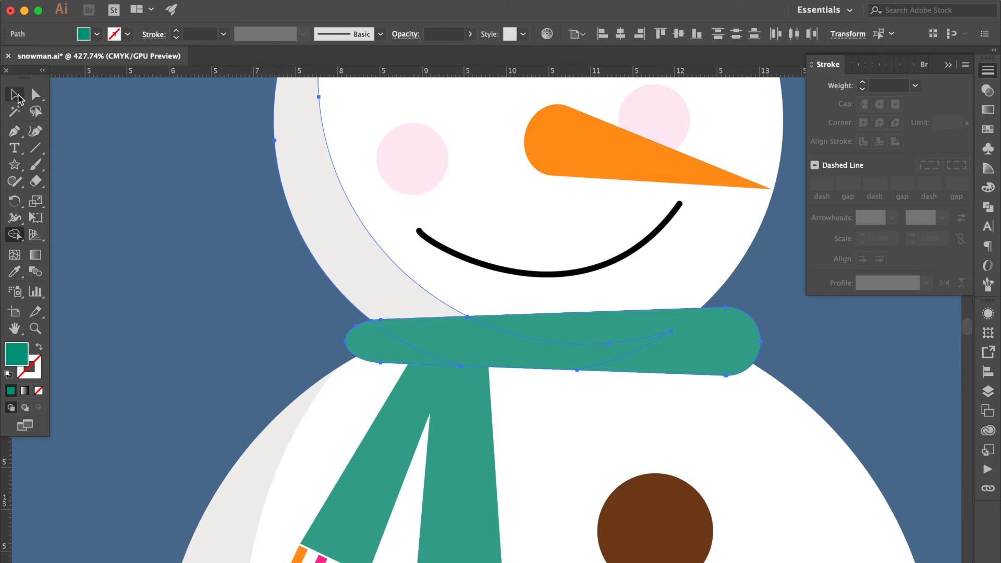
pyautogui.click(158, 222)
pyautogui.press('super+s')
pyautogui.press('super+0')
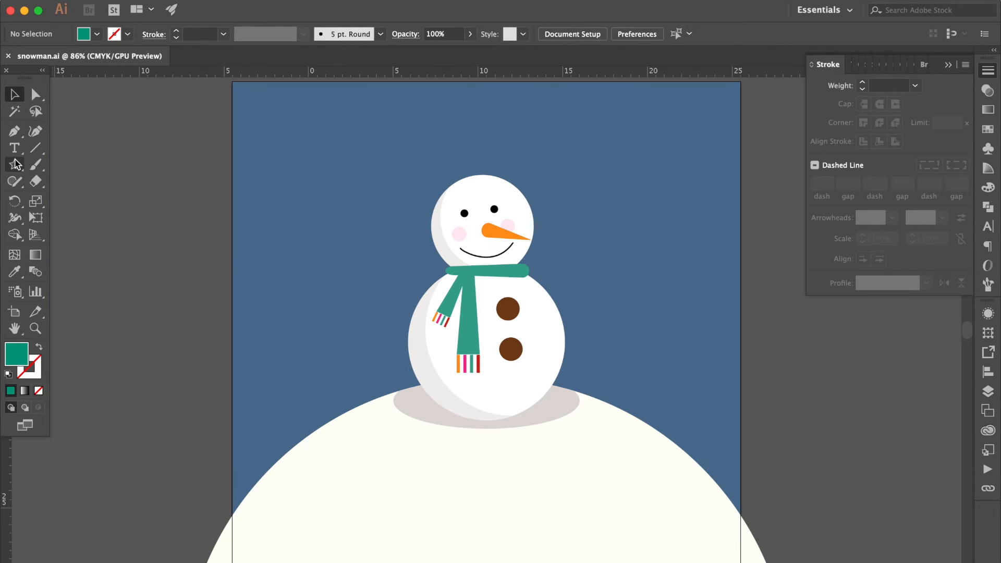
# Draw a rectangle about 3.8 × 0.59 cm beside the snowman's head and fill it with white
pyautogui.click(15, 164)
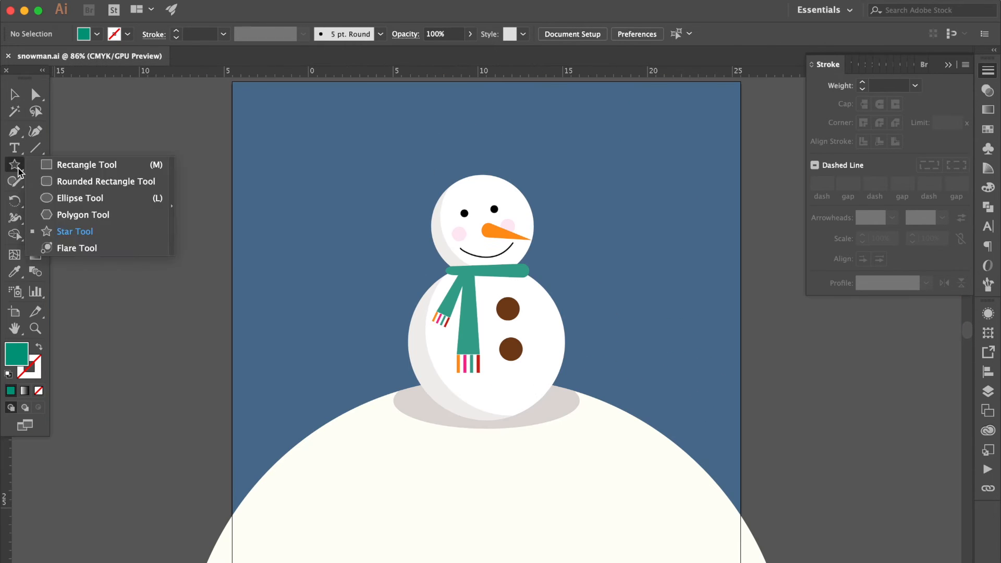
pyautogui.click(79, 165)
pyautogui.scroll(3, 259, 198)
pyautogui.moveTo(342, 219); pyautogui.dragTo(431, 232)
pyautogui.scroll(3, 429, 232)
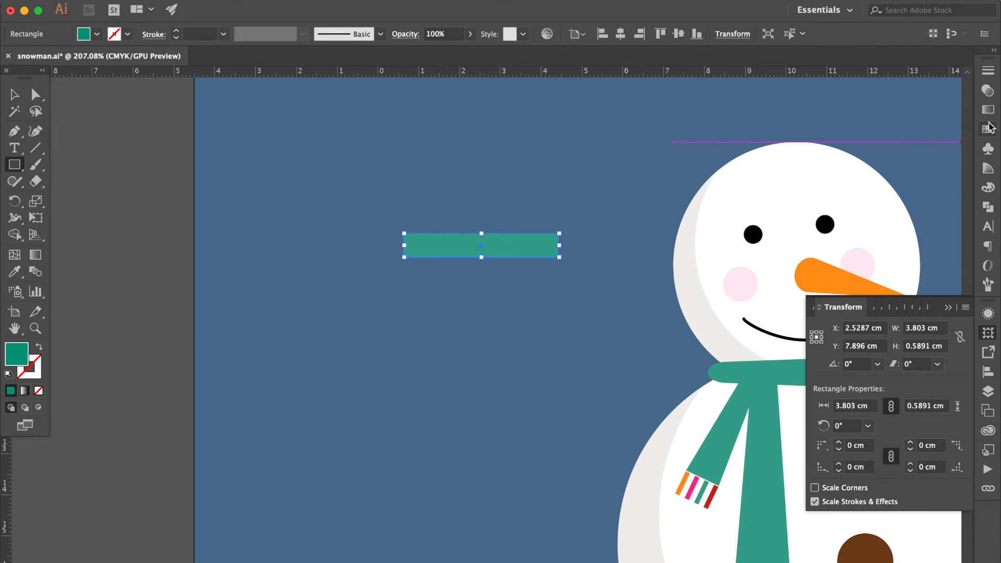
pyautogui.click(985, 129)
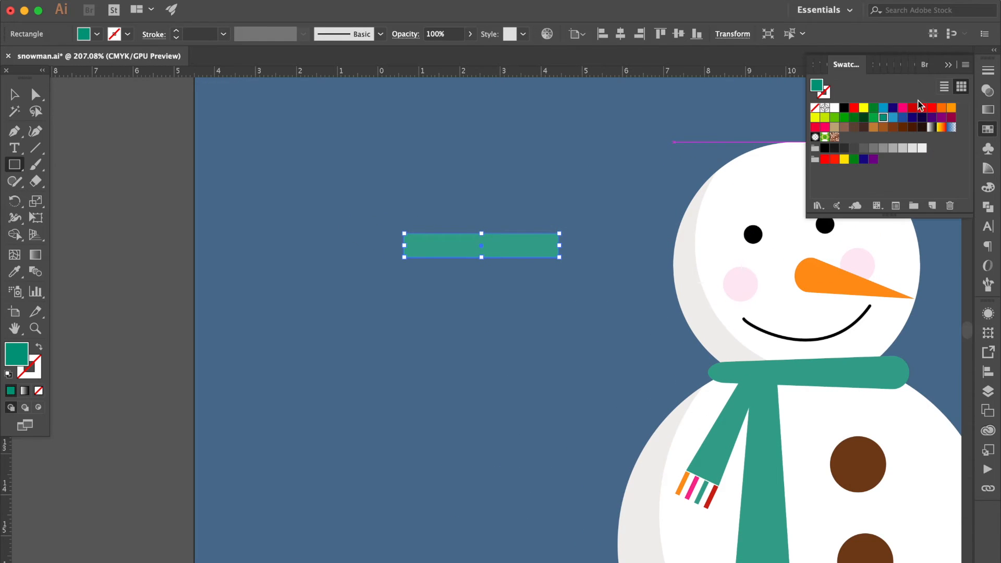
pyautogui.click(826, 108)
pyautogui.click(834, 108)
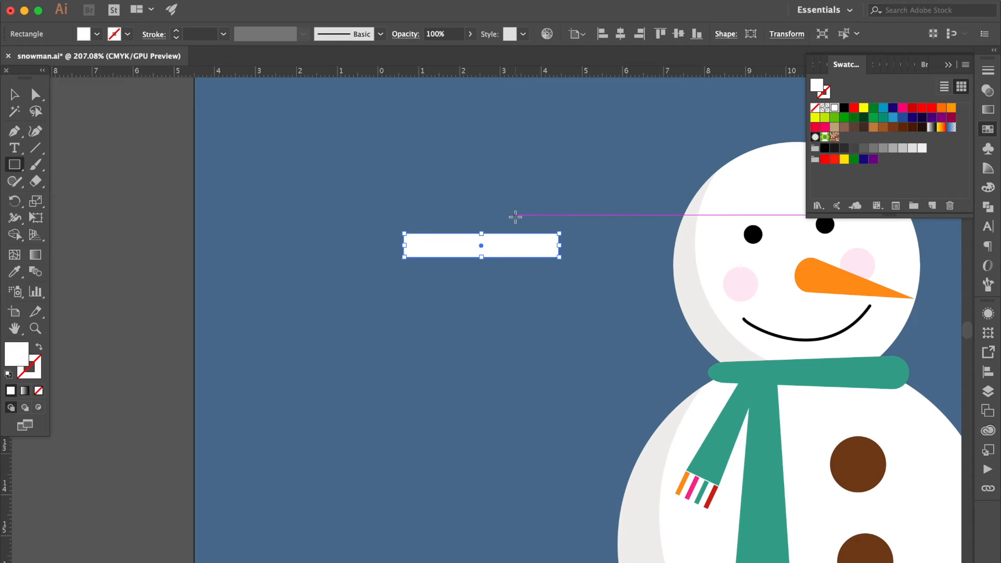
# Round the white rectangle's corners fully so its ends form semicircles for the hat brim
pyautogui.scroll(4, 515, 217)
pyautogui.scroll(3, 515, 217)
pyautogui.hscroll(3, 515, 216)
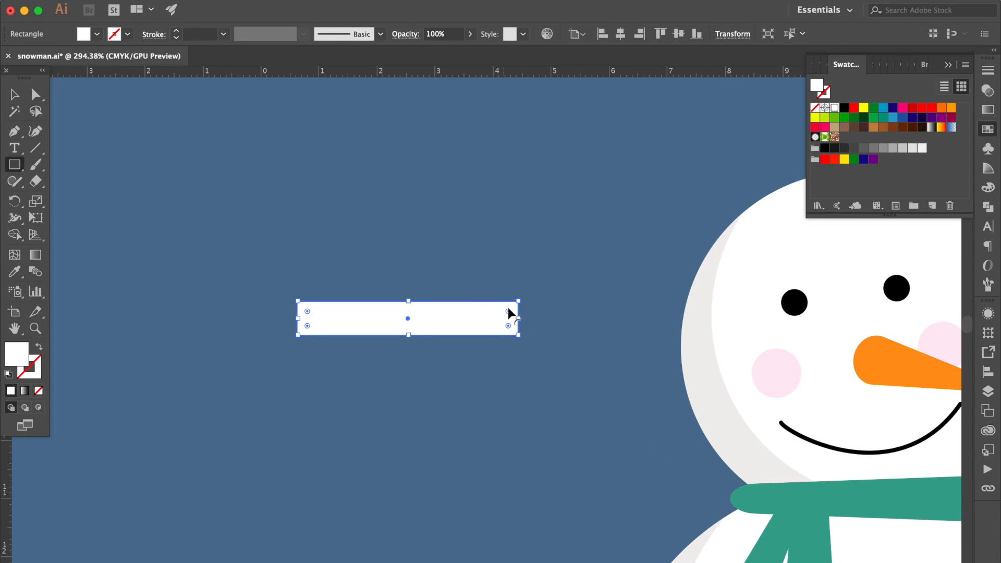
pyautogui.moveTo(507, 310); pyautogui.dragTo(396, 373)
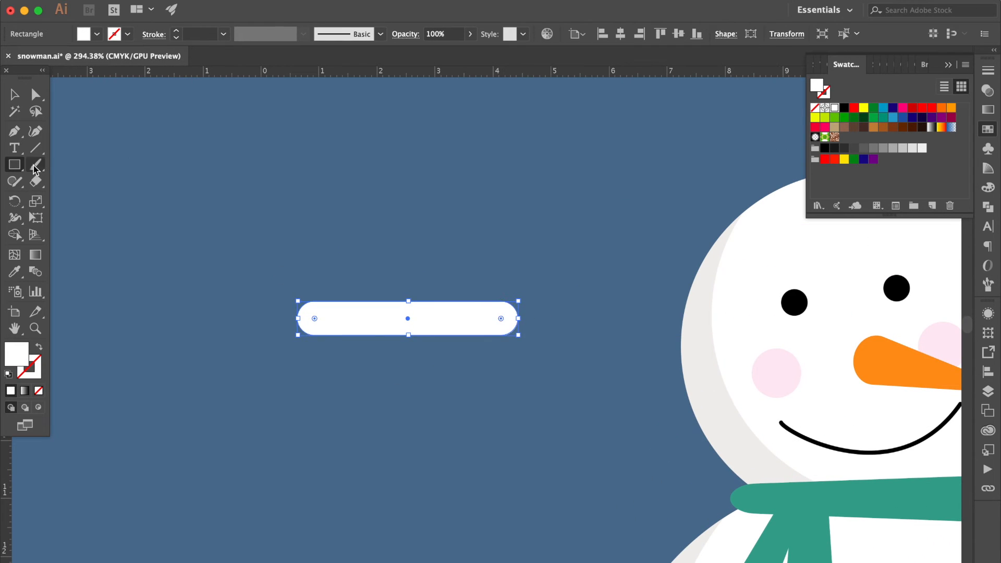
# Create a 3-sided polygon with a 1.7639 cm radius and place its base over the white brim
pyautogui.moveTo(14, 165); pyautogui.dragTo(72, 215)
pyautogui.click(241, 203)
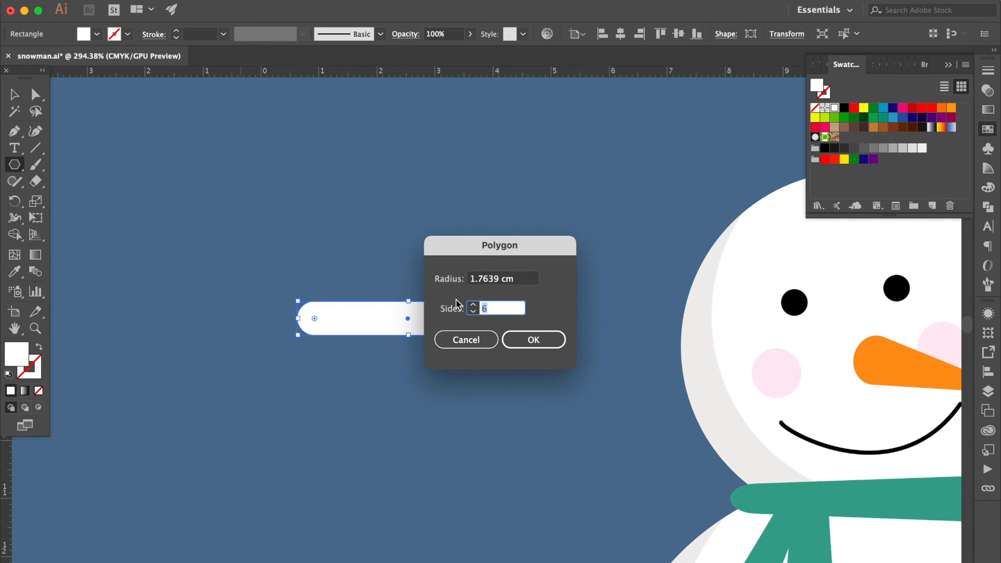
pyautogui.write('3')
pyautogui.press('Return')
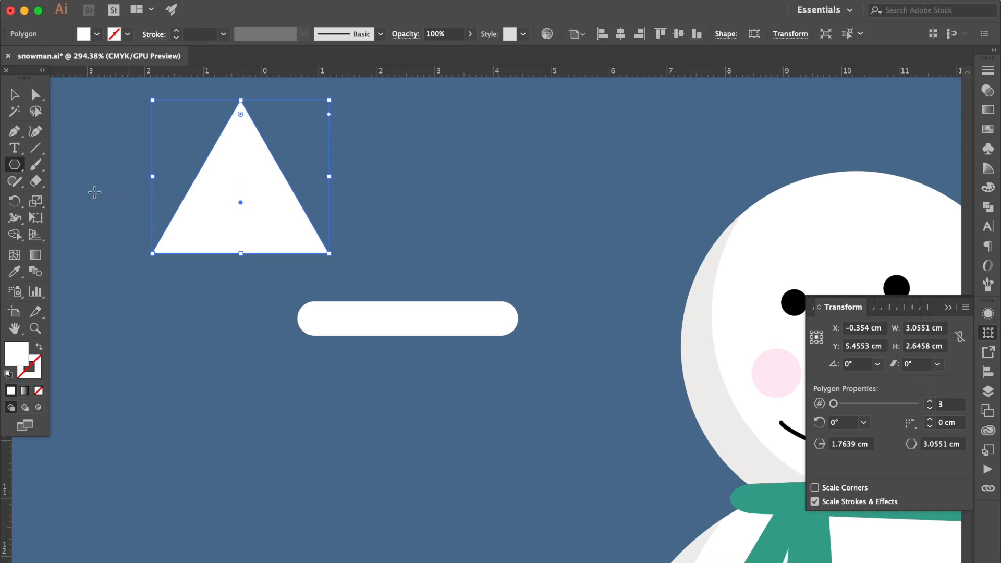
pyautogui.click(19, 98)
pyautogui.moveTo(233, 155); pyautogui.dragTo(397, 217)
# Fill the triangle with bright red and arrange it behind the white brim
pyautogui.click(987, 131)
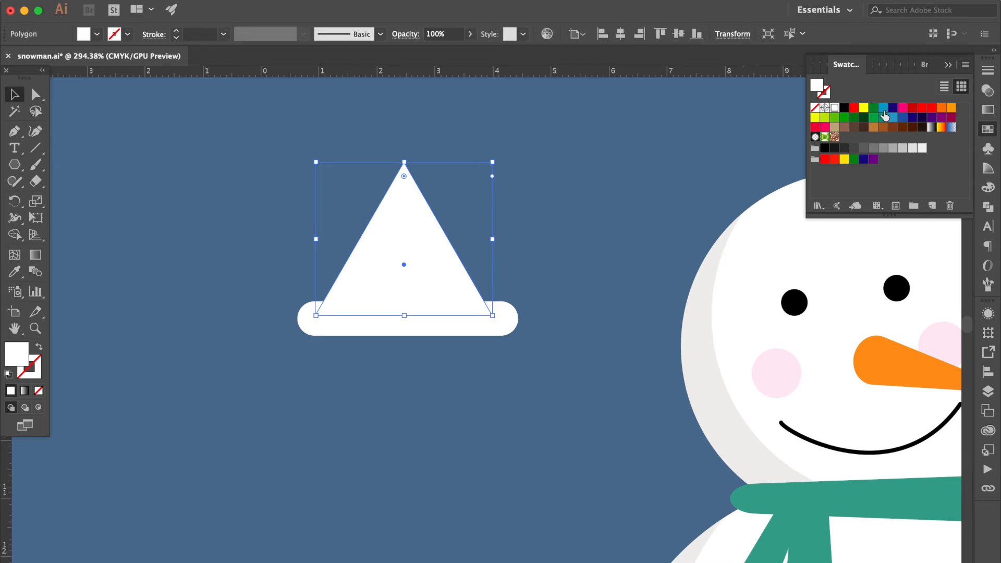
pyautogui.click(855, 109)
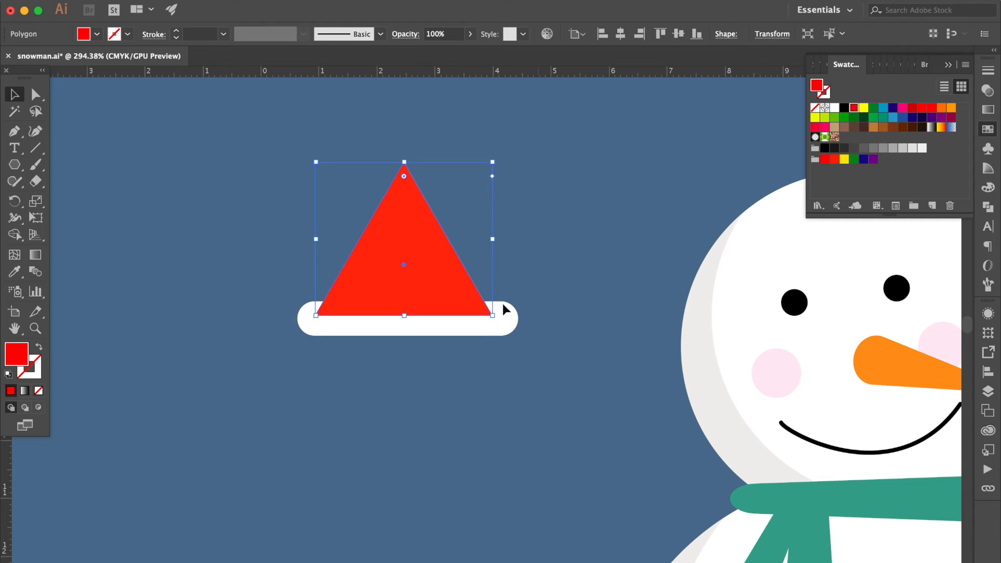
pyautogui.click(487, 329)
pyautogui.click(494, 246)
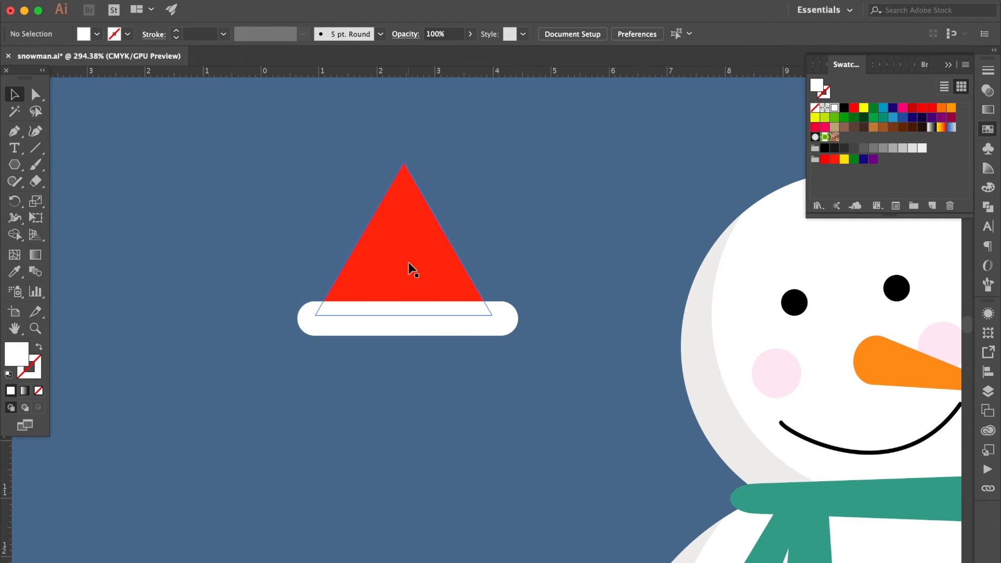
# Widen the red triangle slightly on both sides so its base nearly spans the brim
pyautogui.click(408, 262)
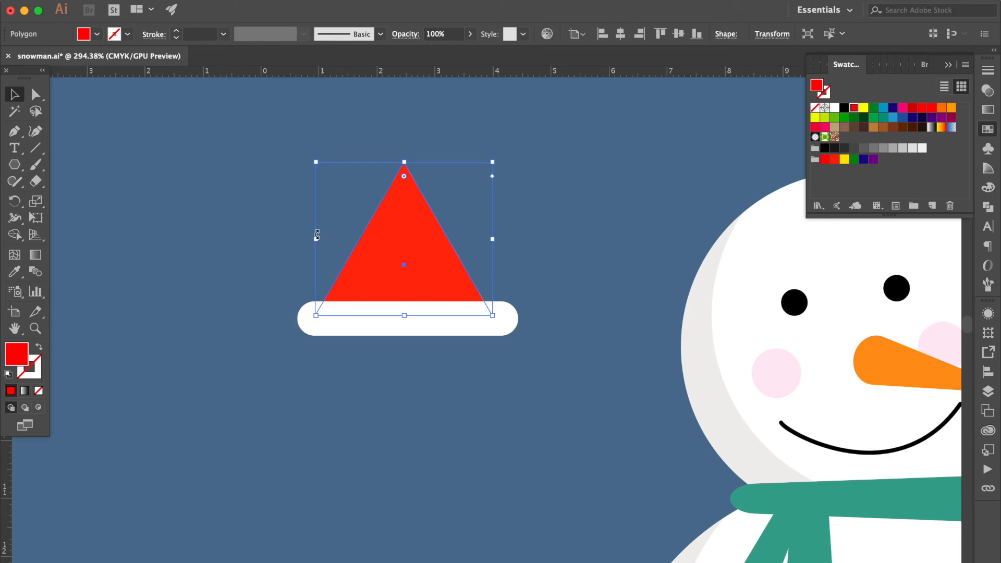
pyautogui.moveTo(316, 241); pyautogui.dragTo(310, 242)
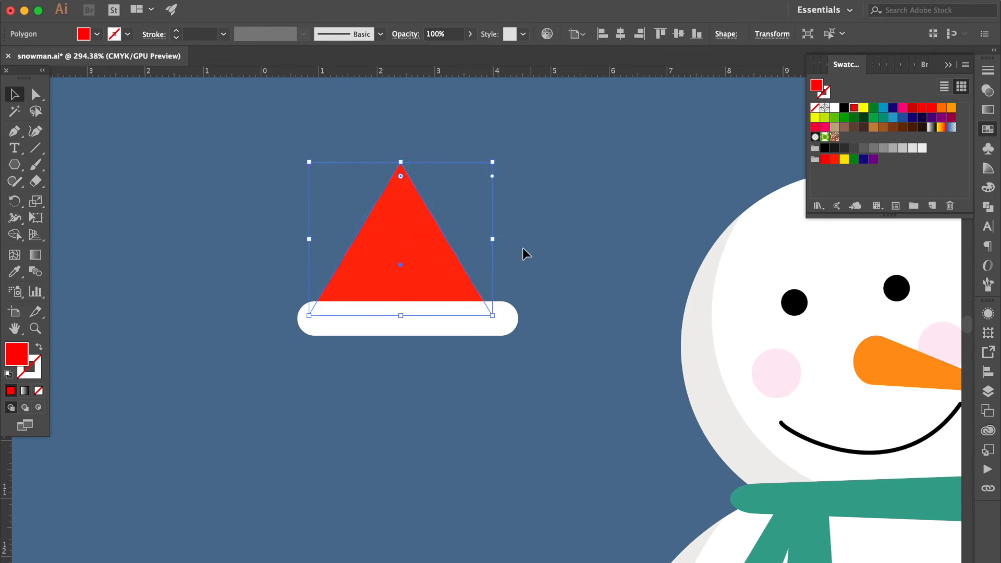
pyautogui.moveTo(494, 239); pyautogui.dragTo(505, 241)
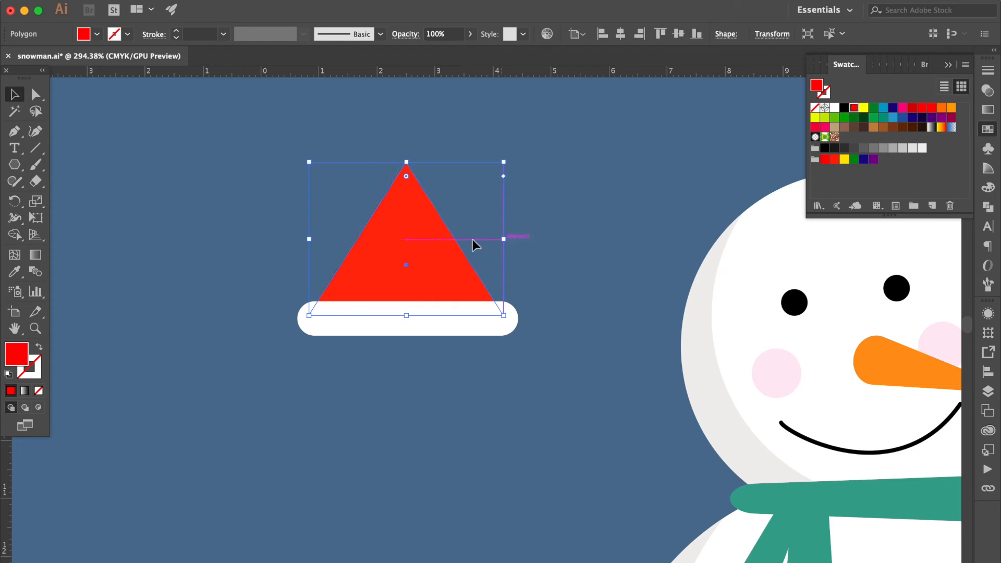
# Draw a small circle over the triangle's tip and fill it with white as a pom-pom
pyautogui.moveTo(14, 165); pyautogui.dragTo(78, 198)
pyautogui.moveTo(394, 149); pyautogui.dragTo(424, 178)
pyautogui.click(988, 129)
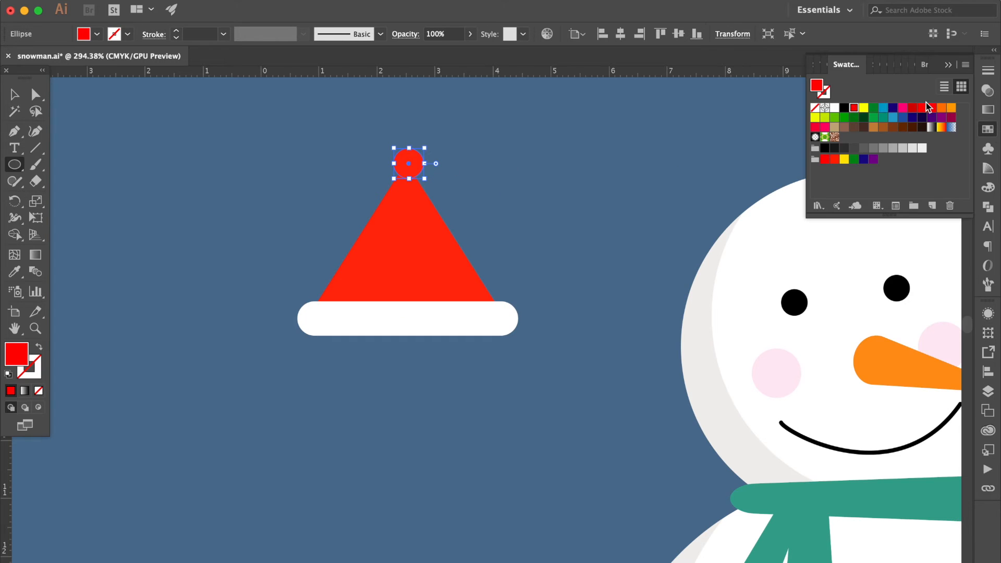
pyautogui.click(833, 108)
# Align the pom-pom, red triangle and brim on their horizontal centers and group them as a hat
pyautogui.click(14, 94)
pyautogui.moveTo(256, 115); pyautogui.dragTo(480, 341)
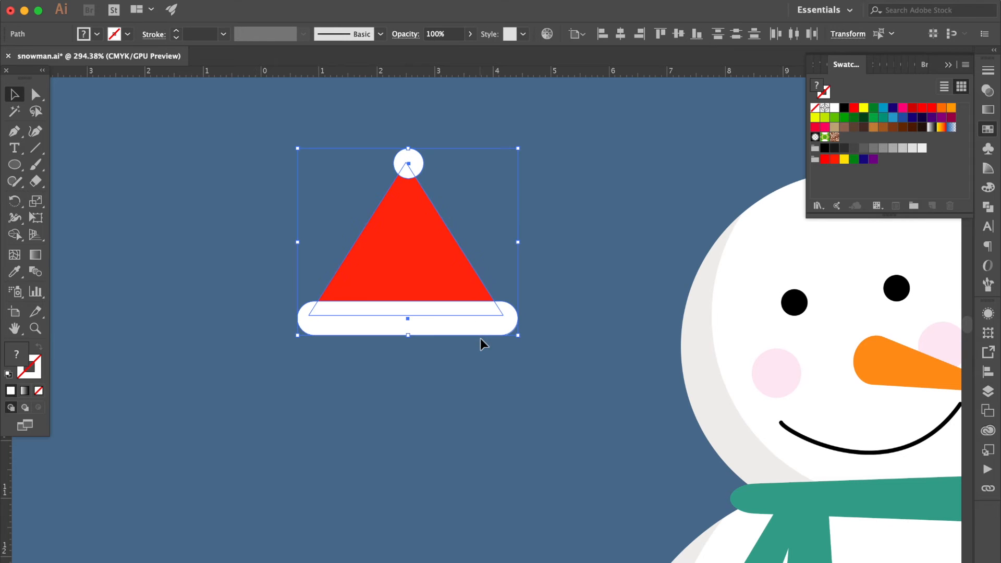
pyautogui.click(984, 371)
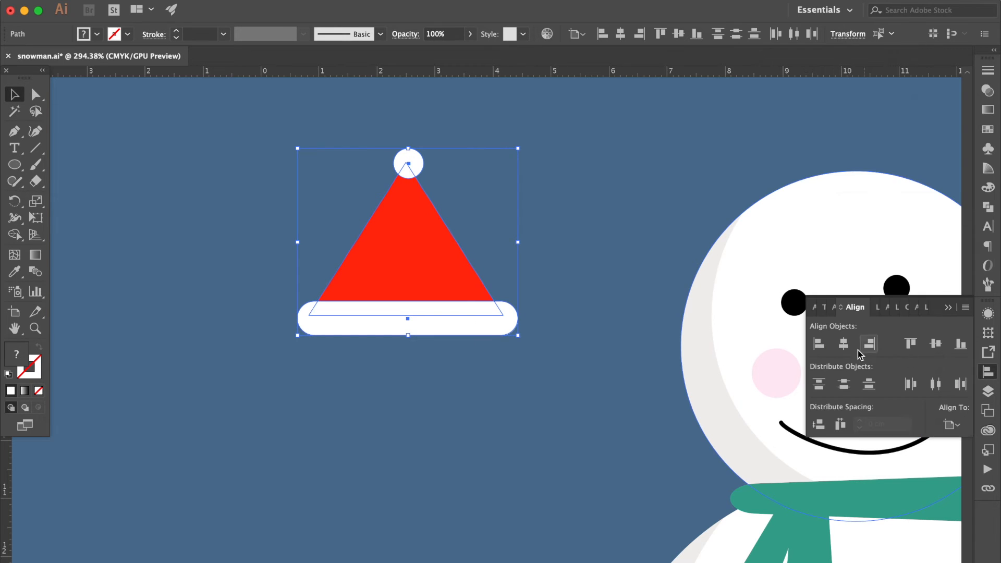
pyautogui.click(843, 343)
pyautogui.moveTo(875, 218); pyautogui.dragTo(523, 207)
pyautogui.click(646, 214)
pyautogui.press('super+minus')
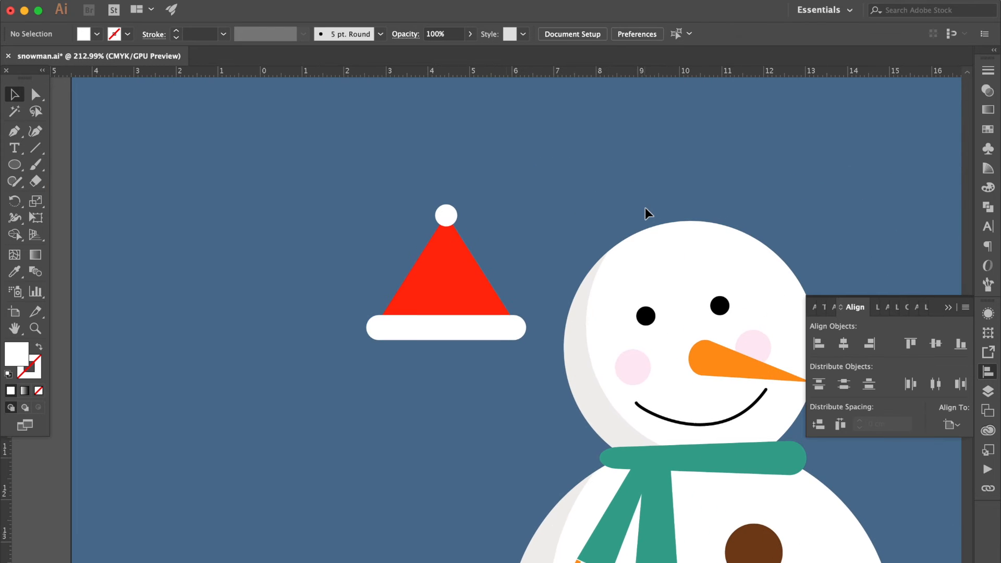
# Move the hat group onto the top of the snowman's head
pyautogui.click(438, 328)
pyautogui.moveTo(489, 271); pyautogui.dragTo(667, 191)
pyautogui.hscroll(4, 667, 191)
pyautogui.scroll(2, 667, 191)
pyautogui.scroll(3, 667, 192)
pyautogui.hscroll(-2, 667, 192)
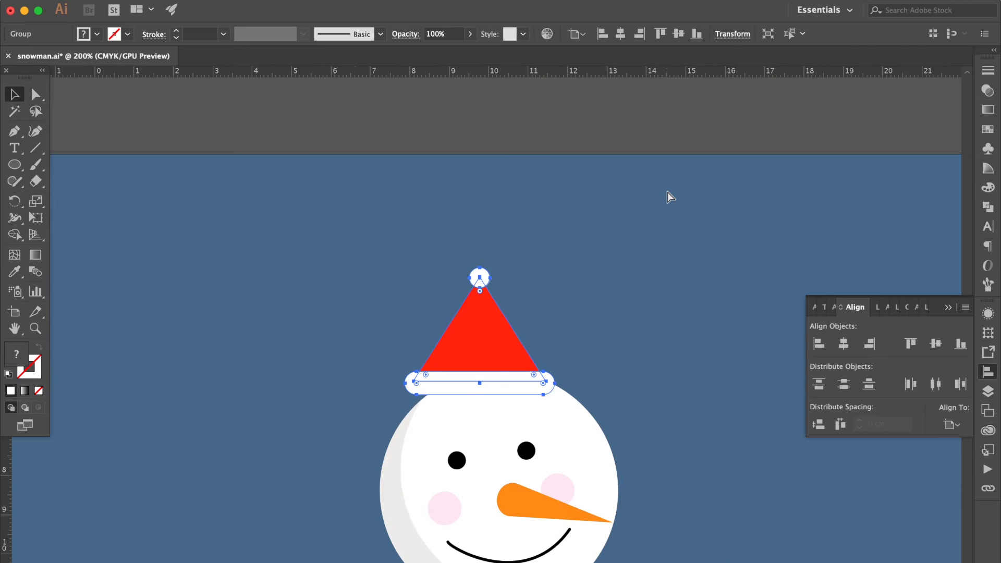
pyautogui.scroll(-5, 549, 333)
pyautogui.press('super+minus')
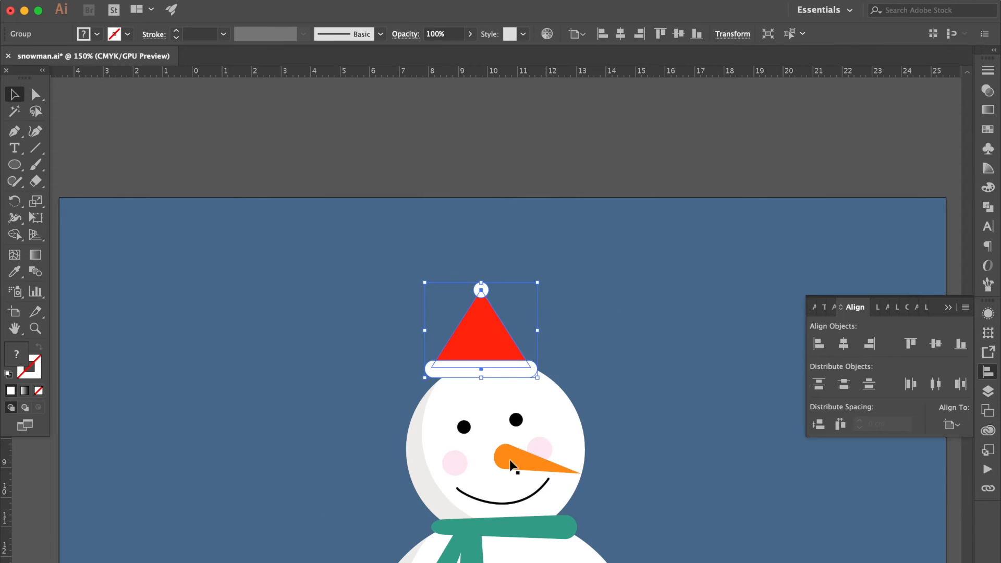
# Rotate the hat about 8° counterclockwise and shift it slightly left to follow the curve of the head
pyautogui.scroll(-4, 527, 402)
pyautogui.hscroll(2, 527, 402)
pyautogui.moveTo(495, 199)
pyautogui.mouseDown()
pyautogui.moveTo(494, 189)
pyautogui.moveTo(483, 203)
pyautogui.mouseUp()
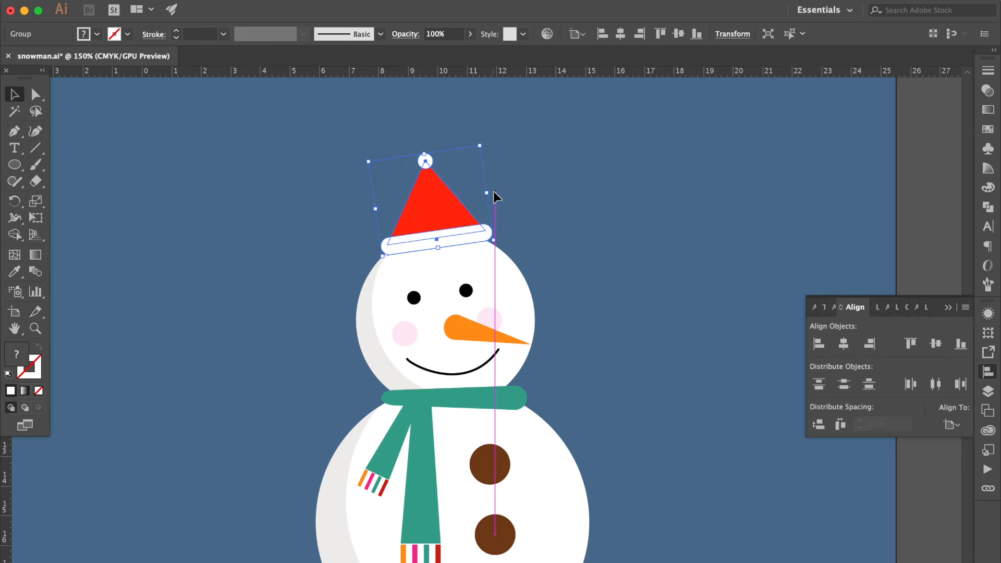
pyautogui.click(573, 198)
pyautogui.moveTo(441, 210); pyautogui.dragTo(424, 211)
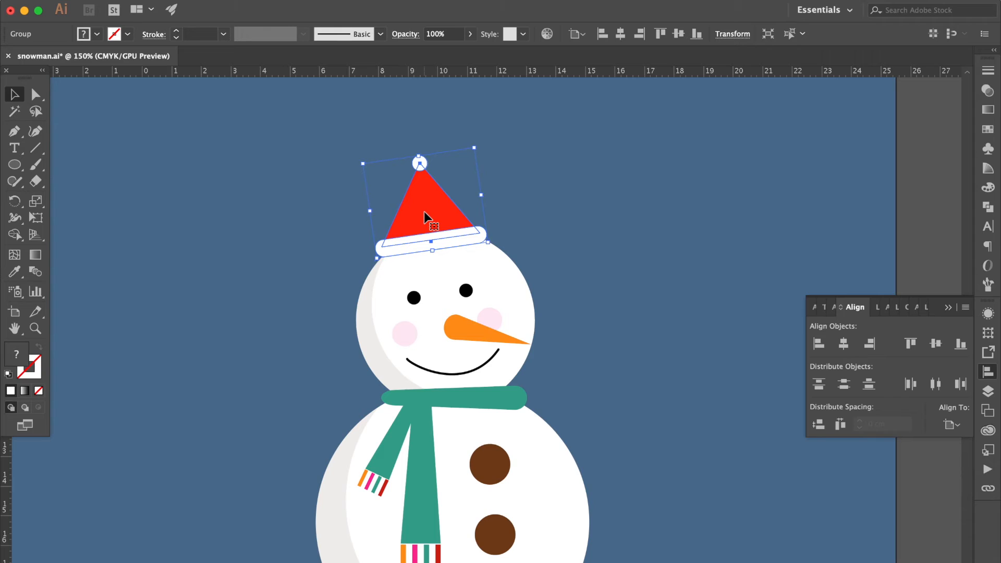
pyautogui.click(521, 211)
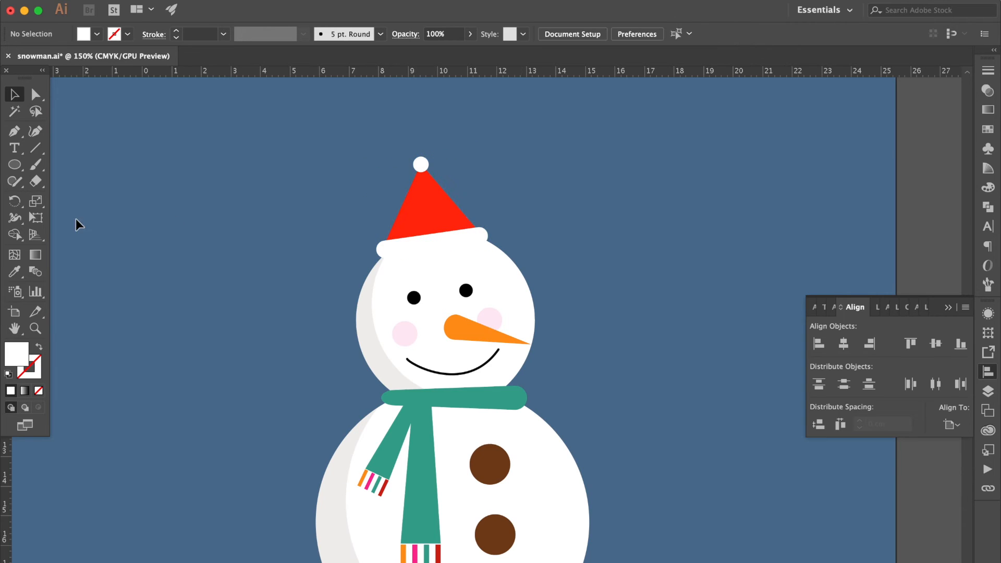
# Draw an ellipse about 2.92 × 0.49 cm just below the brim and give it the ground shadow's fill color
pyautogui.click(15, 165)
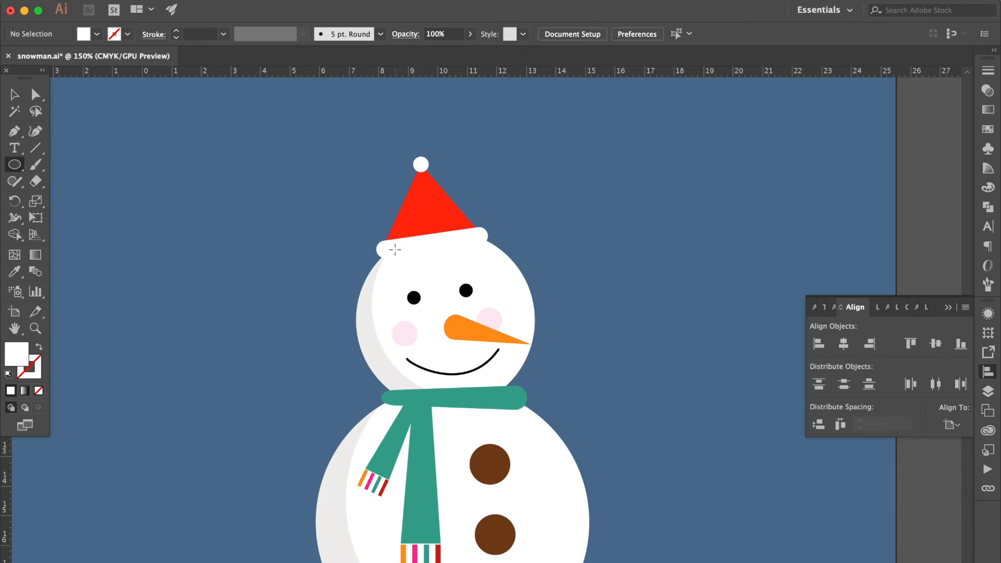
pyautogui.moveTo(389, 248); pyautogui.dragTo(474, 262)
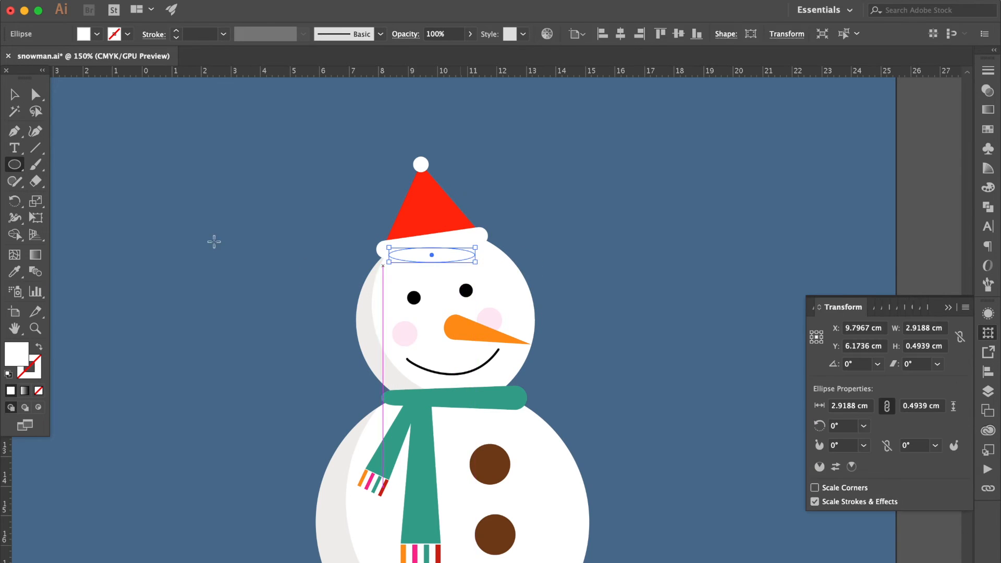
pyautogui.click(15, 271)
pyautogui.scroll(-7, 137, 319)
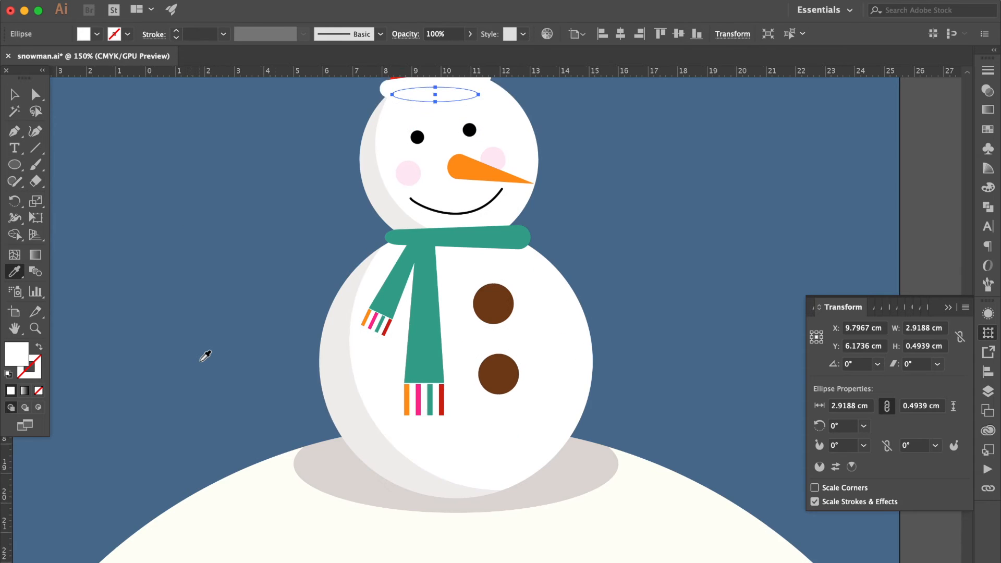
pyautogui.click(354, 439)
pyautogui.scroll(6, 316, 316)
pyautogui.hscroll(1, 315, 316)
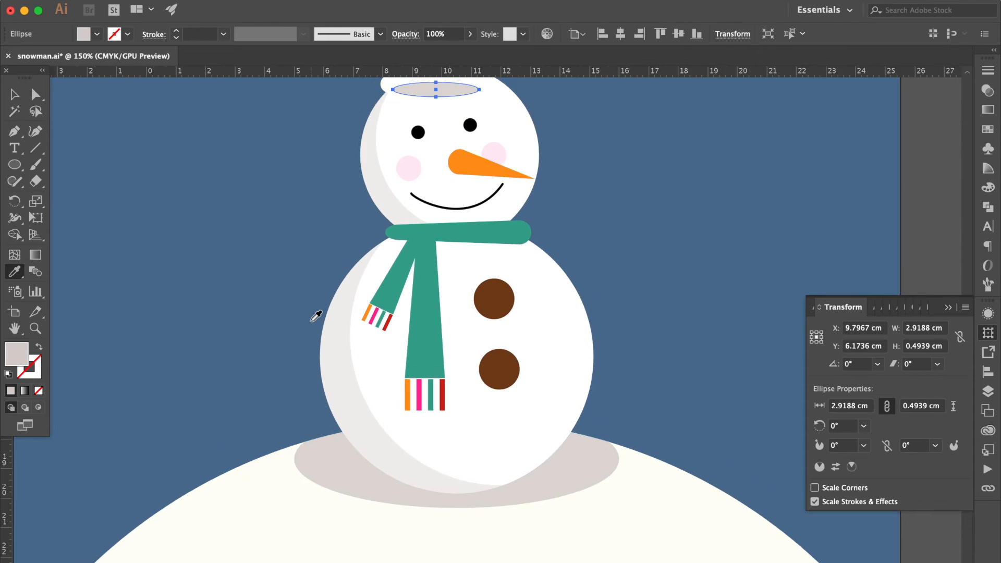
# Bring the hat group in front of the shadow ellipse
pyautogui.press('v')
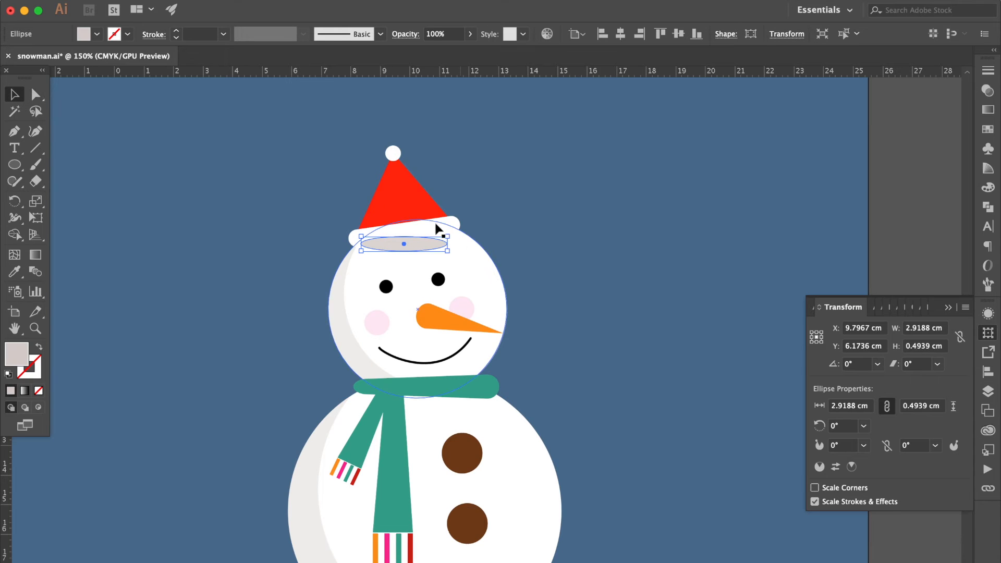
pyautogui.click(403, 208)
pyautogui.scroll(3, 452, 217)
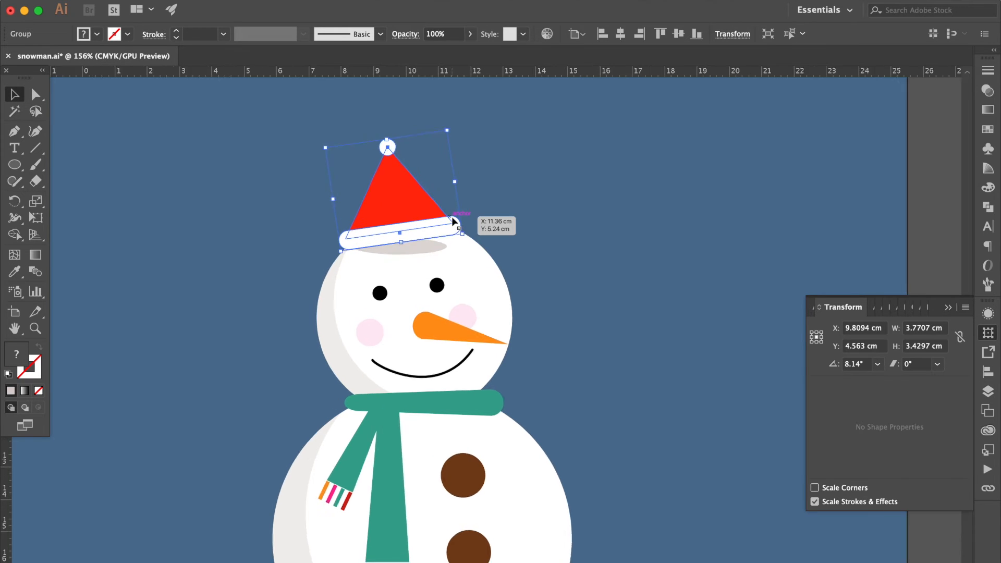
# Rotate the shadow ellipse to 8.14° and nudge it up until only its lower edge shows under the brim
pyautogui.click(409, 275)
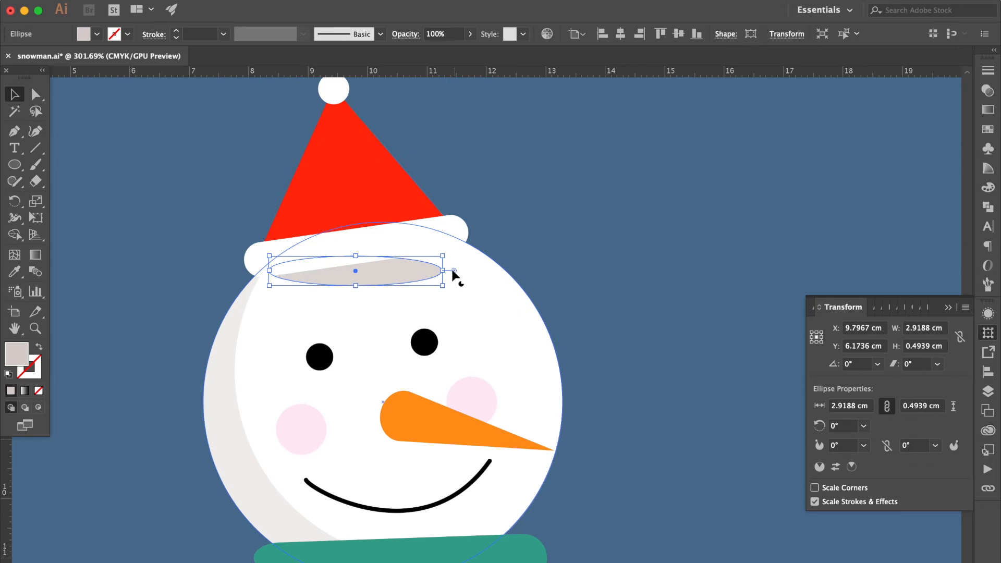
pyautogui.moveTo(448, 270); pyautogui.dragTo(397, 256)
pyautogui.press('Up')
pyautogui.press('Up')
pyautogui.press('Up')
pyautogui.press('Up')
pyautogui.press('Right')
pyautogui.press('Right')
pyautogui.press('Up')
pyautogui.press('Left')
pyautogui.press('Down')
pyautogui.press('Left')
# Stretch the shadow ellipse at both ends to a width of about 3.54 cm
pyautogui.moveTo(446, 243); pyautogui.dragTo(457, 242)
pyautogui.moveTo(268, 263); pyautogui.dragTo(241, 270)
pyautogui.scroll(1, 526, 224)
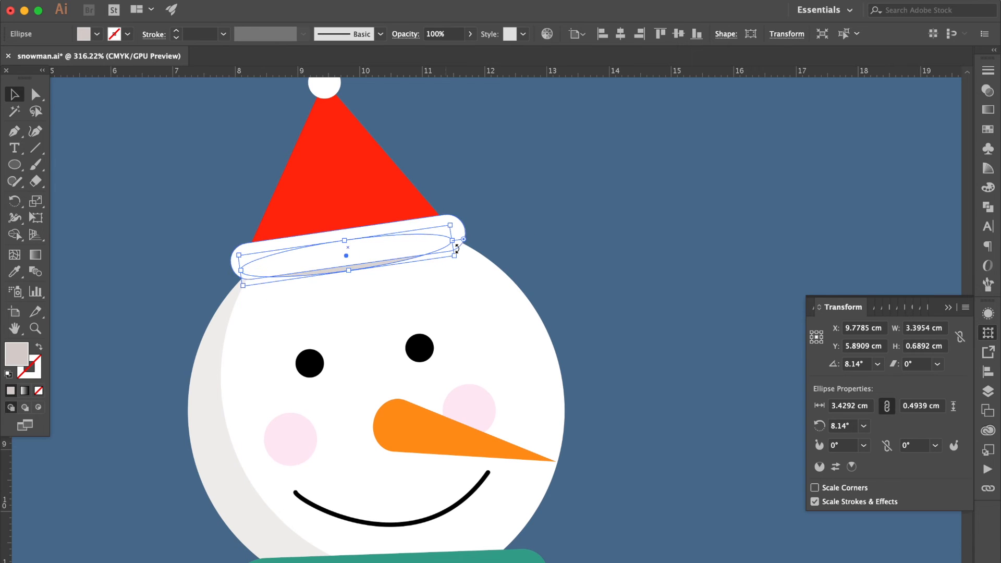
pyautogui.moveTo(454, 242); pyautogui.dragTo(461, 240)
# Select the hat together with its shadow, shift them slightly left and tilt them to about 10.11°
pyautogui.scroll(-5, 477, 208)
pyautogui.hscroll(-3, 479, 173)
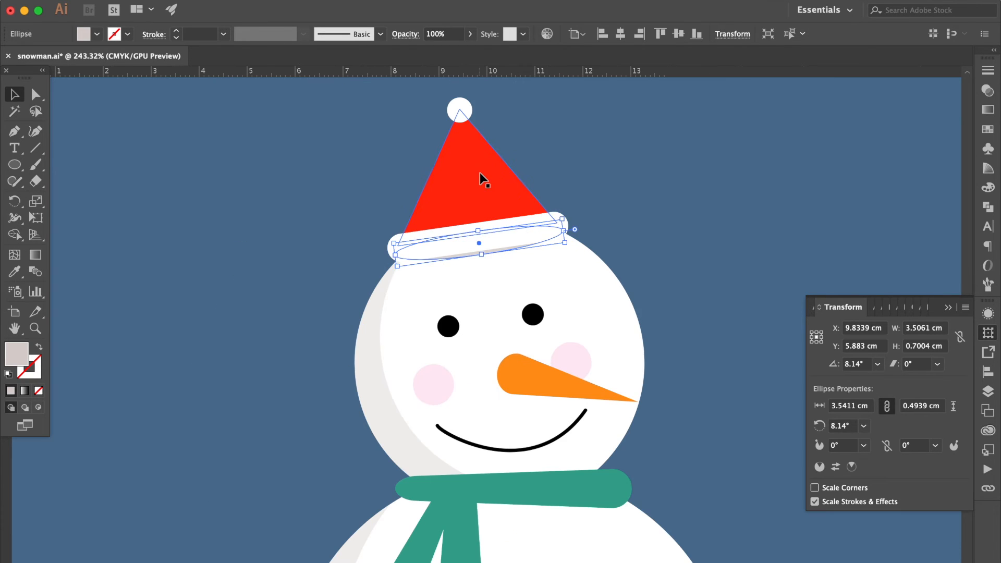
pyautogui.keyDown('shift'); pyautogui.click(480, 173); pyautogui.keyUp('shift')
pyautogui.moveTo(490, 179); pyautogui.dragTo(478, 182)
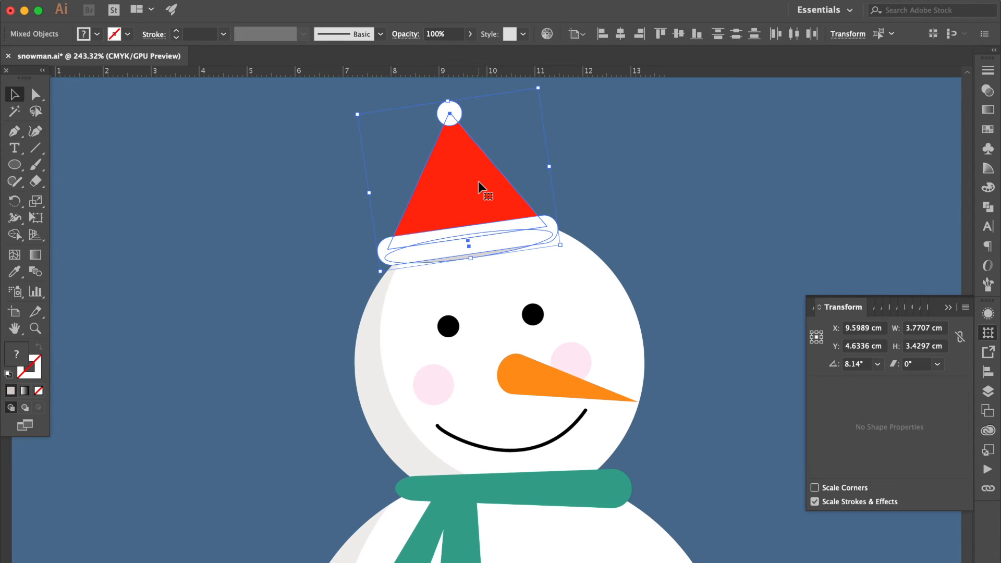
pyautogui.moveTo(558, 163); pyautogui.dragTo(558, 159)
# Deselect the hat and its shadow and save the file
pyautogui.scroll(-5, 557, 159)
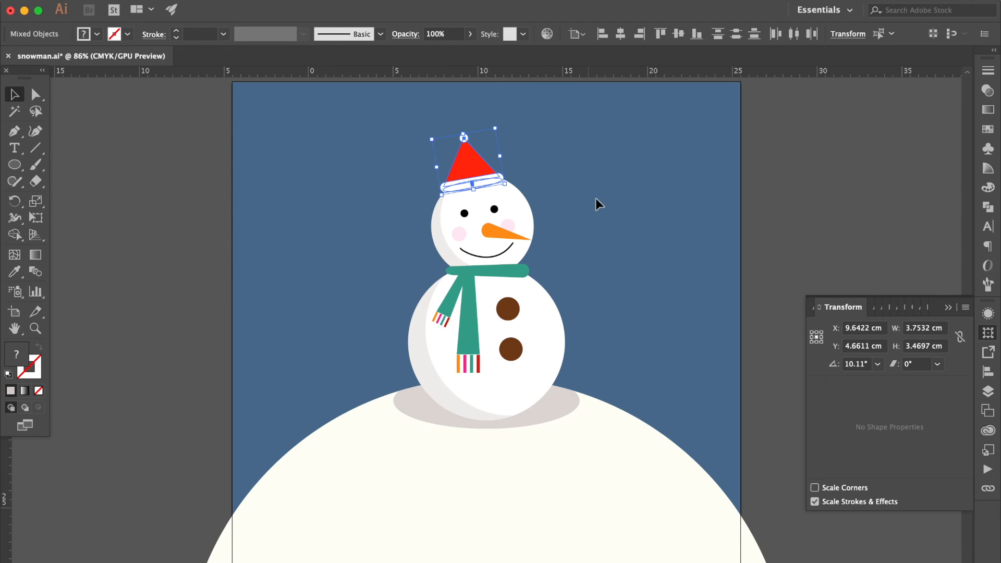
pyautogui.click(596, 202)
pyautogui.scroll(3, 404, 252)
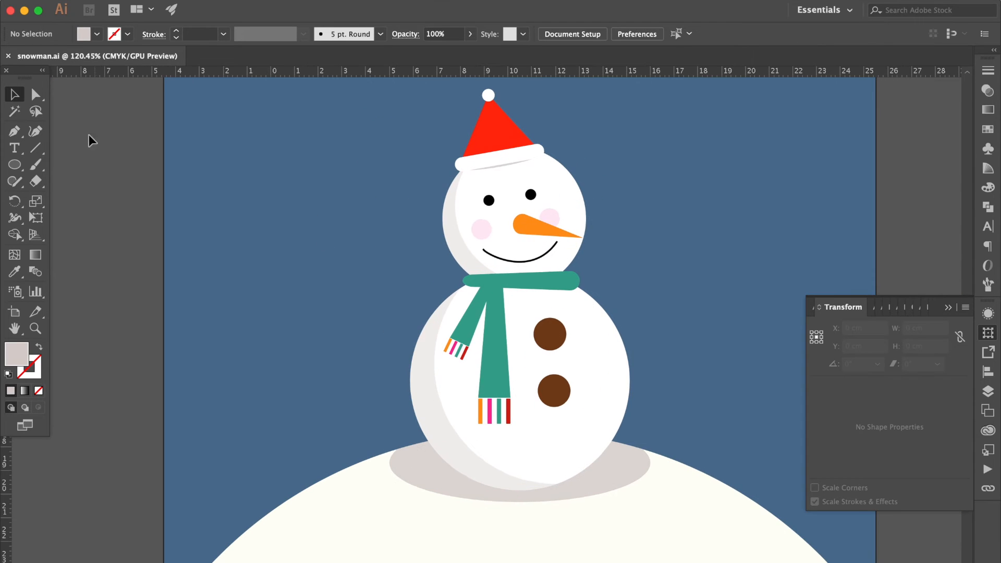
# Draw three mitten rectangles beside the snowman: a 3.31 × 0.76 cm cuff, a 2.31 × 2.63 cm palm above it and a 0.85 × 1.74 cm thumb
pyautogui.click(14, 166)
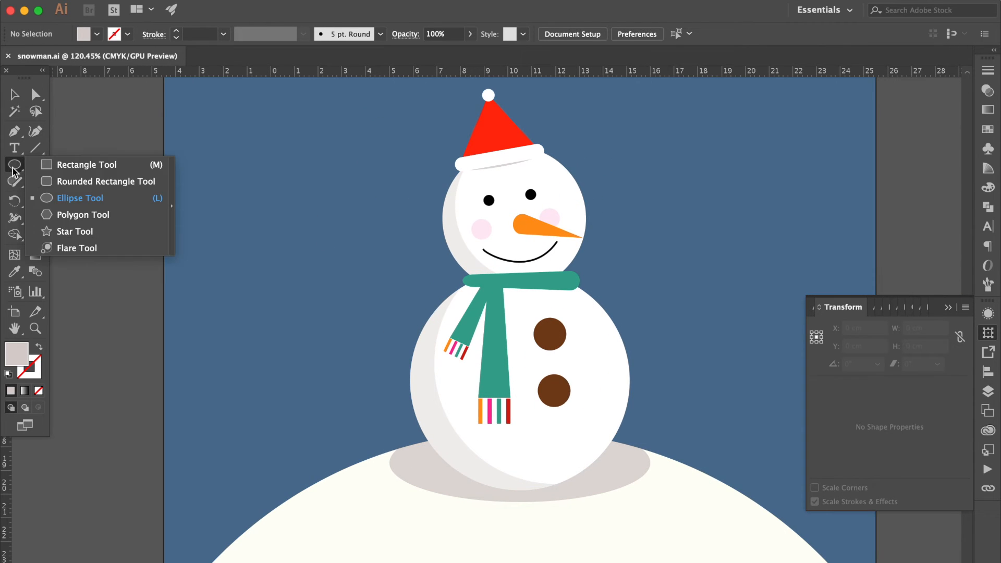
pyautogui.click(83, 166)
pyautogui.moveTo(260, 277); pyautogui.dragTo(339, 295)
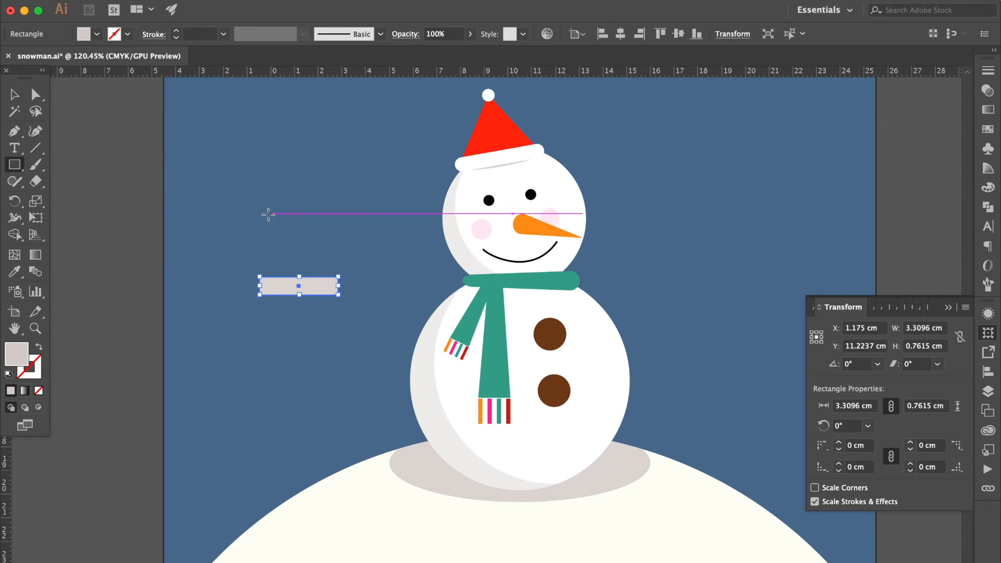
pyautogui.moveTo(261, 218); pyautogui.dragTo(314, 280)
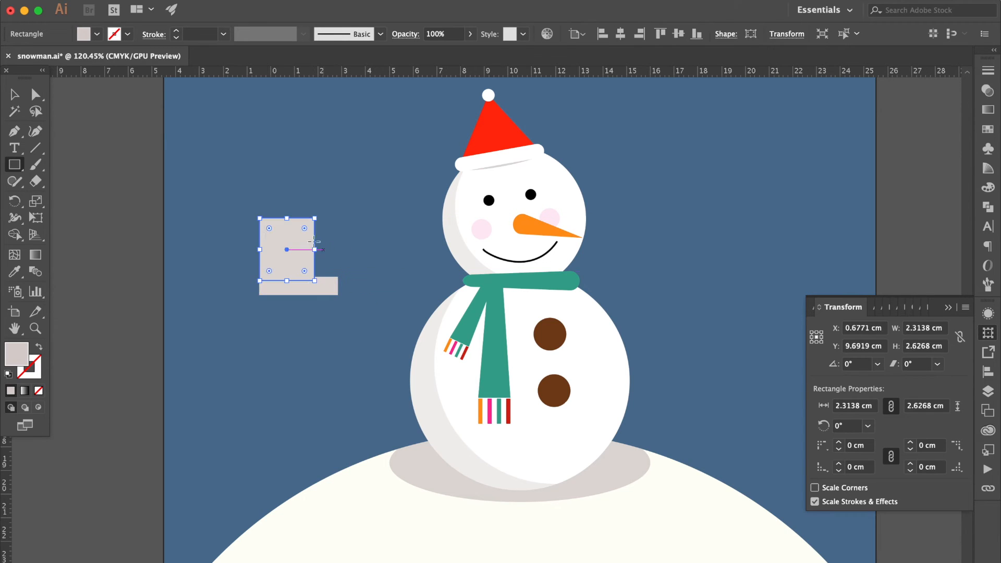
pyautogui.moveTo(314, 240); pyautogui.dragTo(335, 280)
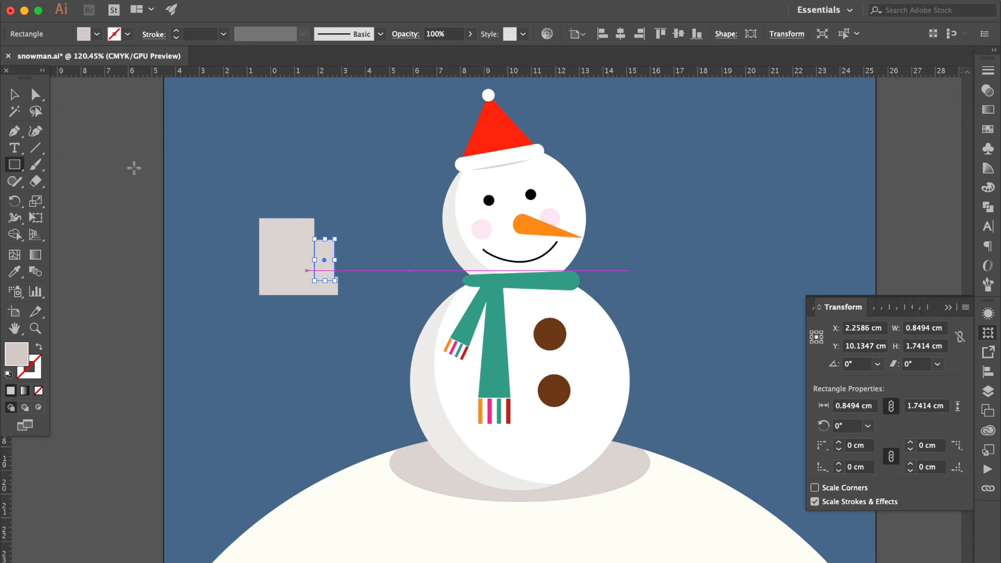
# Fill the cuff rectangle with white and round its corners fully into a pill shape
pyautogui.press('v')
pyautogui.click(323, 291)
pyautogui.click(987, 131)
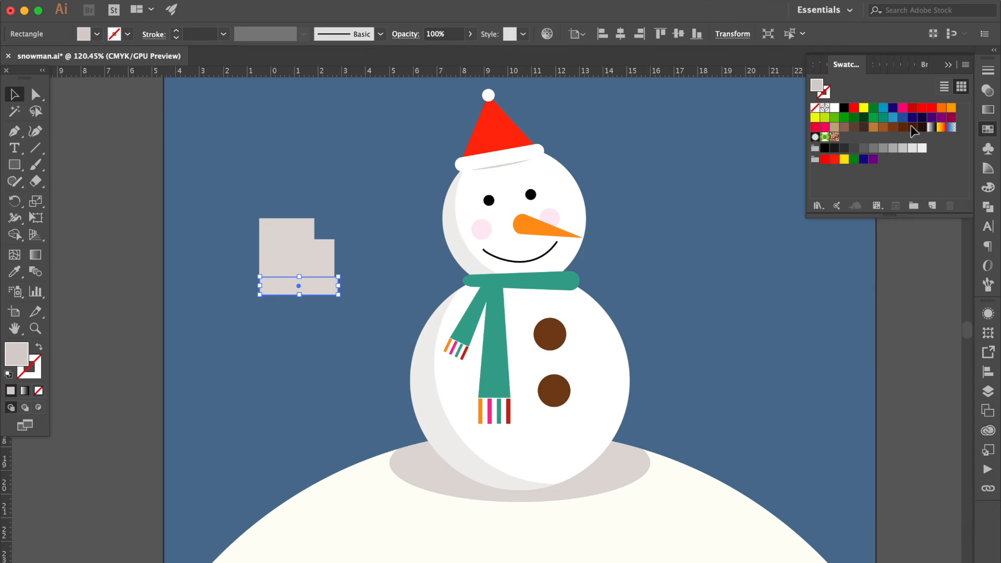
pyautogui.click(834, 108)
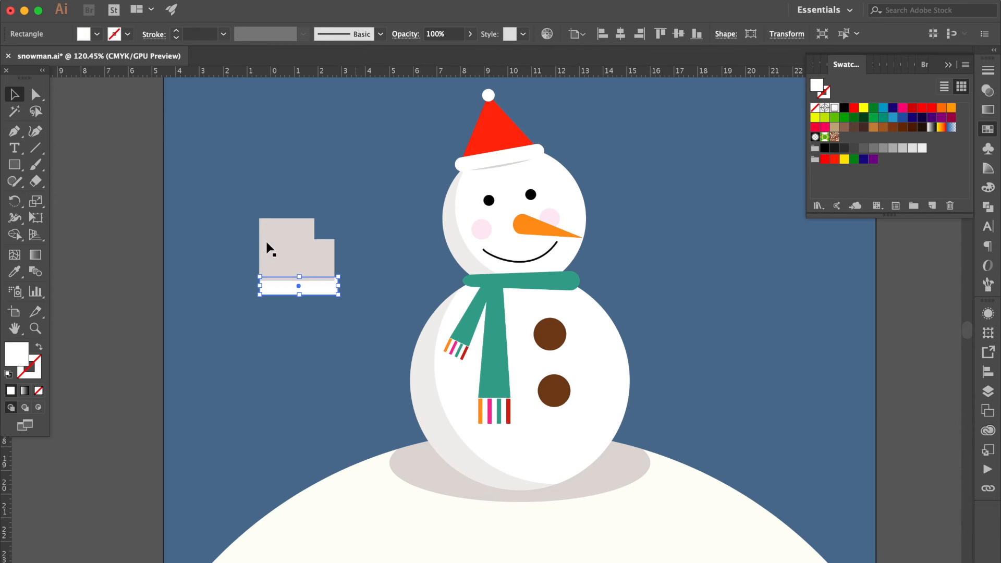
pyautogui.scroll(4, 261, 242)
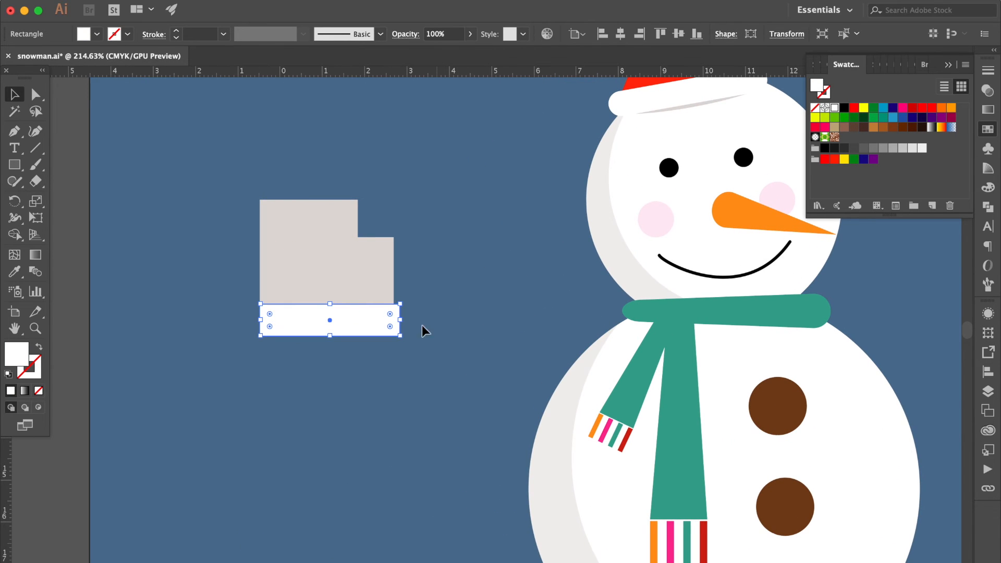
pyautogui.moveTo(389, 314); pyautogui.dragTo(267, 396)
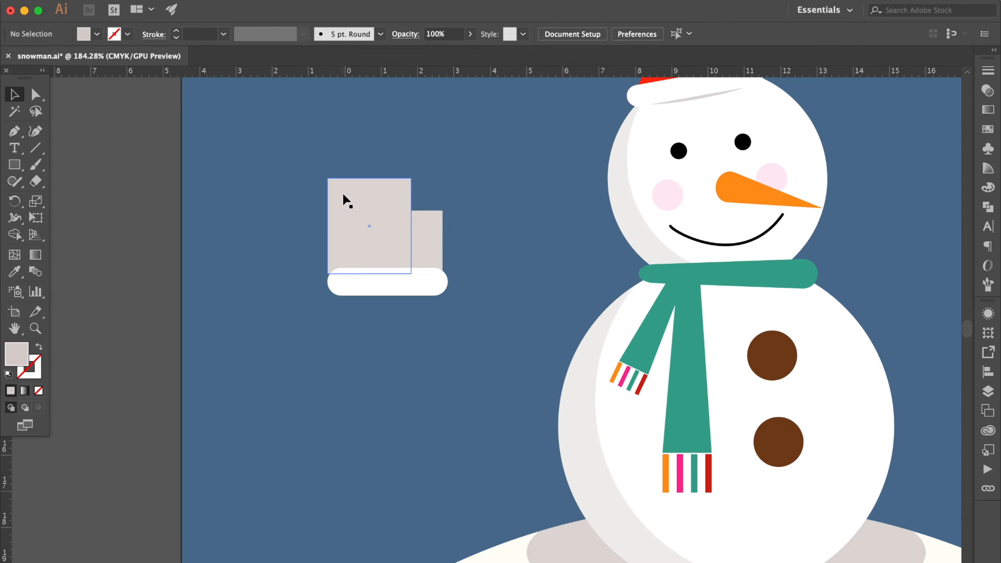
# Round the upper corners of the palm and thumb rectangles fully into domed tops
pyautogui.click(339, 193)
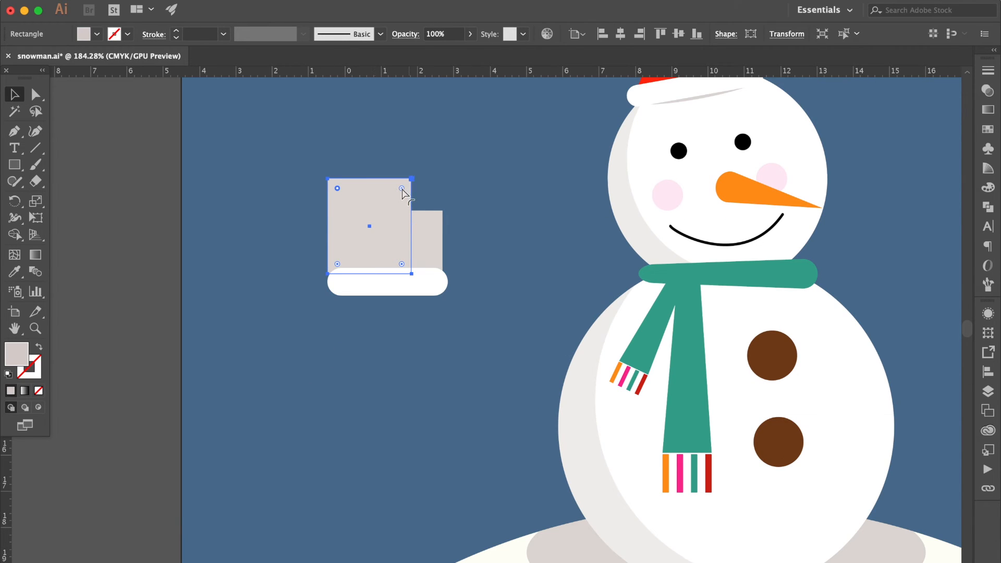
pyautogui.moveTo(402, 192); pyautogui.dragTo(346, 335)
pyautogui.click(424, 241)
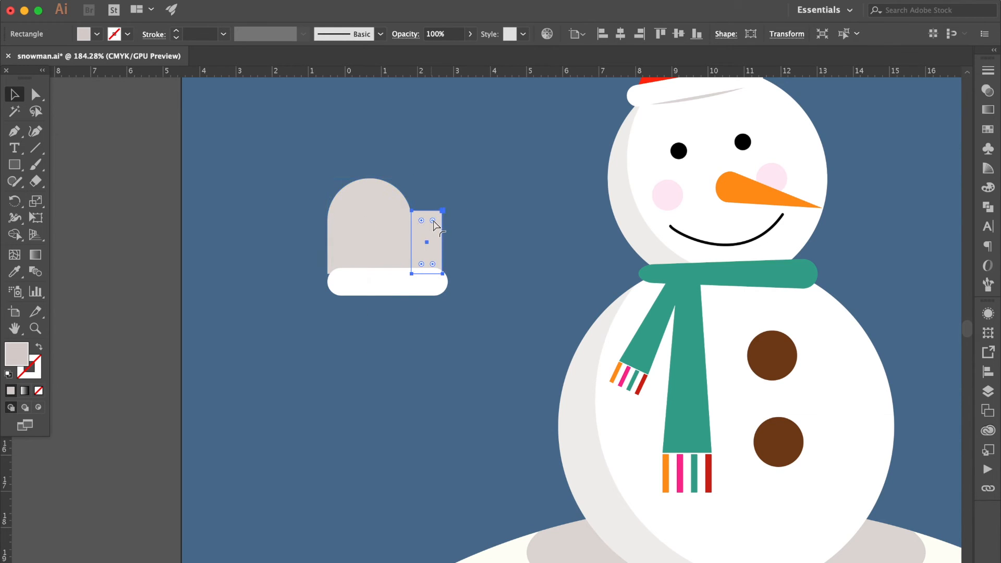
pyautogui.moveTo(423, 226); pyautogui.dragTo(429, 375)
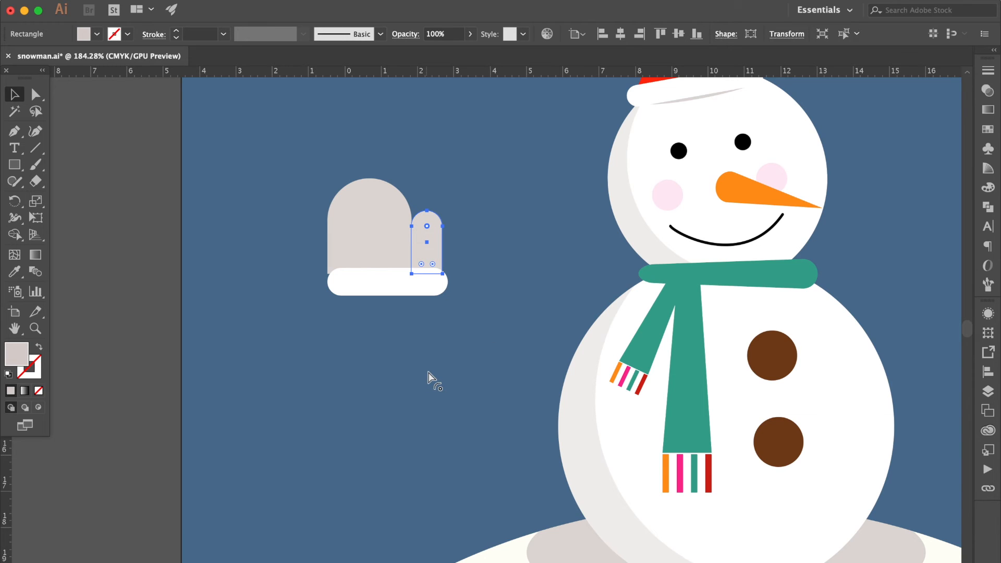
# Fill the palm and thumb with red and shrink them together slightly so they sit inside the cuff's width
pyautogui.keyDown('shift'); pyautogui.click(386, 244); pyautogui.keyUp('shift')
pyautogui.click(988, 129)
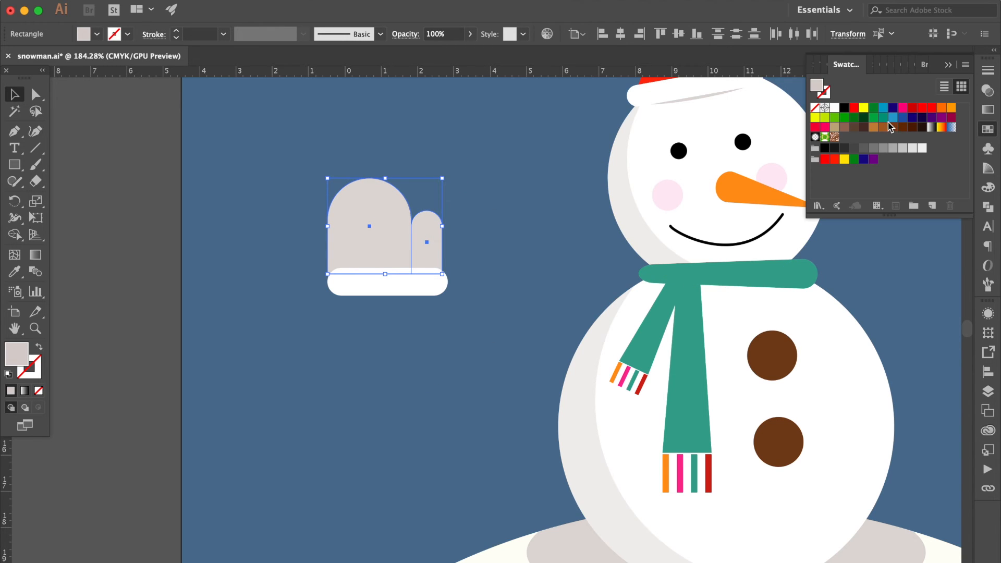
pyautogui.click(853, 108)
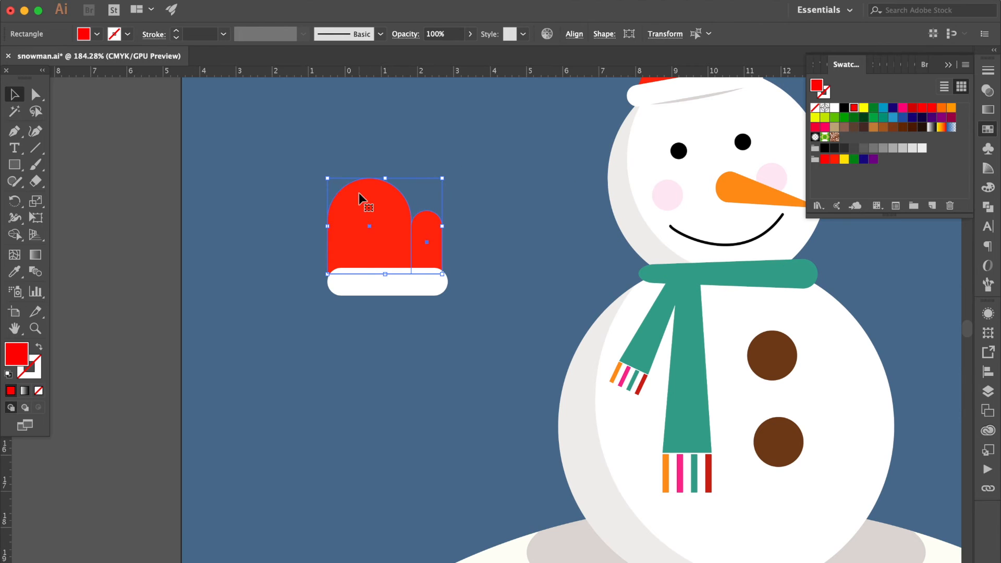
pyautogui.moveTo(327, 178); pyautogui.dragTo(335, 185)
pyautogui.click(461, 185)
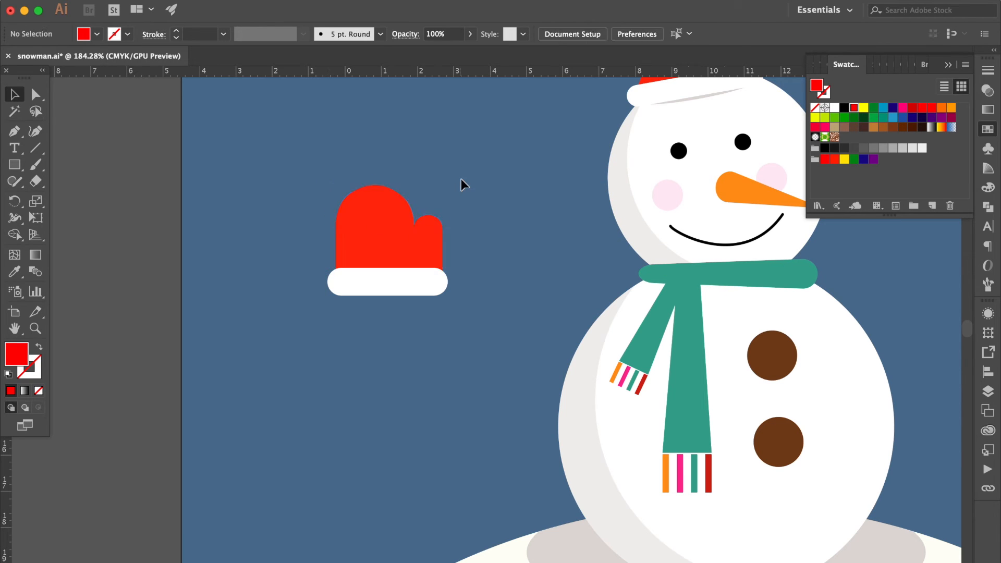
# Square off the thumb, narrow it slightly from its outer side and round its upper corners fully again
pyautogui.click(427, 221)
pyautogui.moveTo(442, 215); pyautogui.dragTo(437, 101)
pyautogui.scroll(3, 433, 246)
pyautogui.scroll(1, 435, 247)
pyautogui.moveTo(457, 251); pyautogui.dragTo(446, 252)
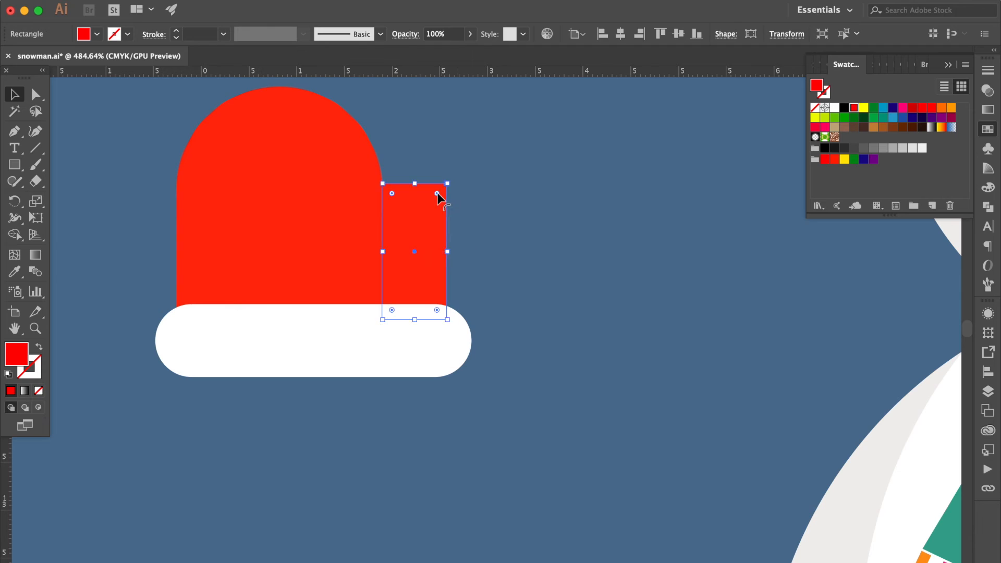
pyautogui.moveTo(436, 195); pyautogui.dragTo(443, 299)
pyautogui.click(495, 162)
pyautogui.scroll(-5, 498, 223)
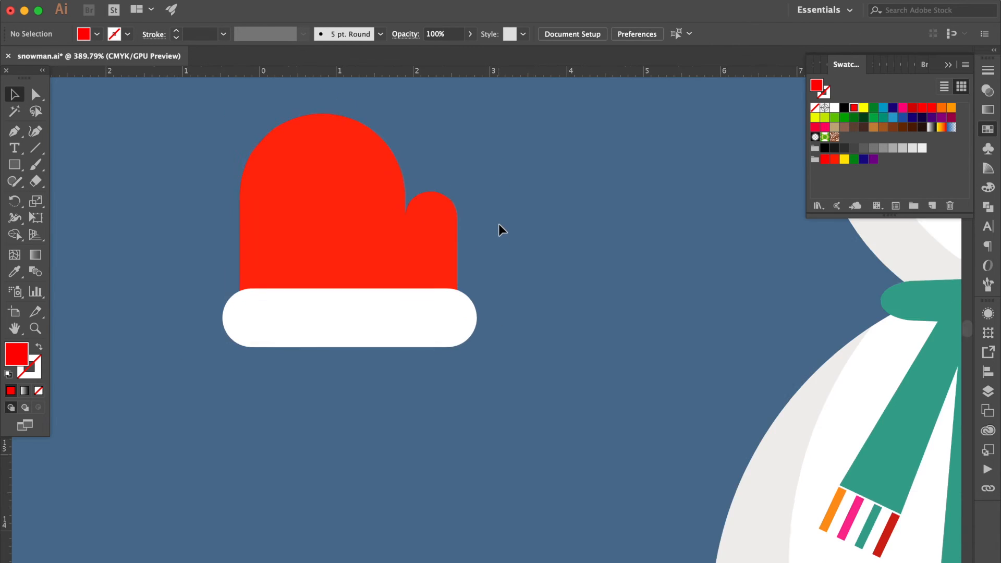
# Select the whole mitten and make it slightly narrower
pyautogui.moveTo(490, 165); pyautogui.dragTo(400, 327)
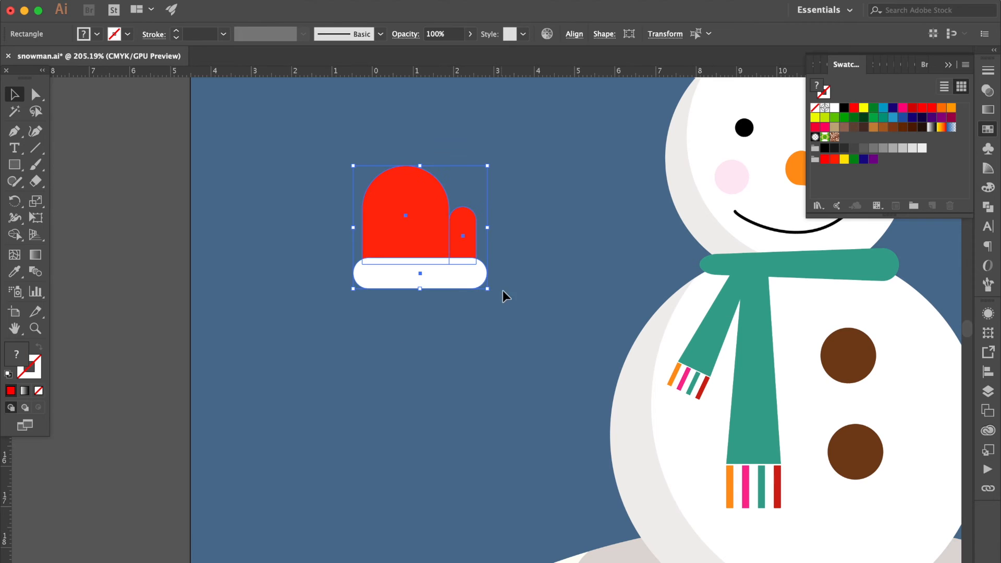
pyautogui.moveTo(487, 290); pyautogui.dragTo(472, 289)
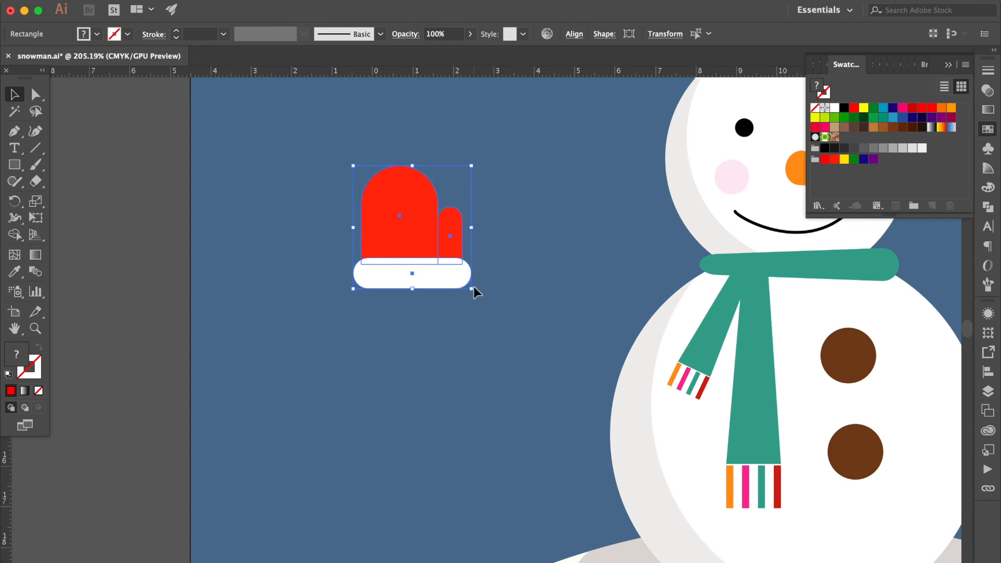
pyautogui.click(514, 234)
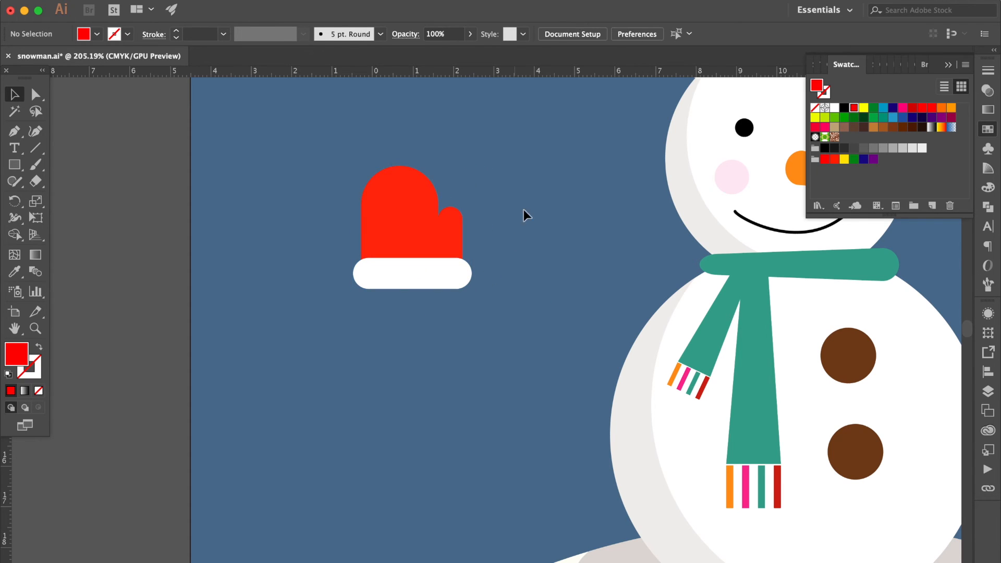
# Centre the red mitten parts and the white cuff horizontally on the artboard
pyautogui.click(367, 254)
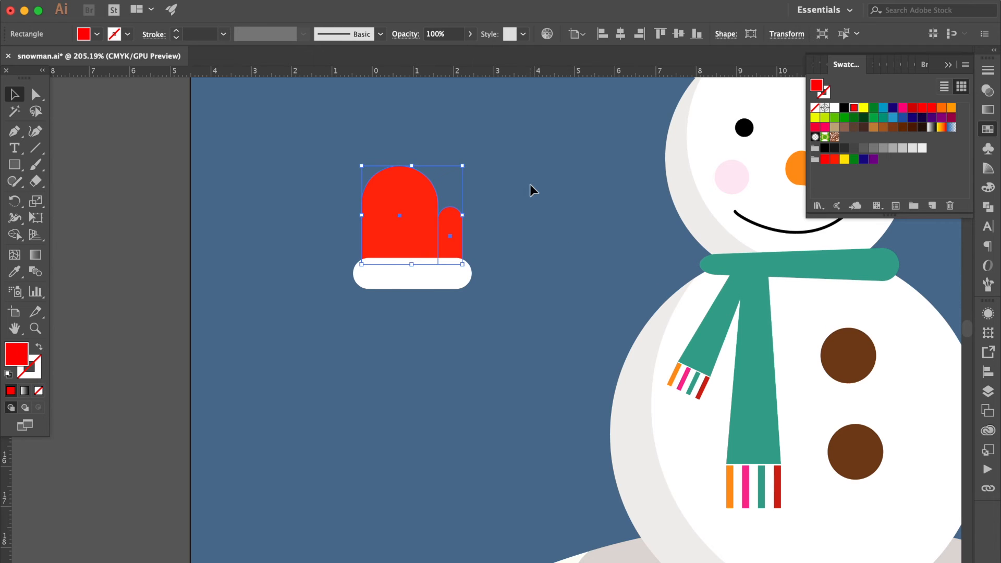
pyautogui.keyDown('shift'); pyautogui.click(441, 276); pyautogui.keyUp('shift')
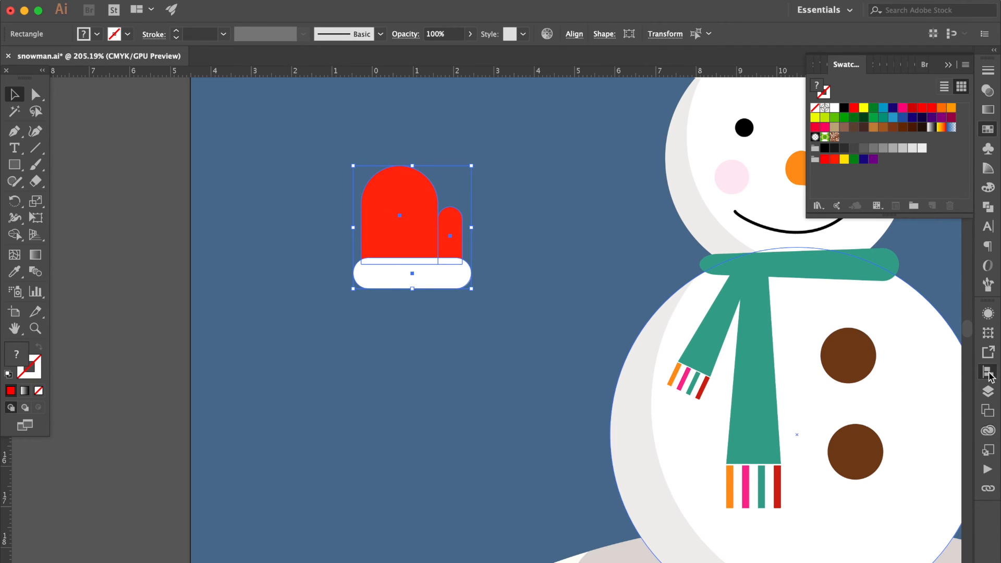
pyautogui.click(987, 372)
pyautogui.click(842, 343)
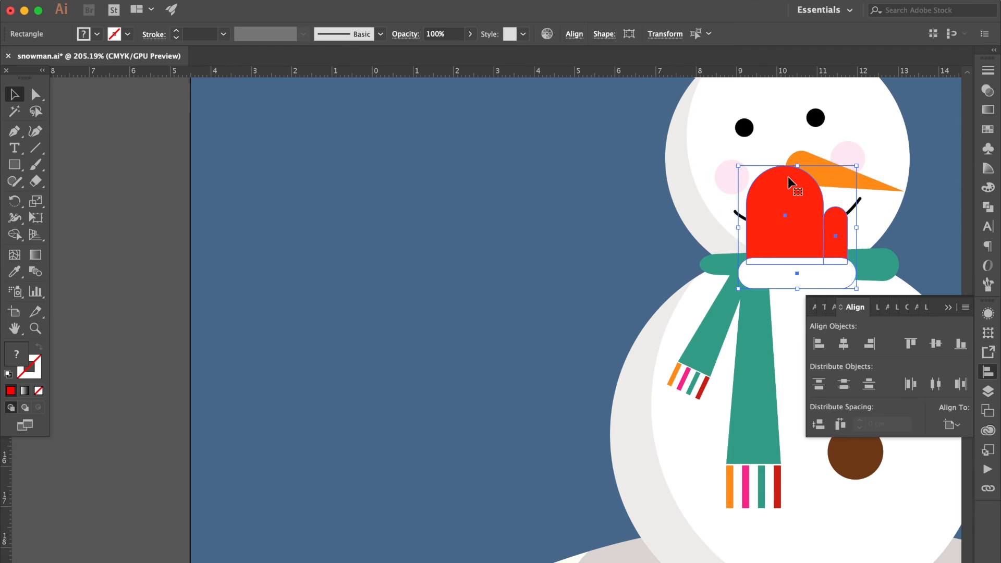
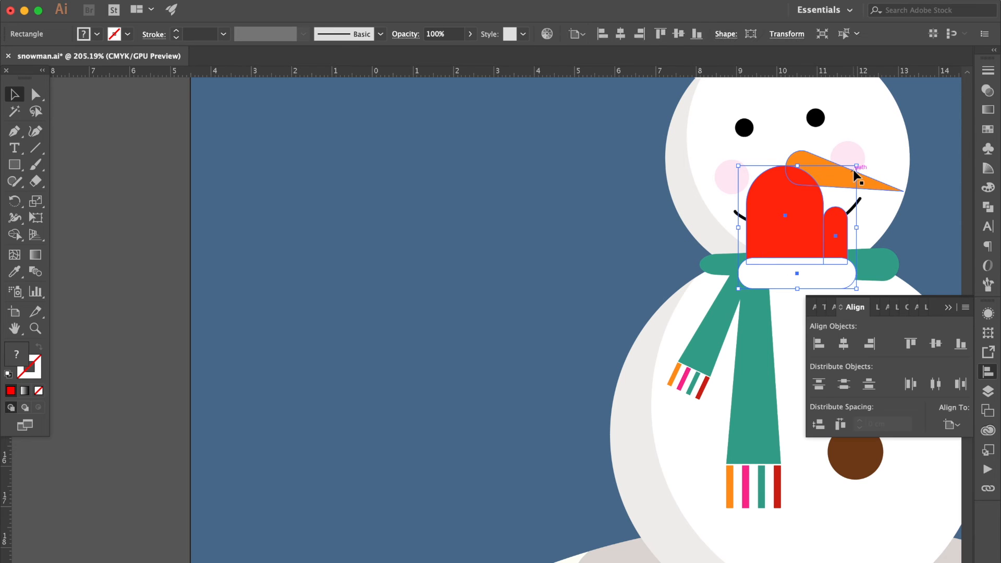
# Scale the mitten down and move it beside the snowman's left shoulder, just outside the body
pyautogui.moveTo(857, 167); pyautogui.dragTo(820, 206)
pyautogui.moveTo(758, 233); pyautogui.dragTo(595, 258)
pyautogui.scroll(-5, 595, 259)
pyautogui.hscroll(5, 595, 258)
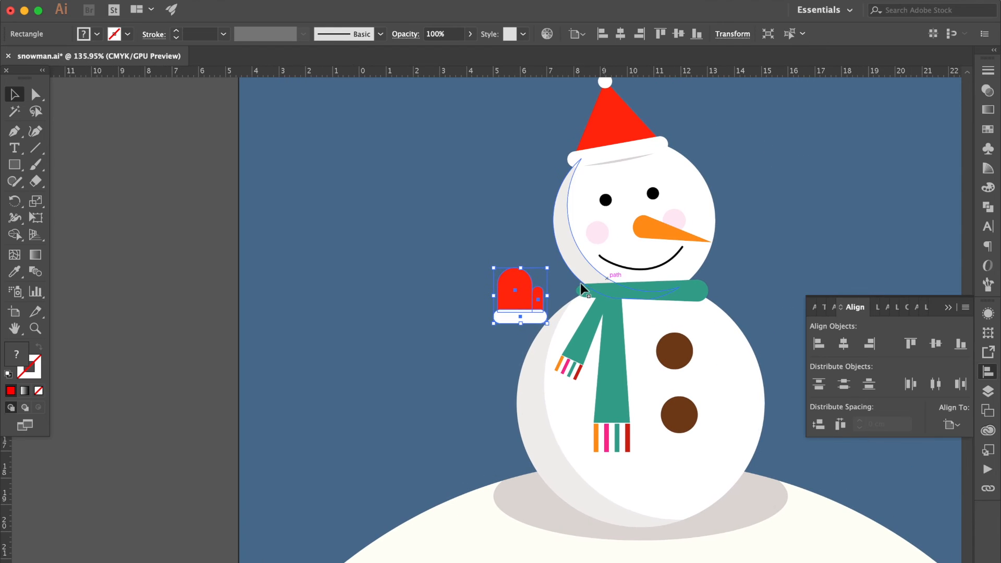
pyautogui.scroll(-3, 554, 289)
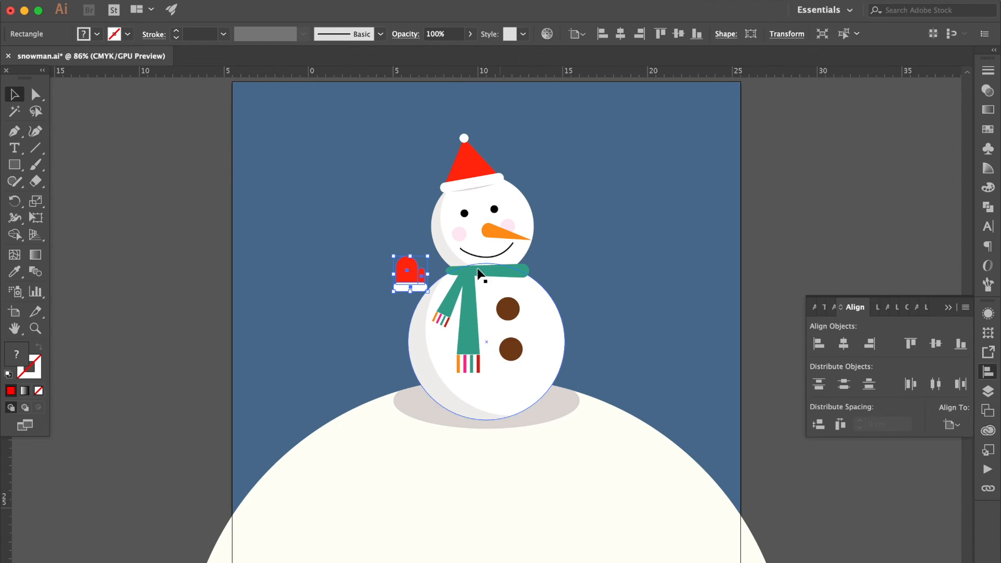
# Move the mitten farther out from the body, tilt it about 45° to the left and deselect it
pyautogui.moveTo(435, 272); pyautogui.dragTo(374, 274)
pyautogui.click(347, 257)
pyautogui.click(374, 222)
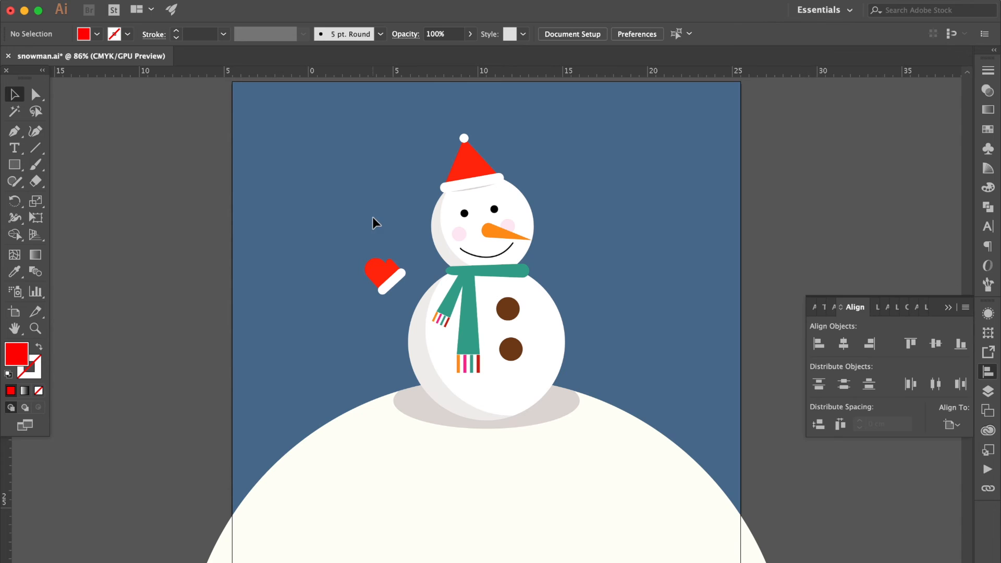
# Draw a straight arm line about 2.8 cm long with the Pen tool from the body's left edge to the mitten
pyautogui.click(16, 131)
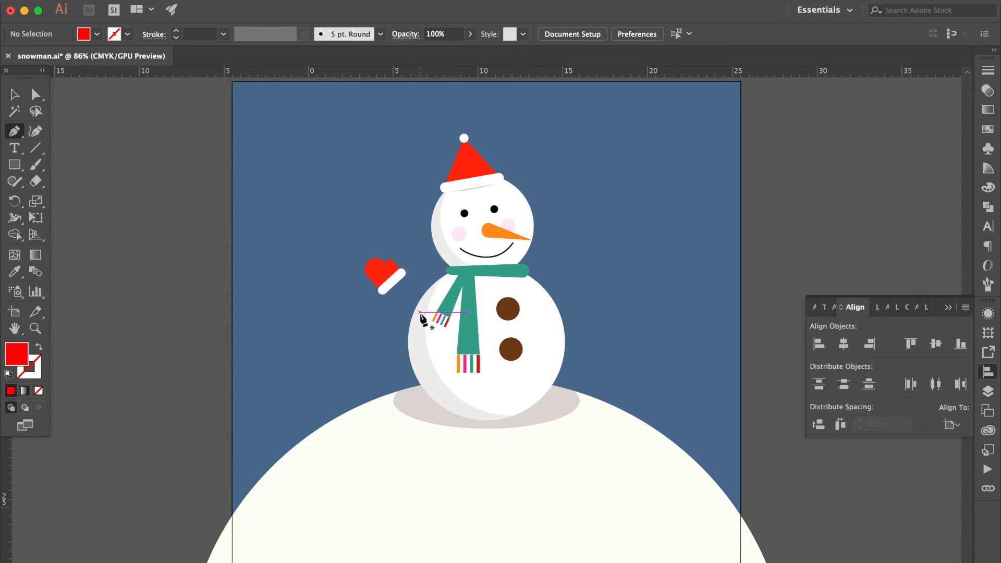
pyautogui.click(420, 313)
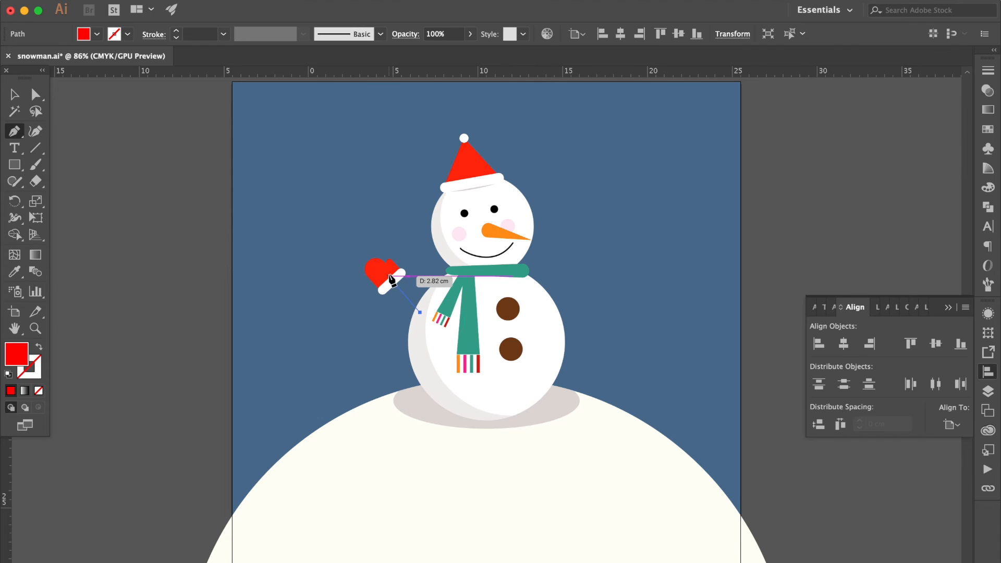
pyautogui.click(385, 279)
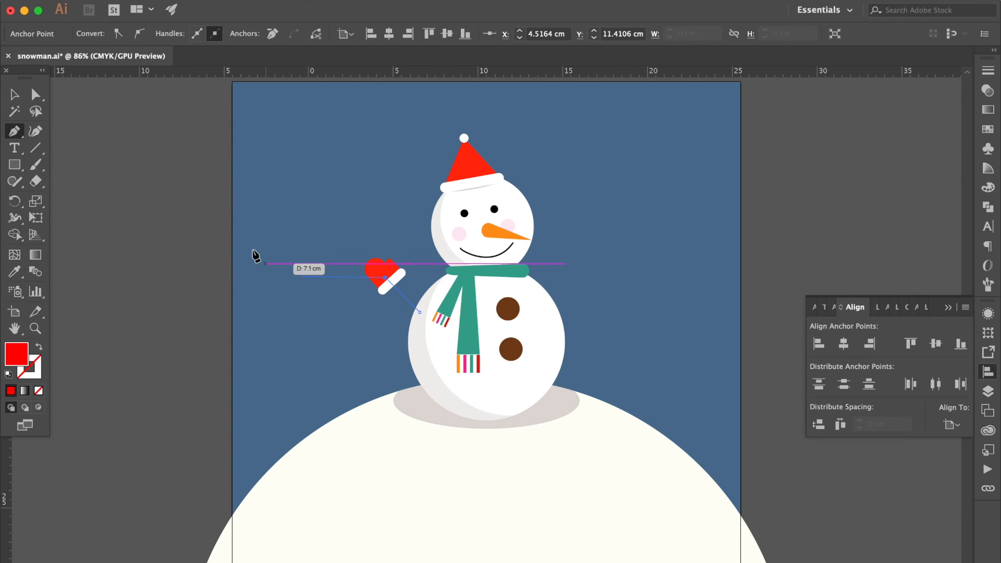
# Remove the arm line's fill and give it a brown stroke, C=40 M=65 Y=90 K=35
pyautogui.click(40, 347)
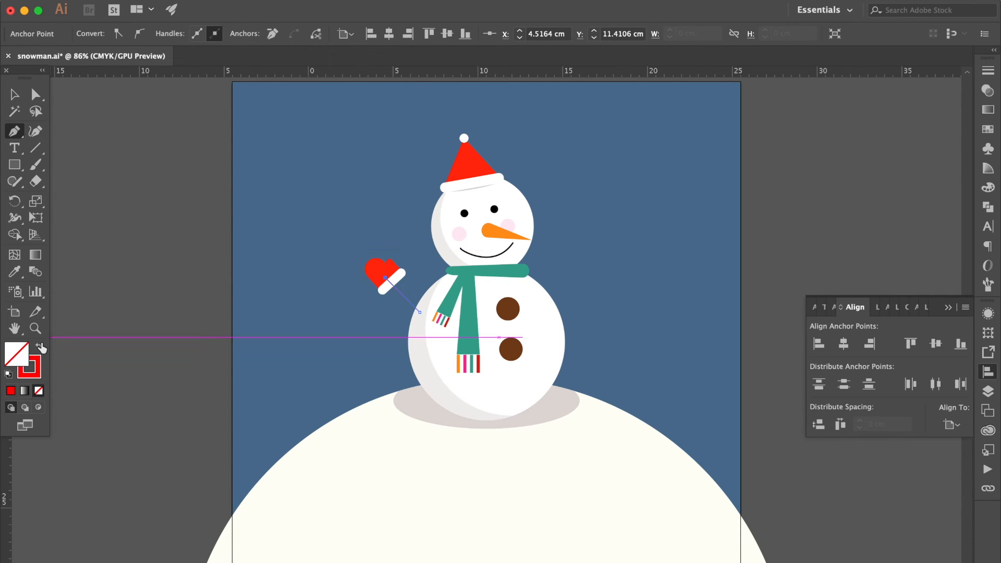
pyautogui.click(36, 370)
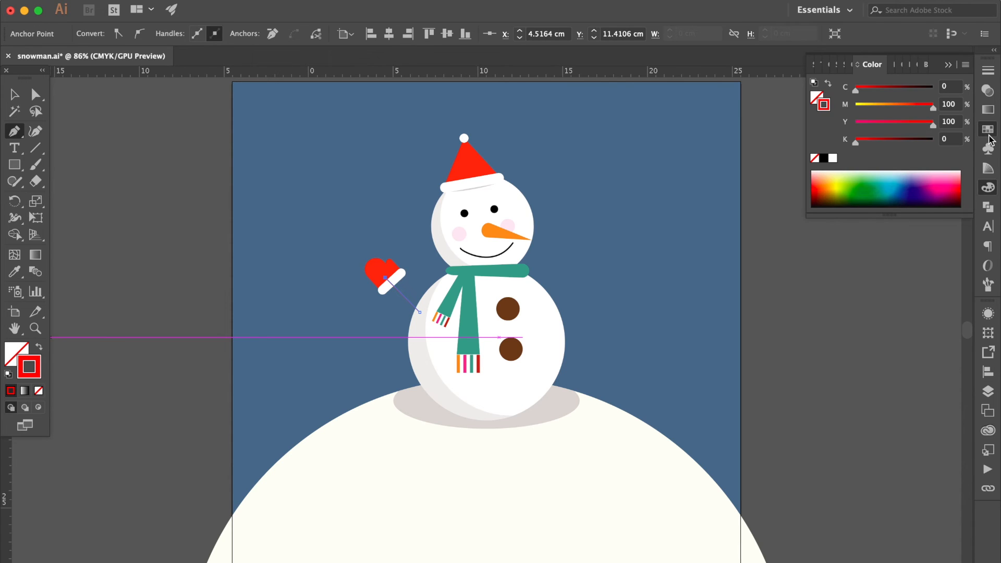
pyautogui.click(988, 134)
pyautogui.click(902, 128)
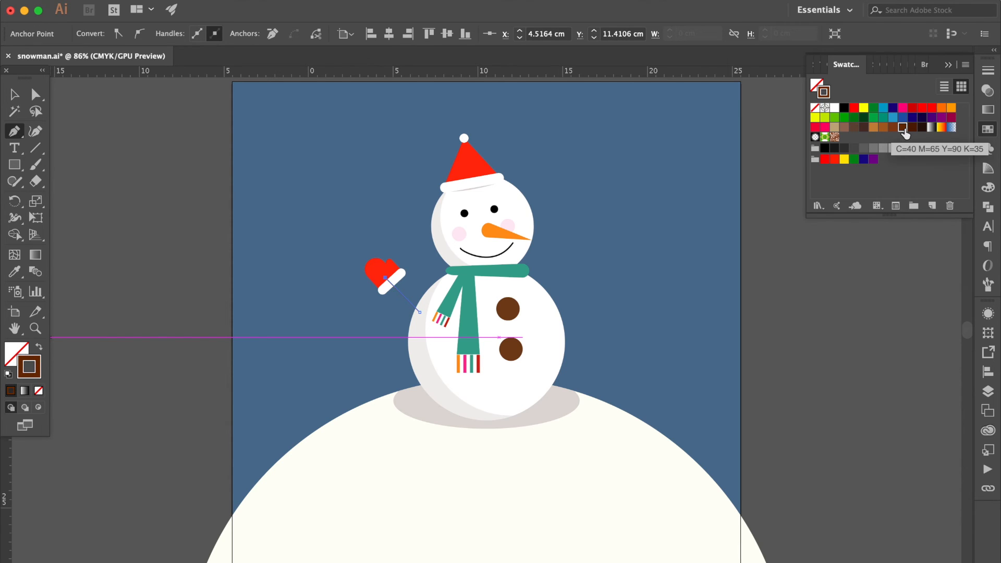
# Set the arm's stroke weight to 5 pt with a round cap and a round corner join
pyautogui.click(988, 71)
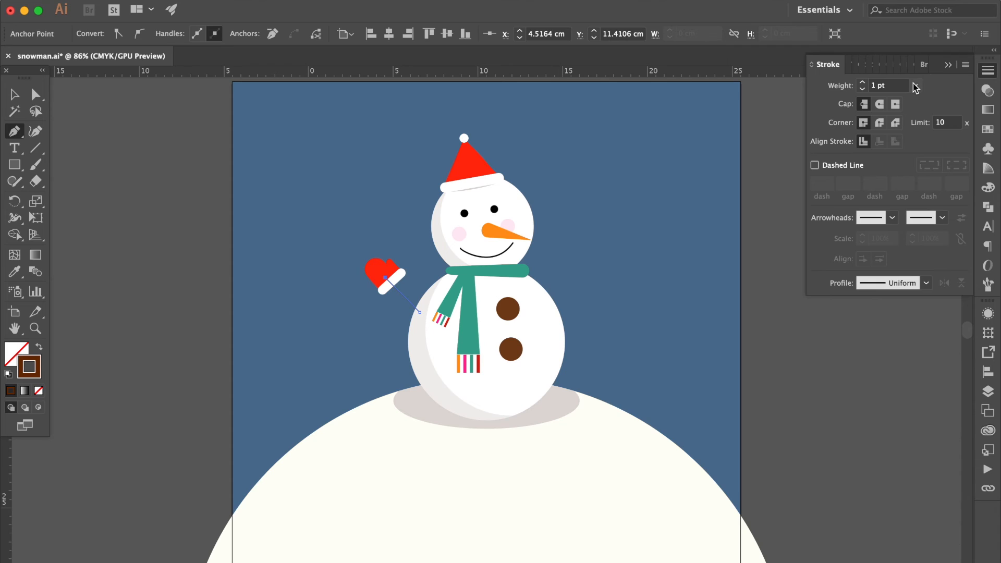
pyautogui.click(914, 86)
pyautogui.click(932, 178)
pyautogui.click(880, 104)
pyautogui.click(880, 123)
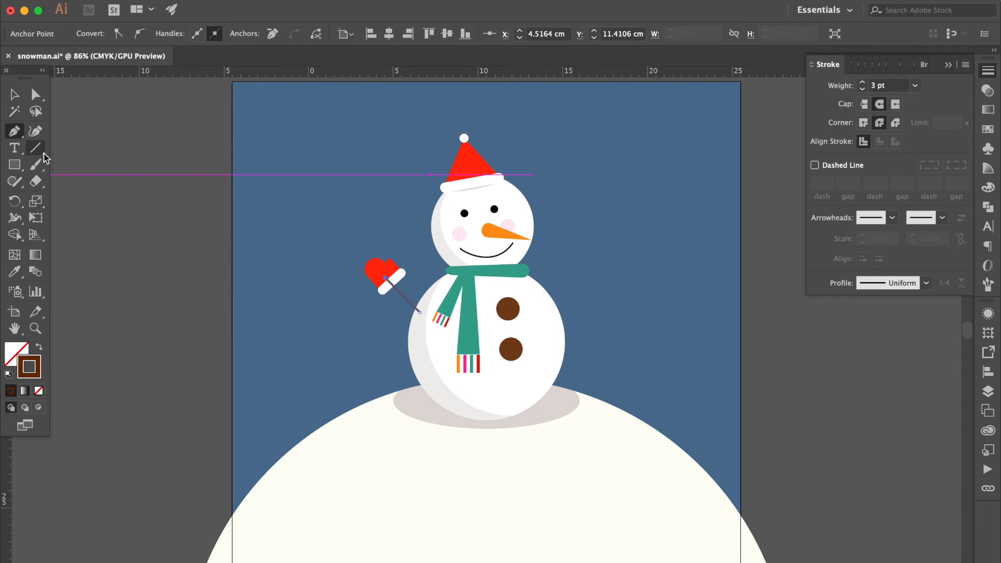
pyautogui.click(915, 86)
pyautogui.click(932, 208)
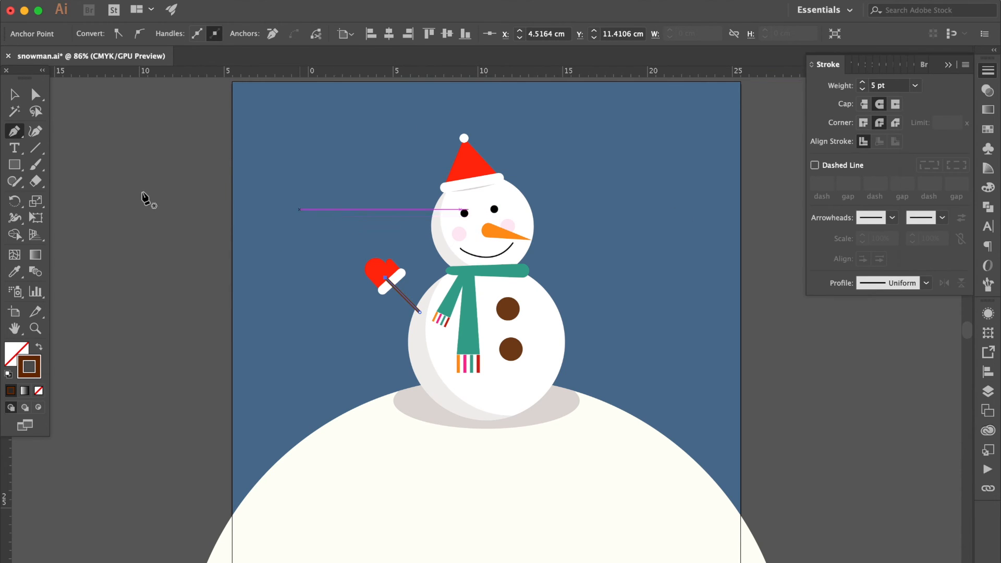
# Bring the red mitten and its cuff in front of the brown arm and shift the mitten slightly toward the arm
pyautogui.click(22, 93)
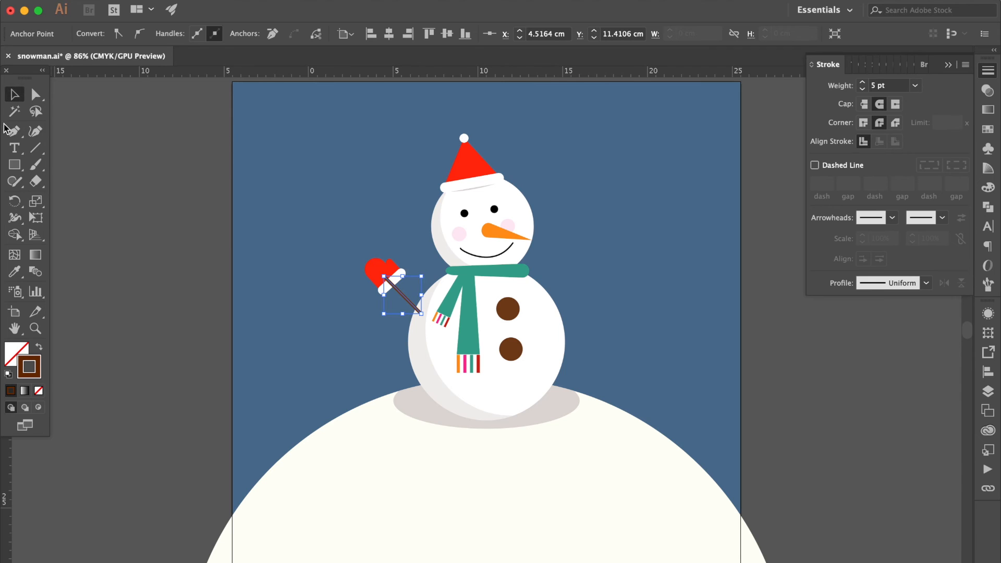
pyautogui.click(122, 164)
pyautogui.click(379, 271)
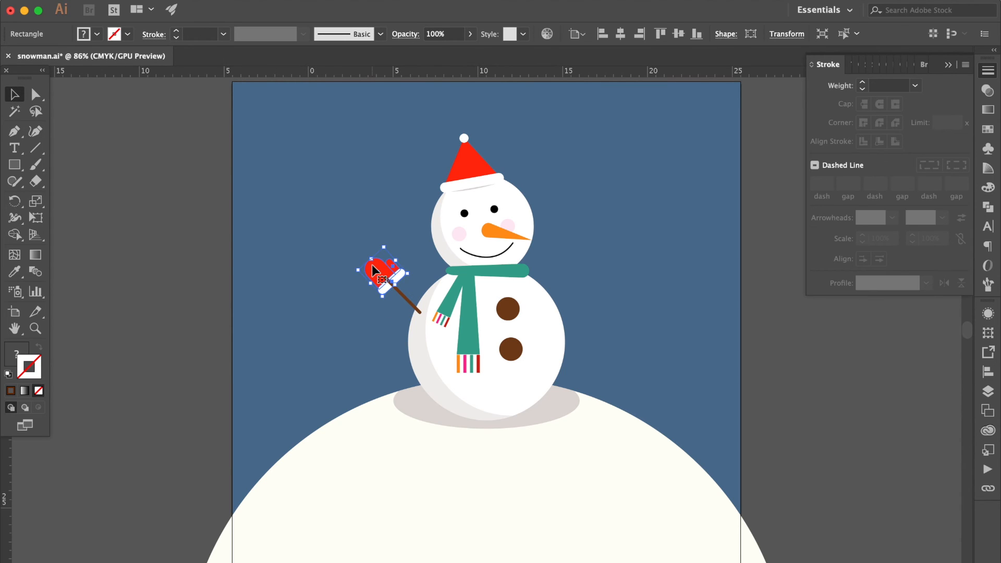
pyautogui.click(344, 221)
pyautogui.scroll(2, 344, 221)
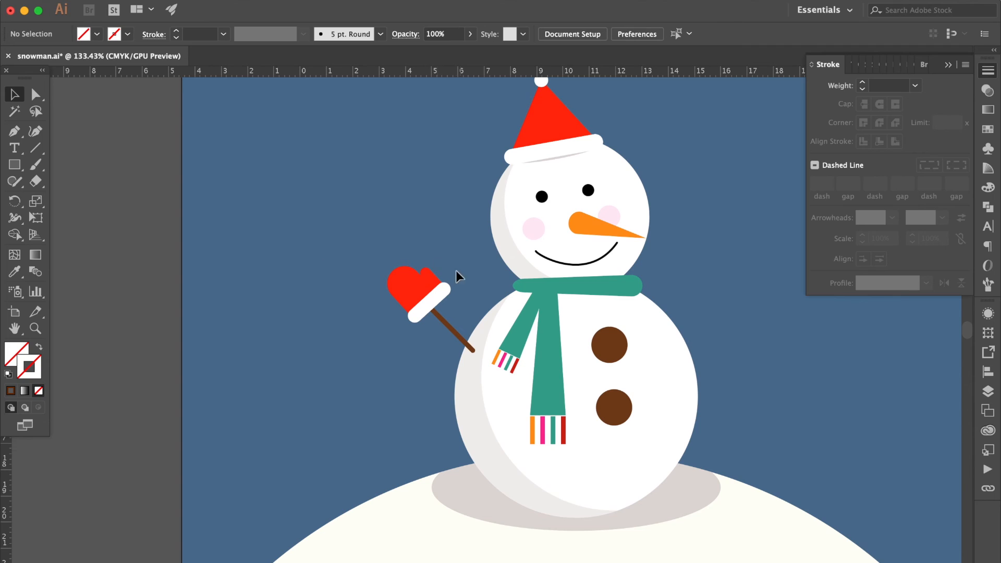
pyautogui.moveTo(429, 287); pyautogui.dragTo(437, 301)
pyautogui.click(461, 262)
# Rotate the mitten and arm together slightly counterclockwise around the arm's end at the body, and deselect them
pyautogui.scroll(-2, 461, 262)
pyautogui.moveTo(351, 264); pyautogui.dragTo(332, 315)
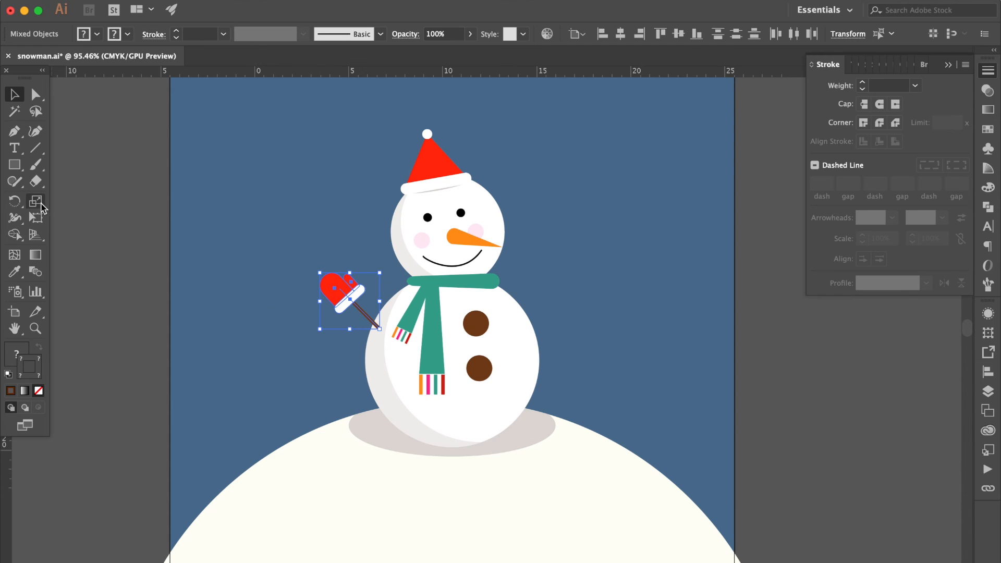
pyautogui.click(14, 201)
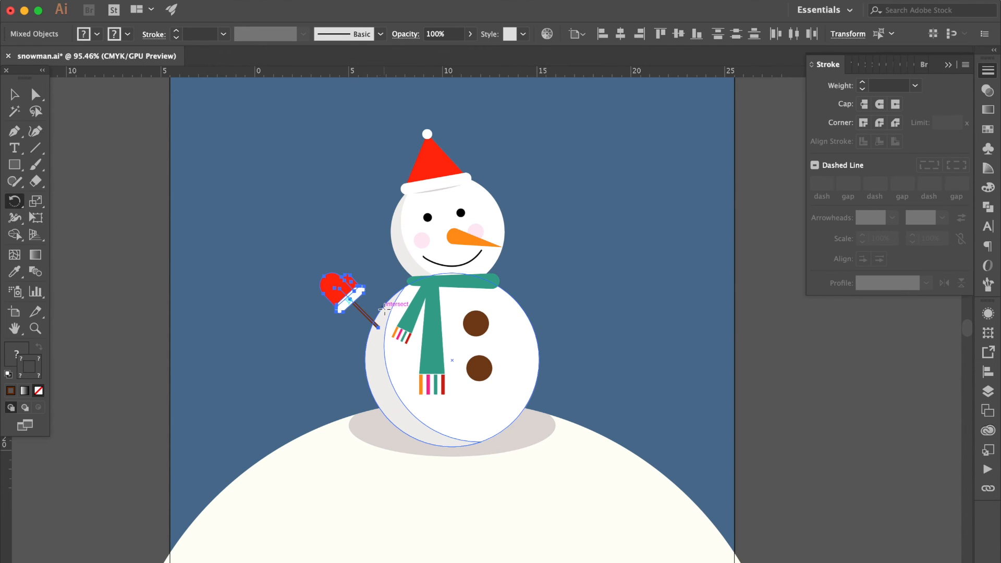
pyautogui.click(378, 328)
pyautogui.moveTo(339, 290); pyautogui.dragTo(337, 294)
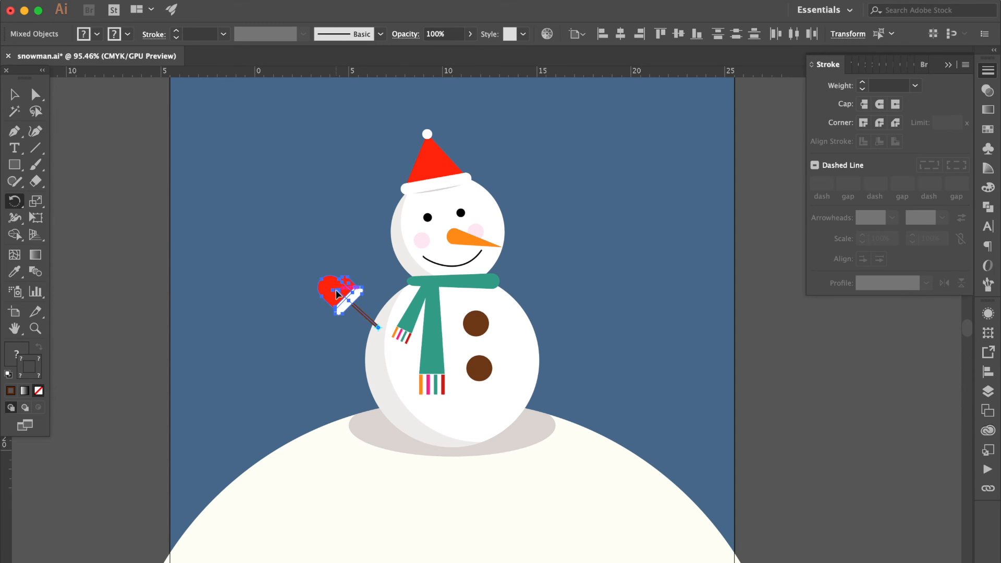
pyautogui.click(14, 94)
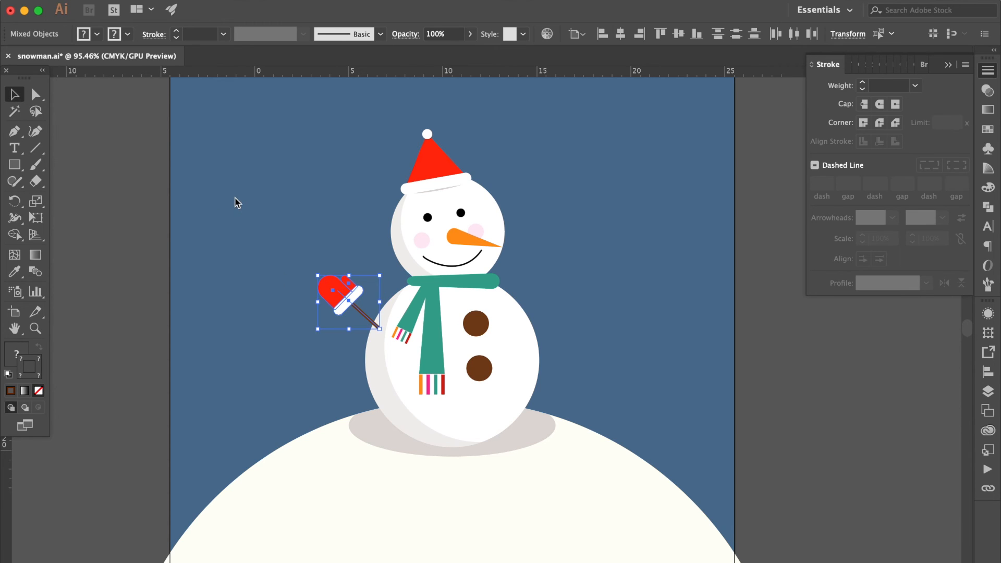
pyautogui.click(237, 202)
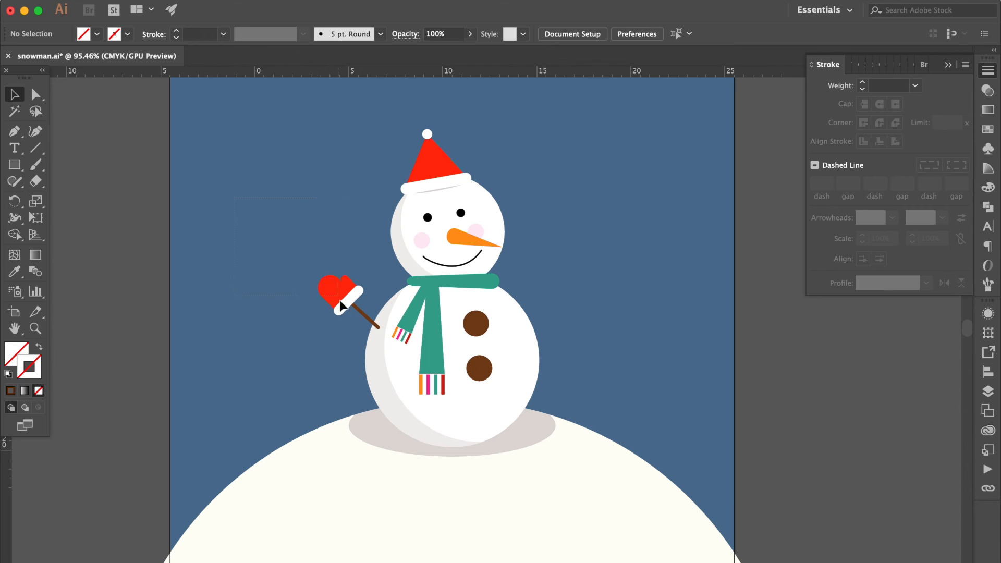
# Duplicate the arm and mitten horizontally to the opposite side of the body and mirror the copy left to right
pyautogui.click(361, 320)
pyautogui.moveTo(328, 296); pyautogui.dragTo(527, 296)
pyautogui.rightClick(528, 319)
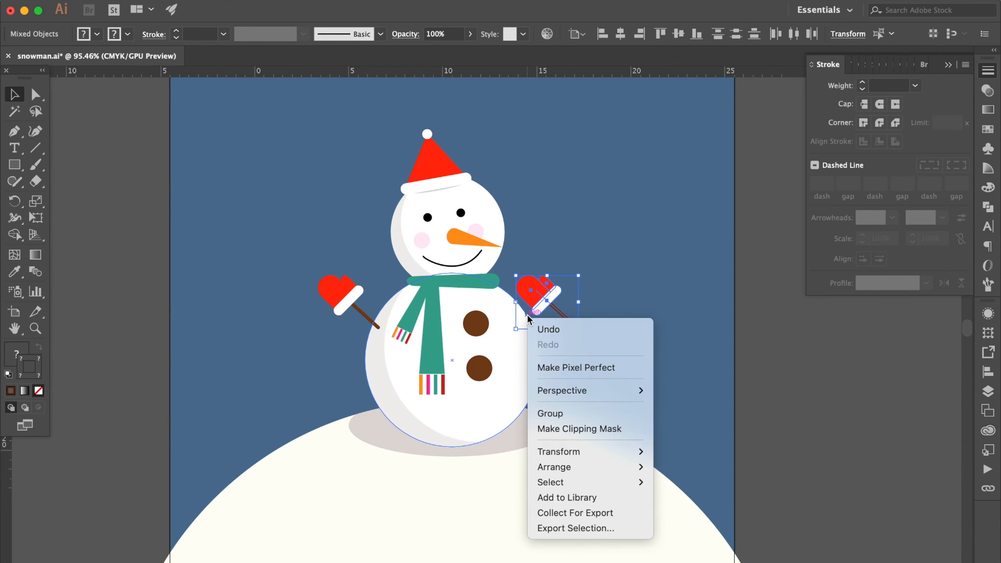
pyautogui.moveTo(615, 451)
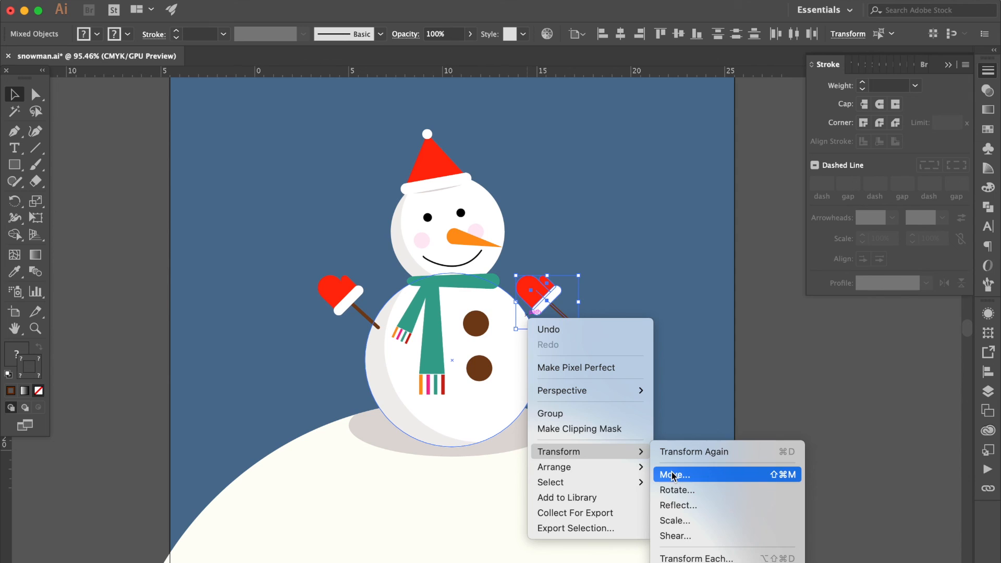
pyautogui.click(687, 505)
pyautogui.press('Return')
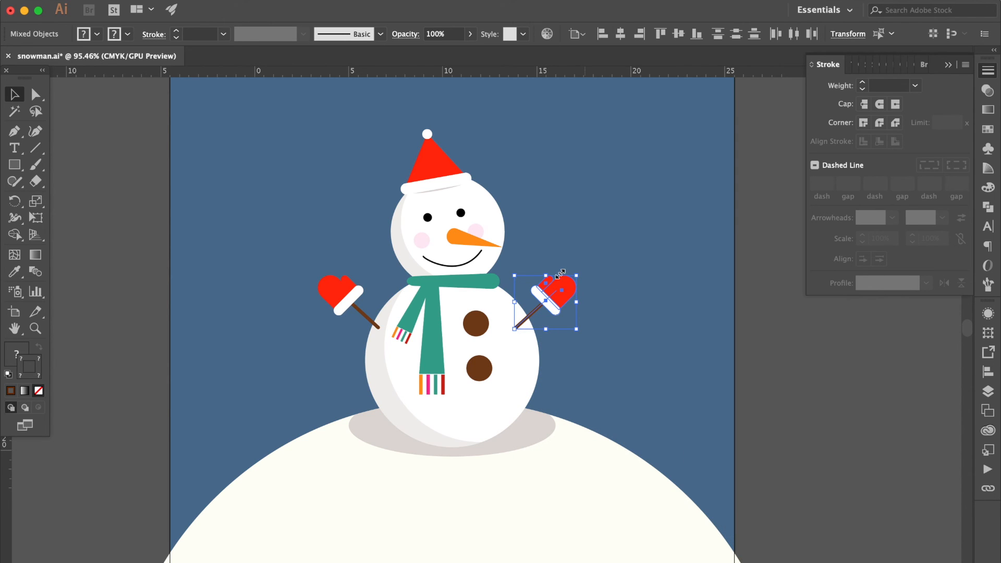
# Move the copied arm slightly up and outward, and arrange the rest of the snowman in front of it
pyautogui.moveTo(547, 300); pyautogui.dragTo(552, 296)
pyautogui.click(620, 265)
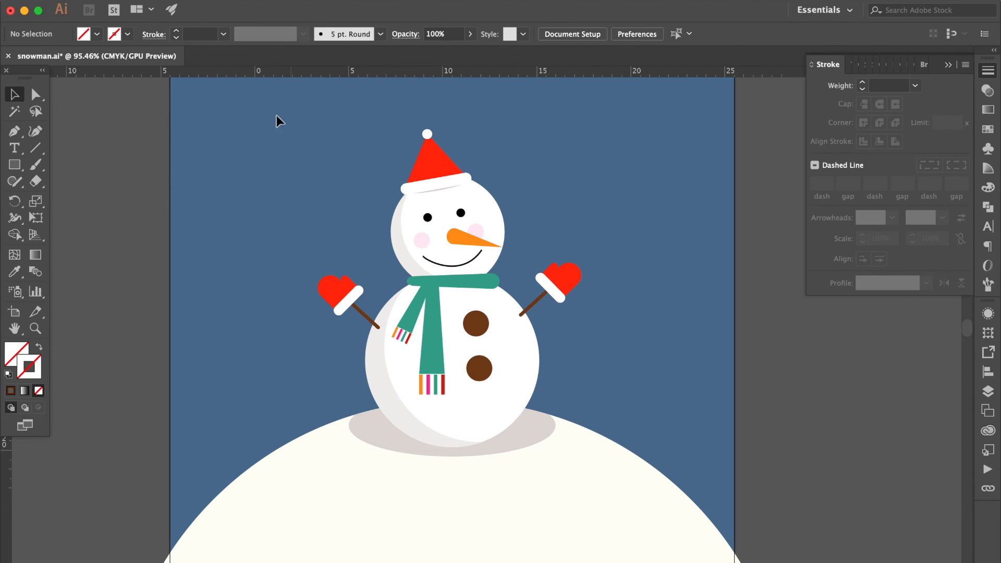
pyautogui.moveTo(271, 113); pyautogui.dragTo(493, 383)
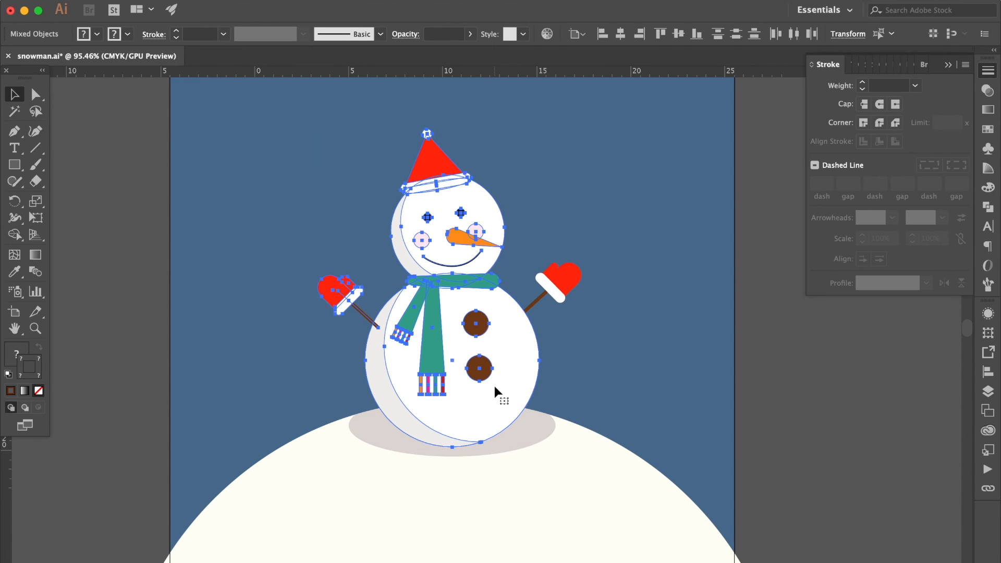
pyautogui.click(650, 309)
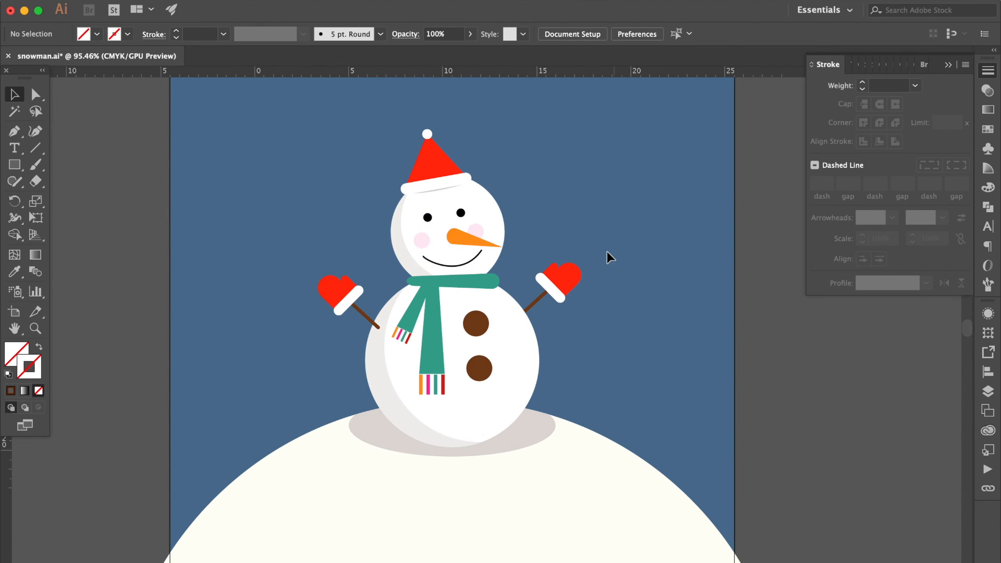
# Nudge the mirrored arm and mitten slightly closer to the body and save the file
pyautogui.click(535, 301)
pyautogui.moveTo(536, 301); pyautogui.dragTo(533, 299)
pyautogui.click(596, 323)
pyautogui.press('super+s')
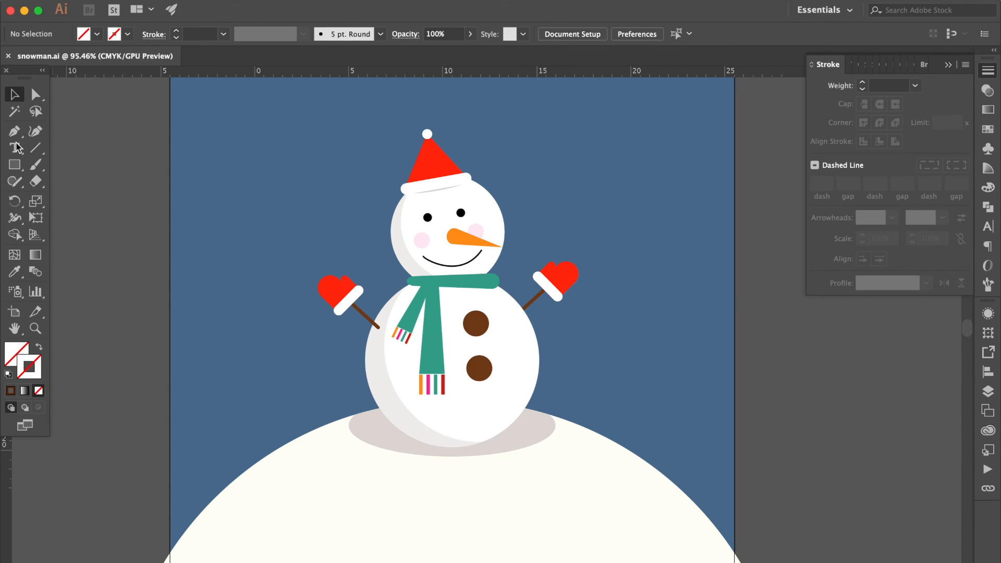
# Draw a white circle without a stroke, about 0.94 cm across, in the sky to the left of the snowman's head
pyautogui.moveTo(15, 164); pyautogui.dragTo(55, 197)
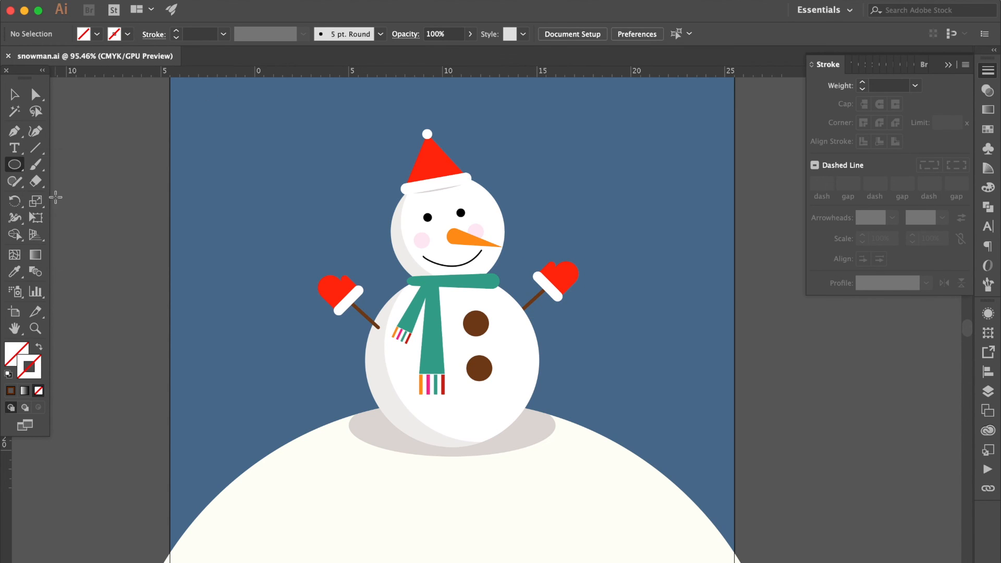
pyautogui.click(9, 375)
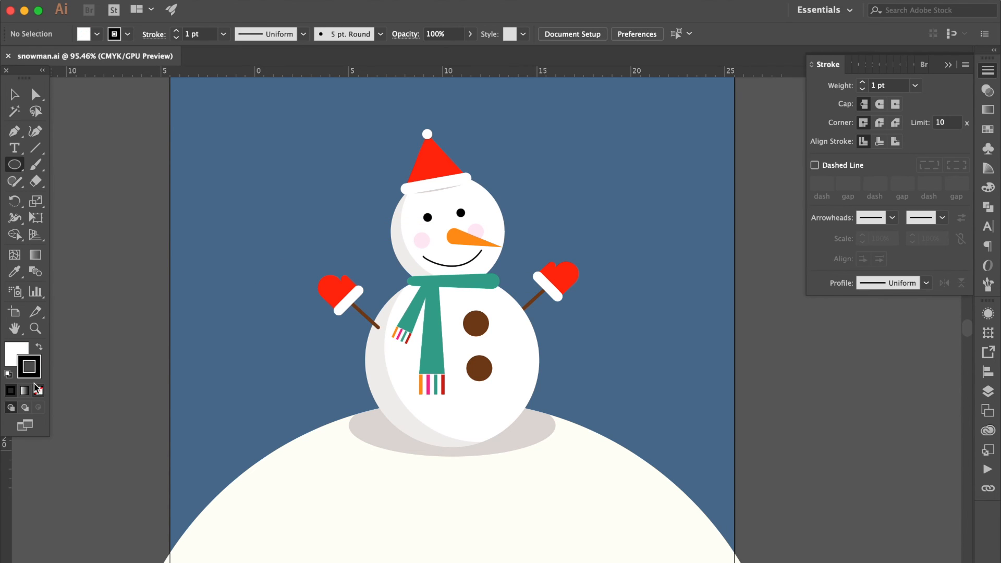
pyautogui.click(38, 390)
pyautogui.scroll(3, 268, 203)
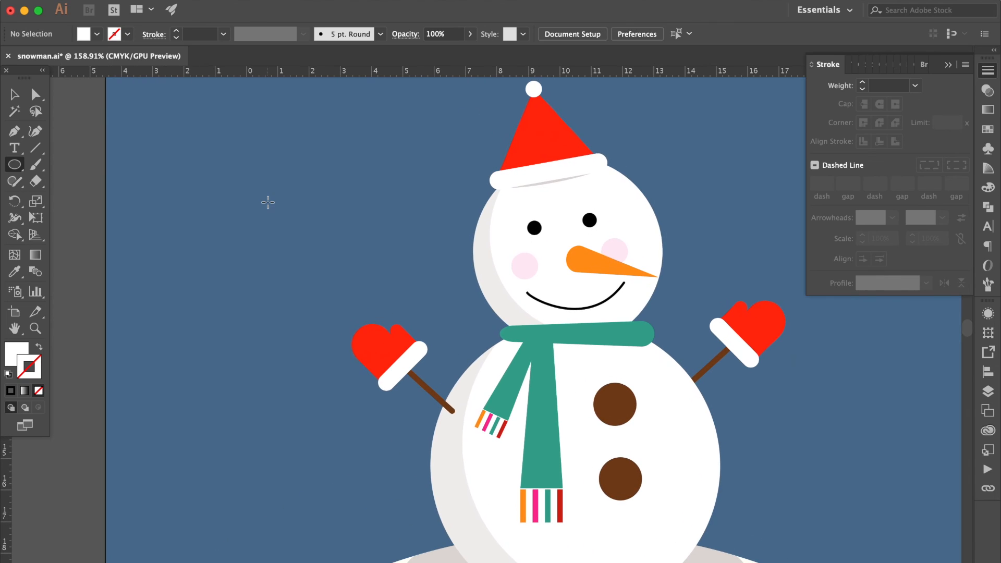
pyautogui.moveTo(238, 214); pyautogui.dragTo(268, 242)
# Draw a vertical line with the Pen tool from above the white circle to its centre, with a white stroke and no fill
pyautogui.click(16, 131)
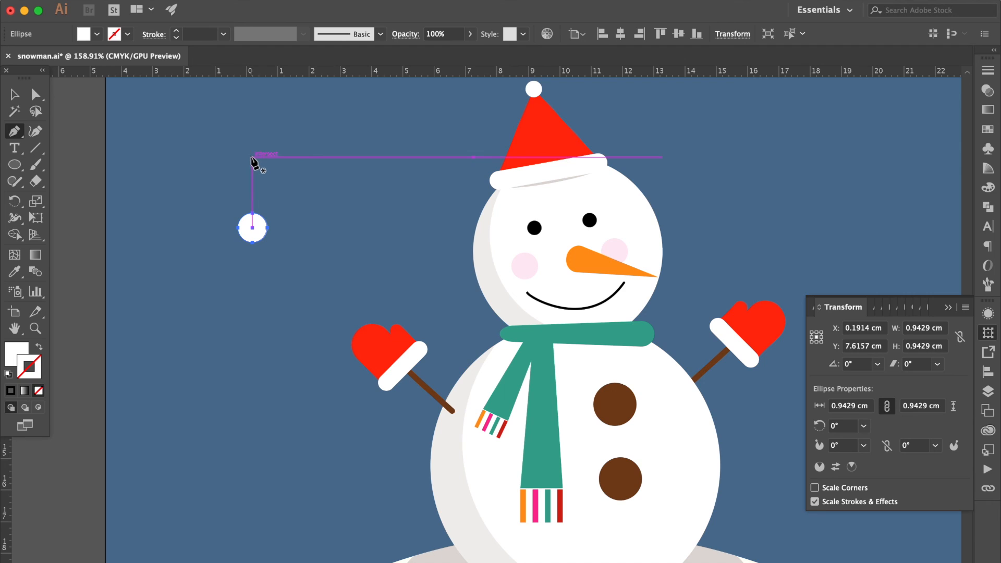
pyautogui.click(252, 156)
pyautogui.click(252, 228)
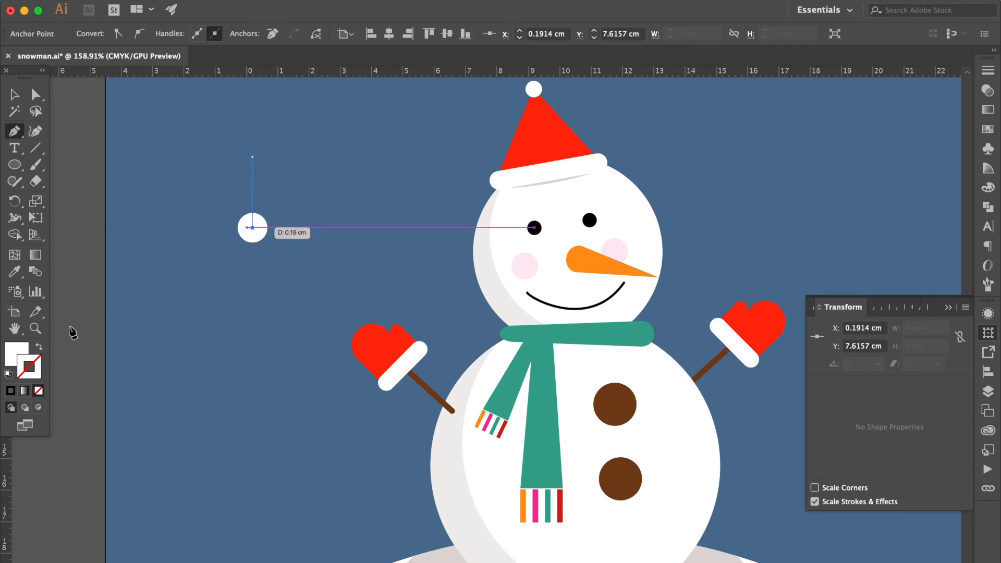
pyautogui.click(40, 348)
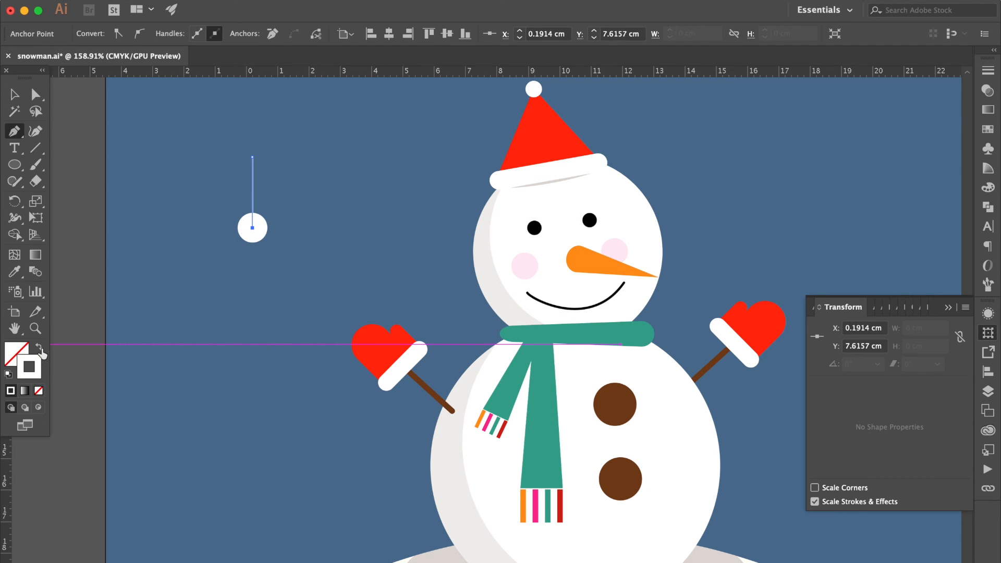
pyautogui.click(15, 96)
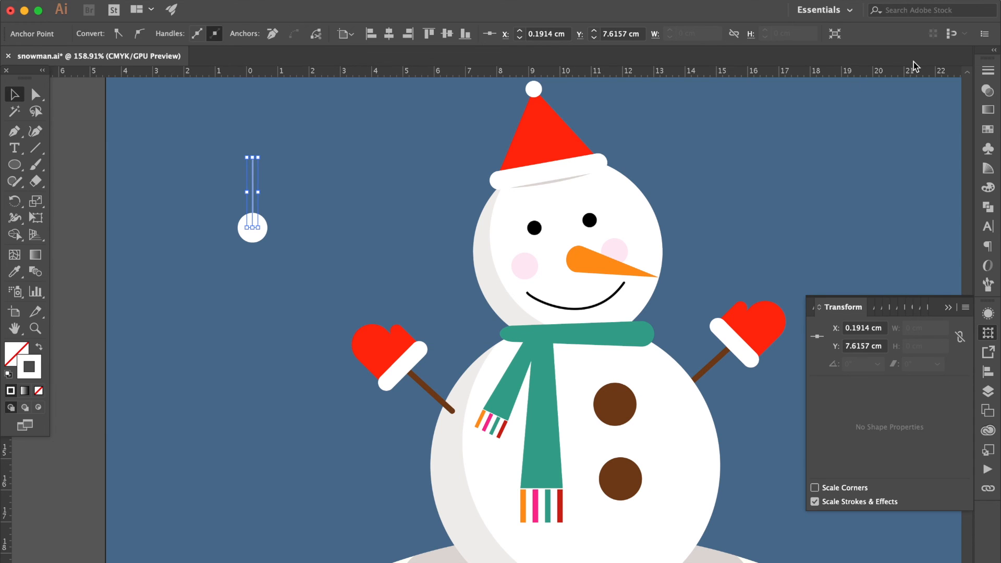
# Give the vertical line a filled-circle start arrowhead and a 2 pt stroke weight
pyautogui.click(988, 88)
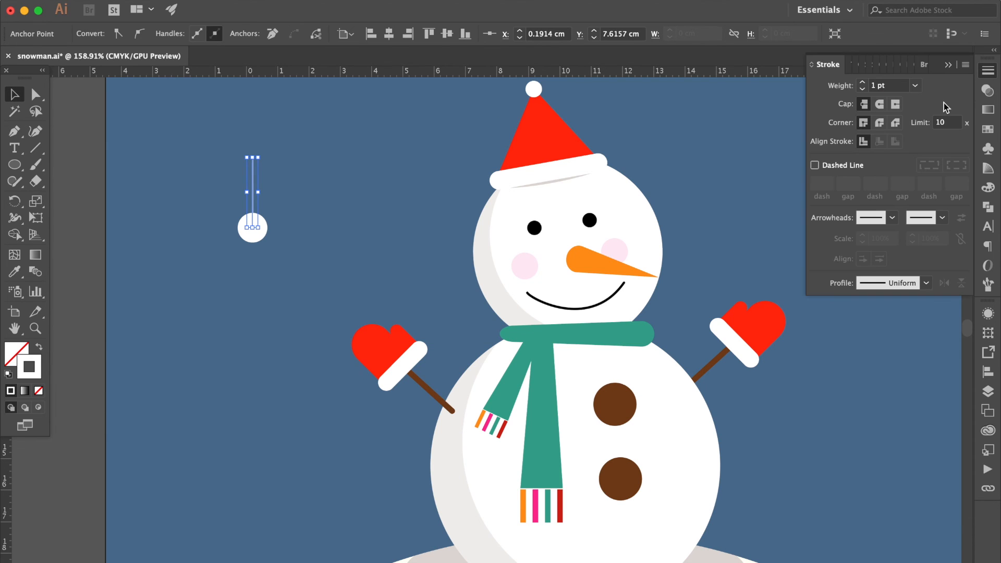
pyautogui.click(891, 219)
pyautogui.scroll(-6, 848, 328)
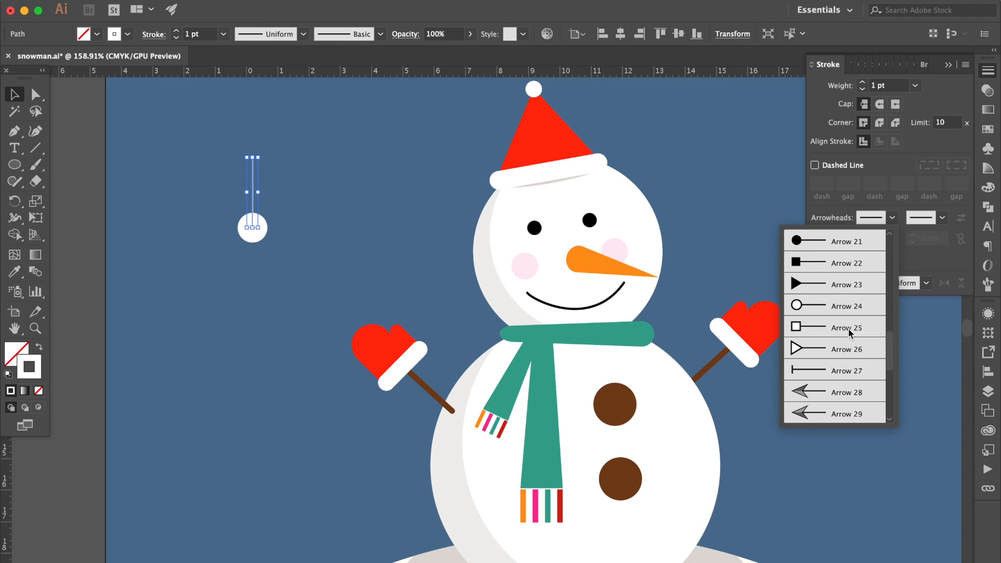
pyautogui.click(812, 283)
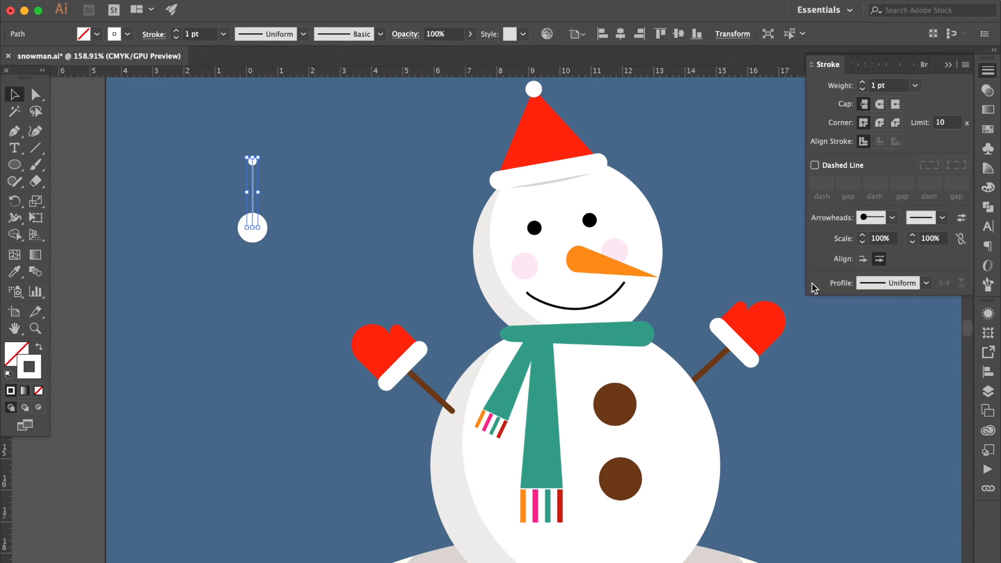
pyautogui.click(915, 86)
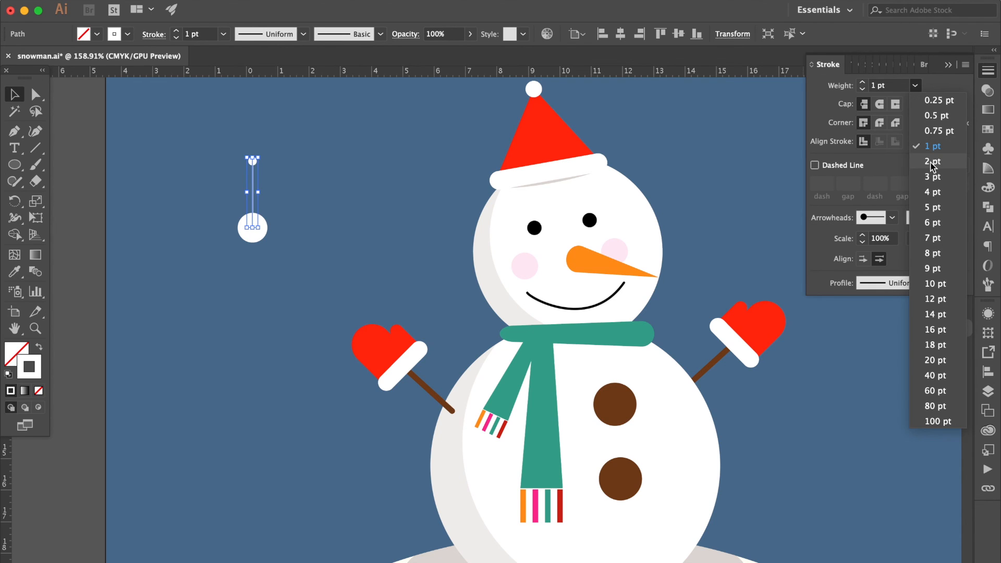
pyautogui.click(931, 163)
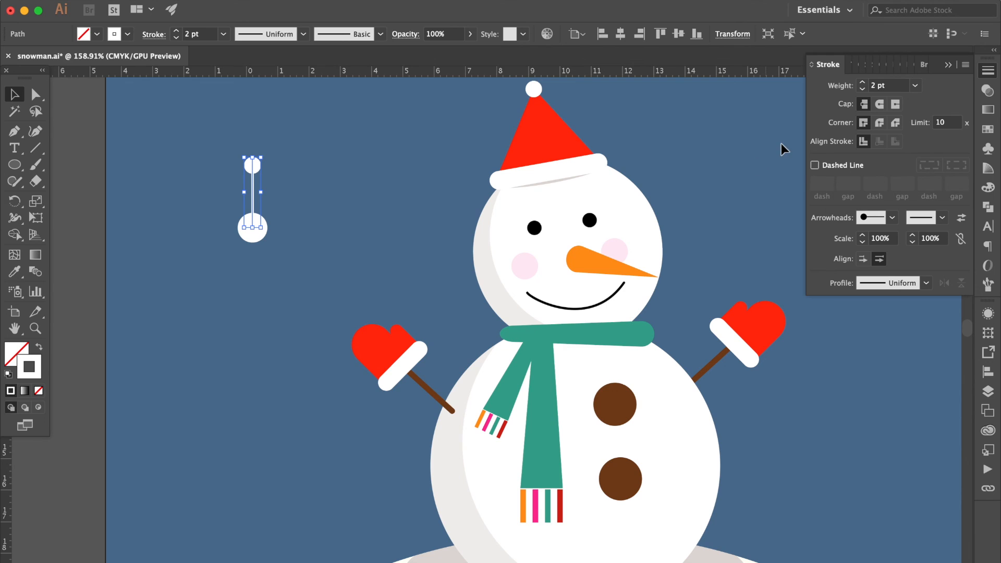
# Scale the line's start arrowhead to 85% and deselect the line
pyautogui.click(885, 239)
pyautogui.press('Down')
pyautogui.press('Down')
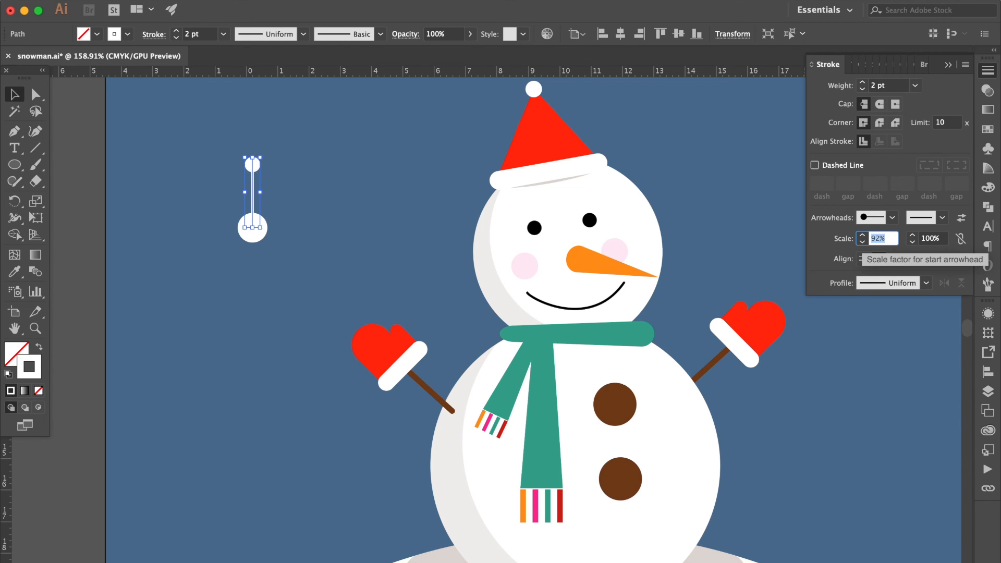
pyautogui.click(316, 152)
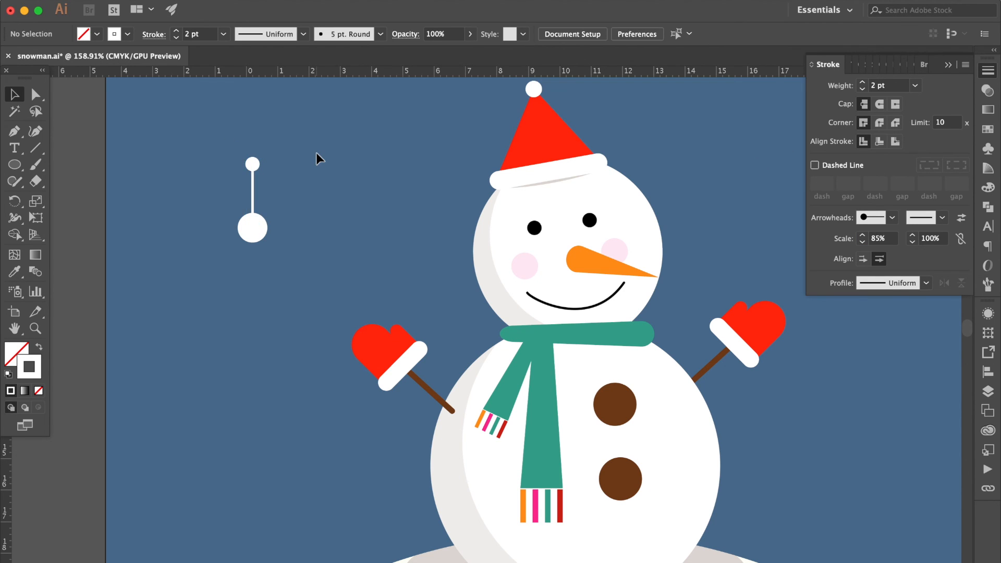
# Draw a short straight branch with the Pen tool from the upper part of the white stem, slanting up to the right
pyautogui.scroll(5, 316, 153)
pyautogui.click(14, 147)
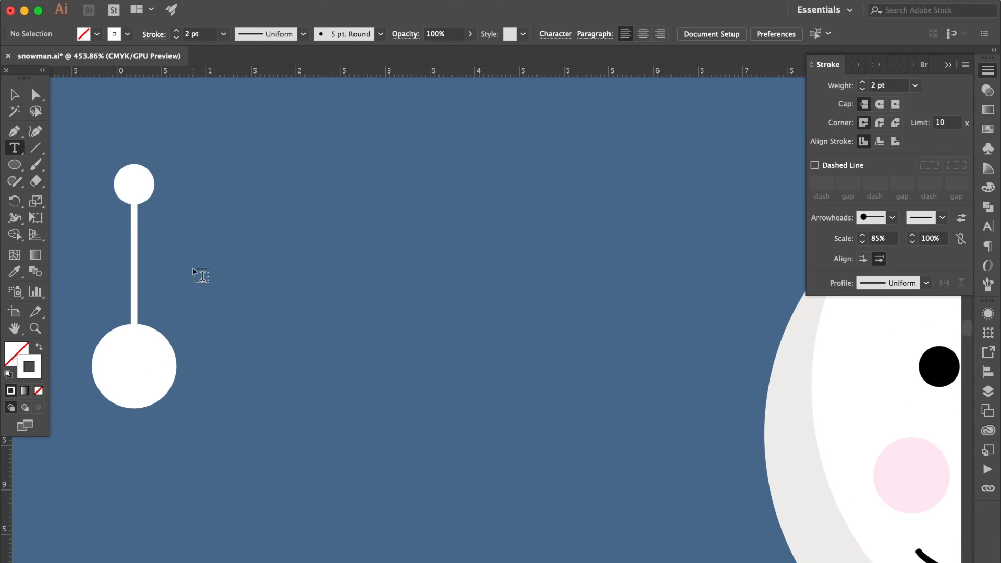
pyautogui.scroll(2, 195, 269)
pyautogui.click(15, 131)
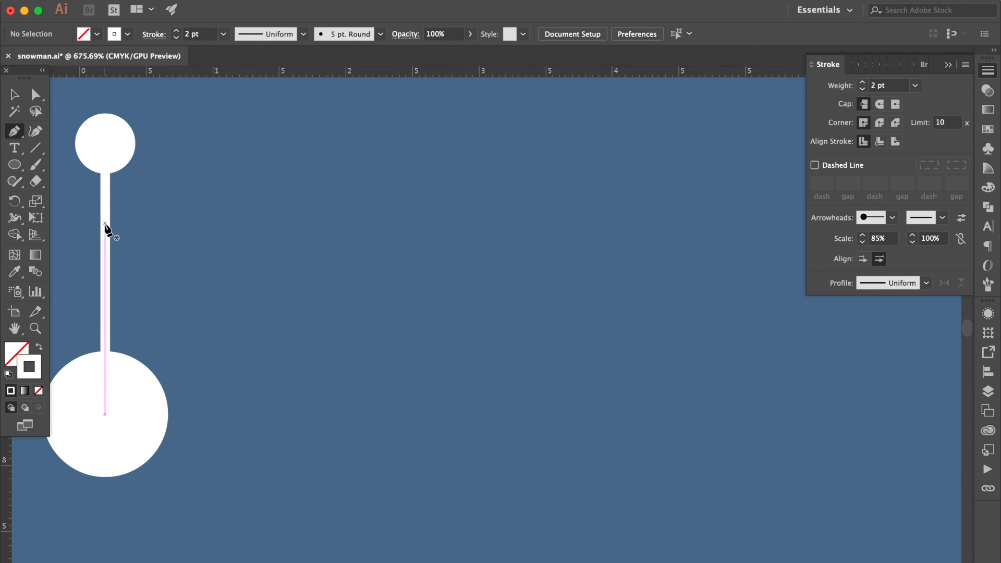
pyautogui.click(105, 223)
pyautogui.click(154, 192)
pyautogui.hscroll(-4, 153, 192)
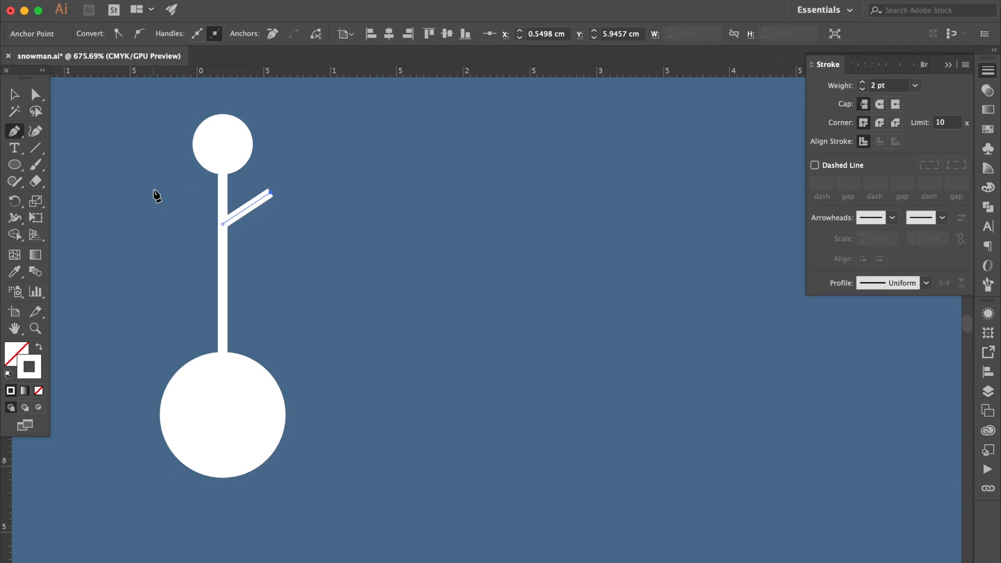
pyautogui.press('super+z')
pyautogui.click(277, 186)
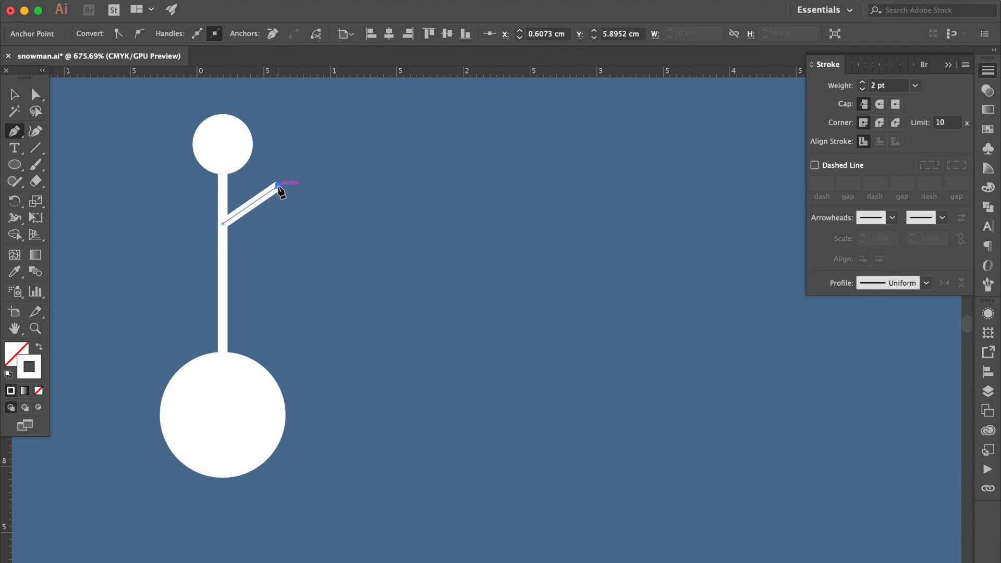
# Give the branch a round cap and round corner join, and add two evenly spaced copies of it down the stem
pyautogui.click(879, 104)
pyautogui.click(881, 124)
pyautogui.click(14, 94)
pyautogui.moveTo(260, 204); pyautogui.dragTo(262, 246)
pyautogui.press('super+d')
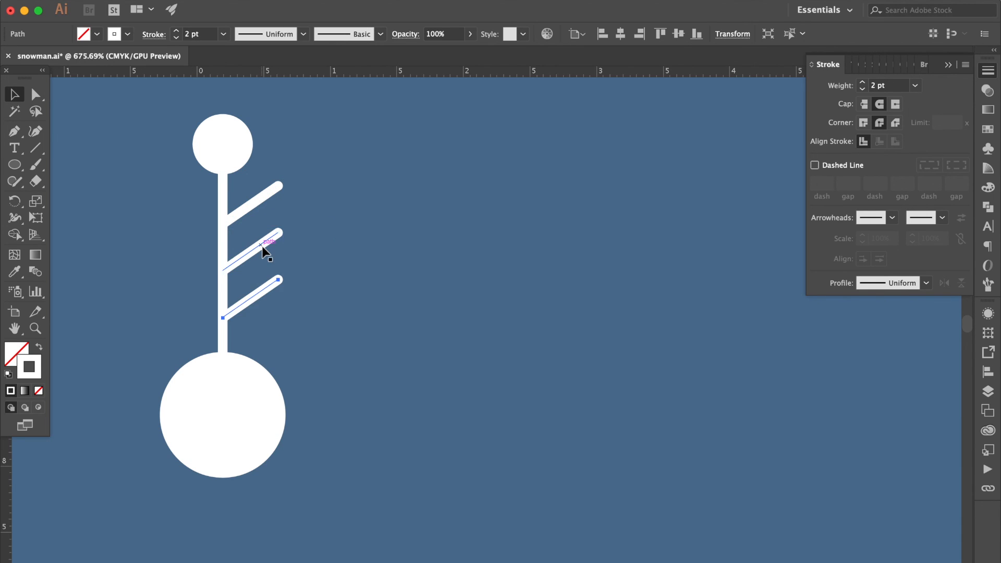
pyautogui.click(378, 248)
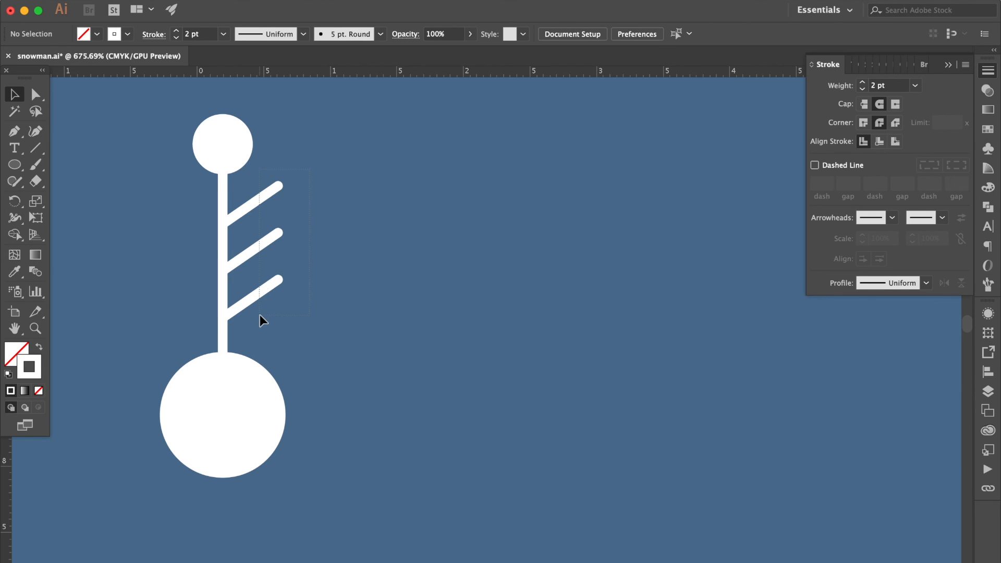
# Copy the three branches to the stem's left side, reflect them across the vertical axis, and attach them to the stem
pyautogui.moveTo(259, 315); pyautogui.dragTo(263, 311)
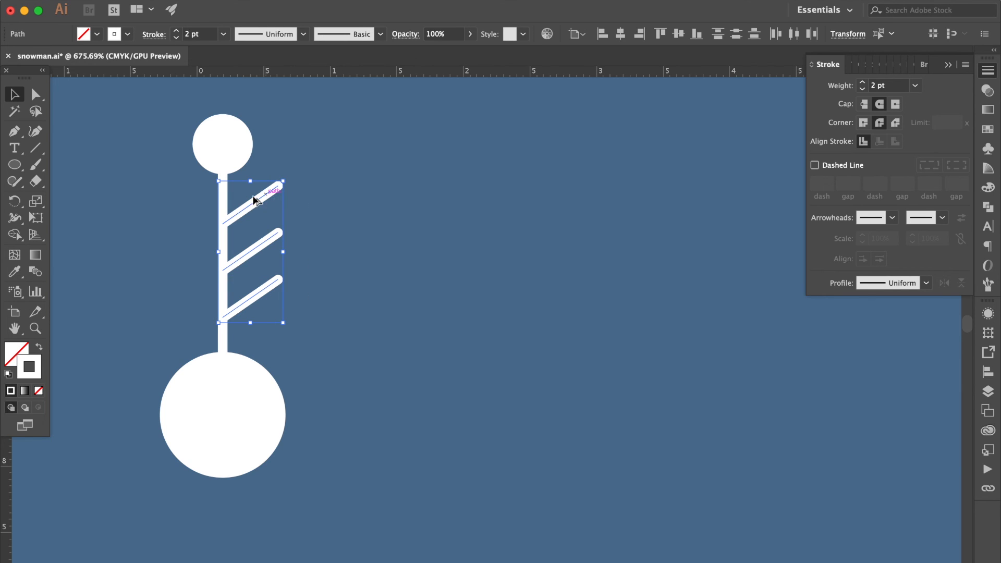
pyautogui.moveTo(265, 193); pyautogui.dragTo(196, 206)
pyautogui.rightClick(196, 206)
pyautogui.moveTo(296, 417)
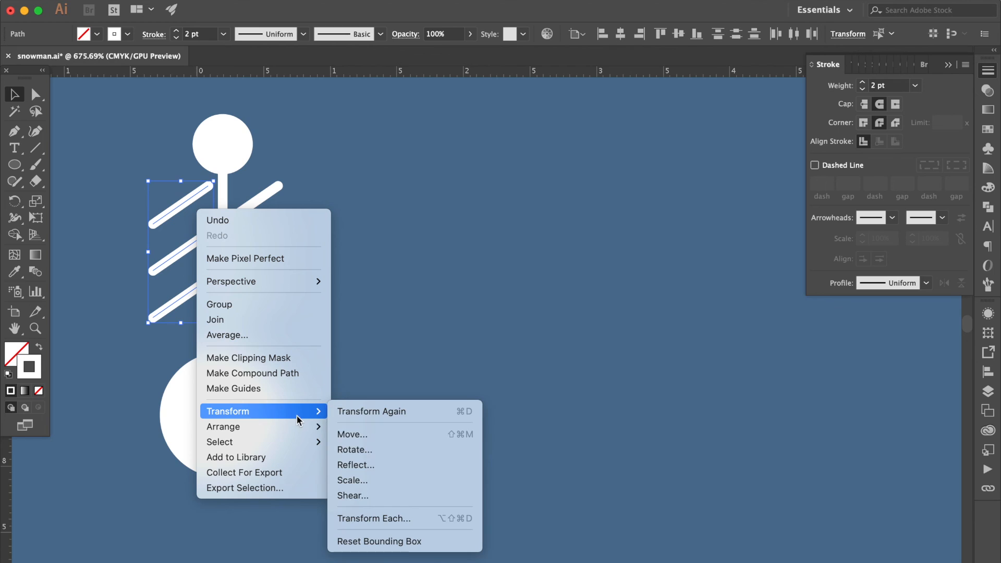
pyautogui.click(369, 463)
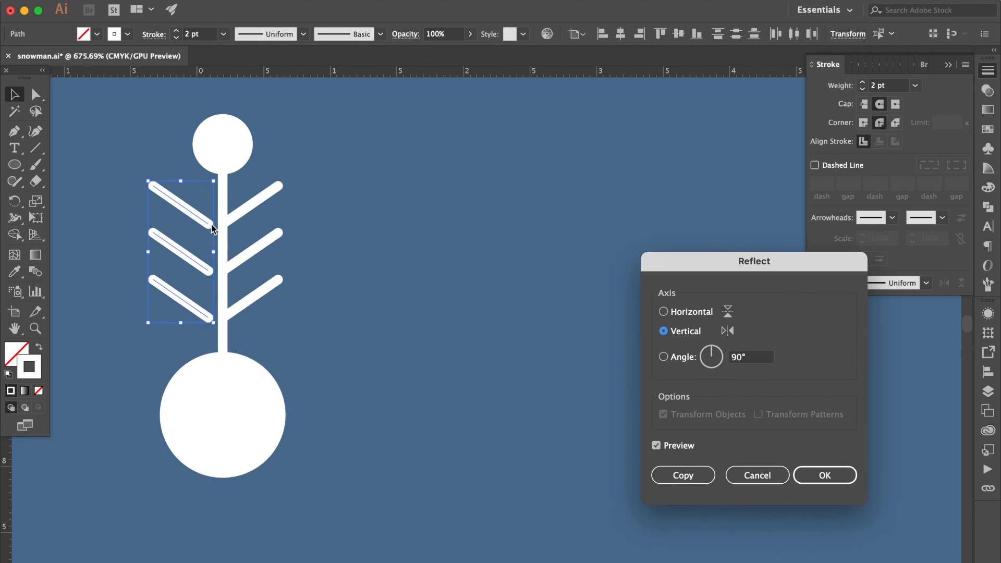
pyautogui.click(825, 475)
pyautogui.moveTo(211, 227); pyautogui.dragTo(225, 229)
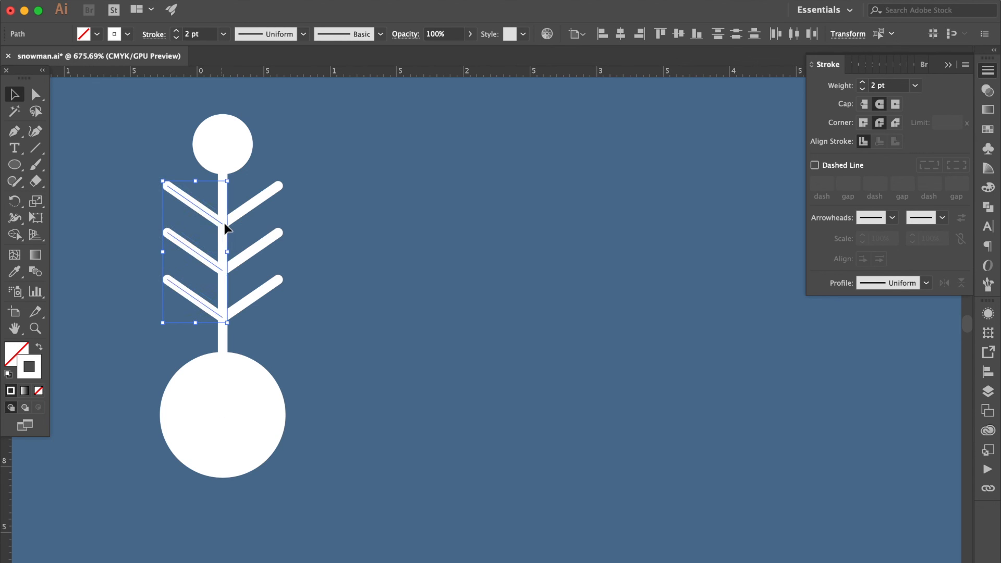
pyautogui.click(370, 214)
# Group the stem with its round tip and all six branches into one snowflake arm
pyautogui.scroll(-2, 333, 220)
pyautogui.moveTo(318, 151)
pyautogui.mouseDown()
pyautogui.moveTo(254, 260)
pyautogui.moveTo(204, 295)
pyautogui.mouseUp()
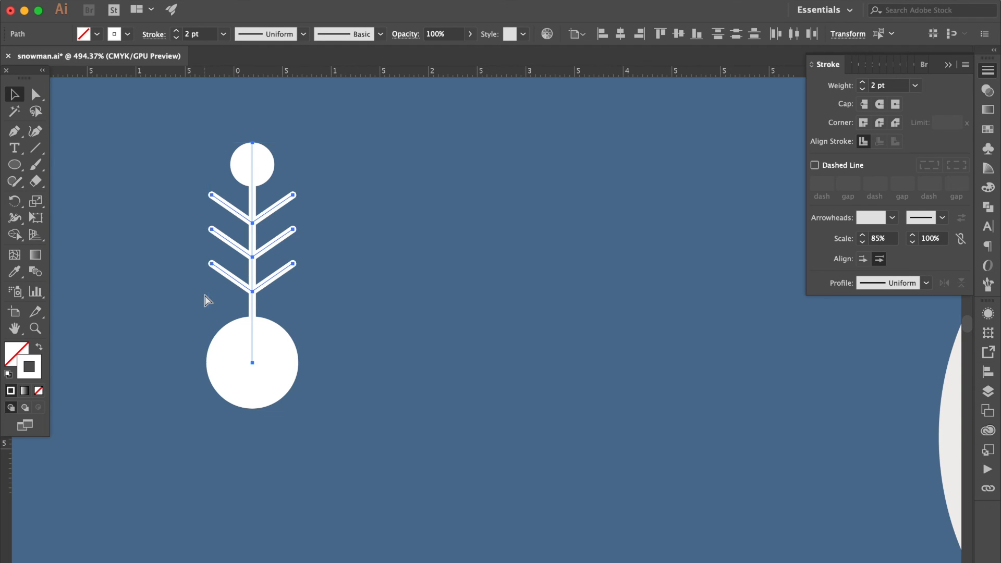
pyautogui.press('super+g')
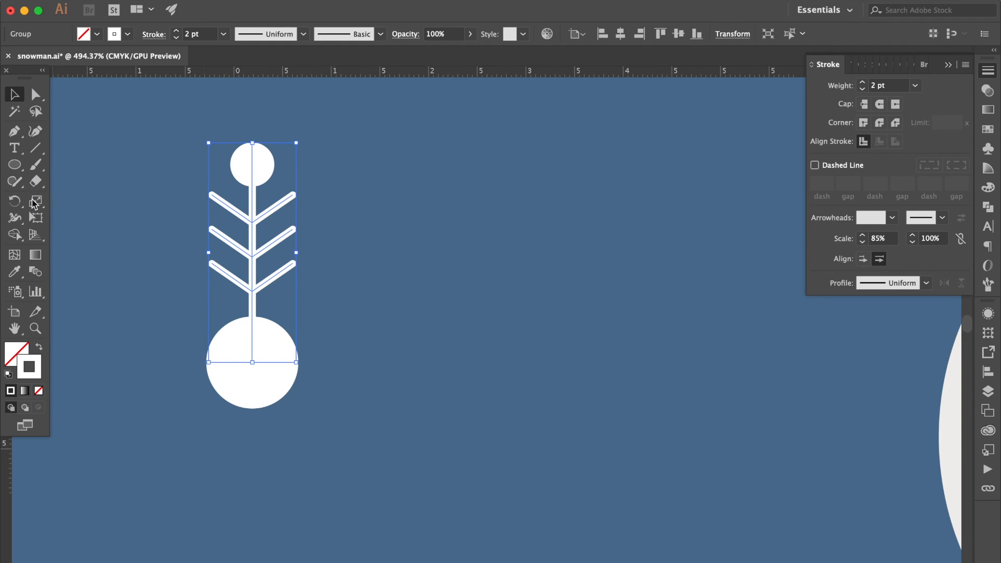
# Create a copy of the grouped arm rotated 45° about the stem's lower anchor at the large circle's center
pyautogui.click(14, 202)
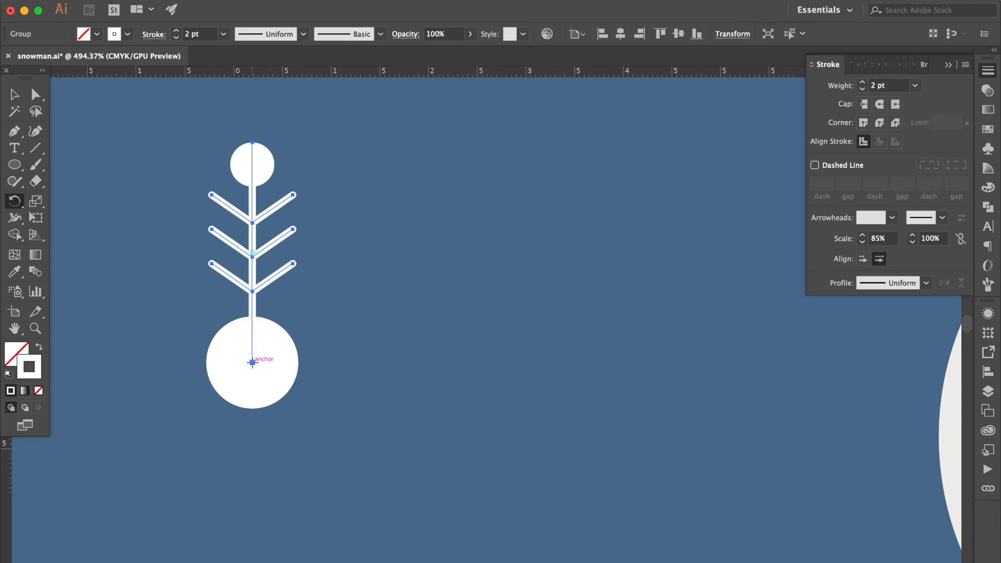
pyautogui.click(253, 363)
pyautogui.keyDown('alt'); pyautogui.click(252, 364); pyautogui.keyUp('alt')
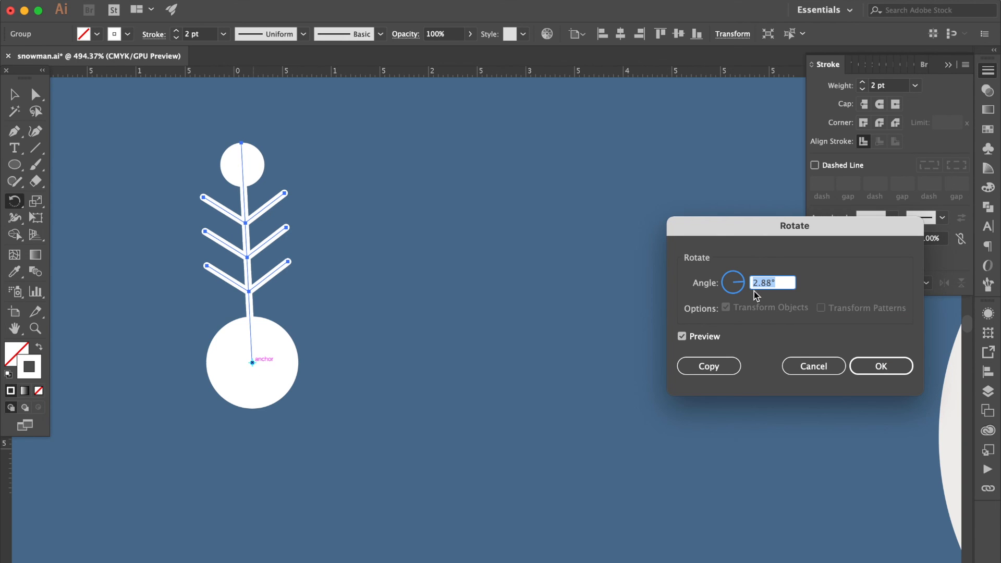
pyautogui.write('45')
pyautogui.click(699, 336)
pyautogui.click(699, 337)
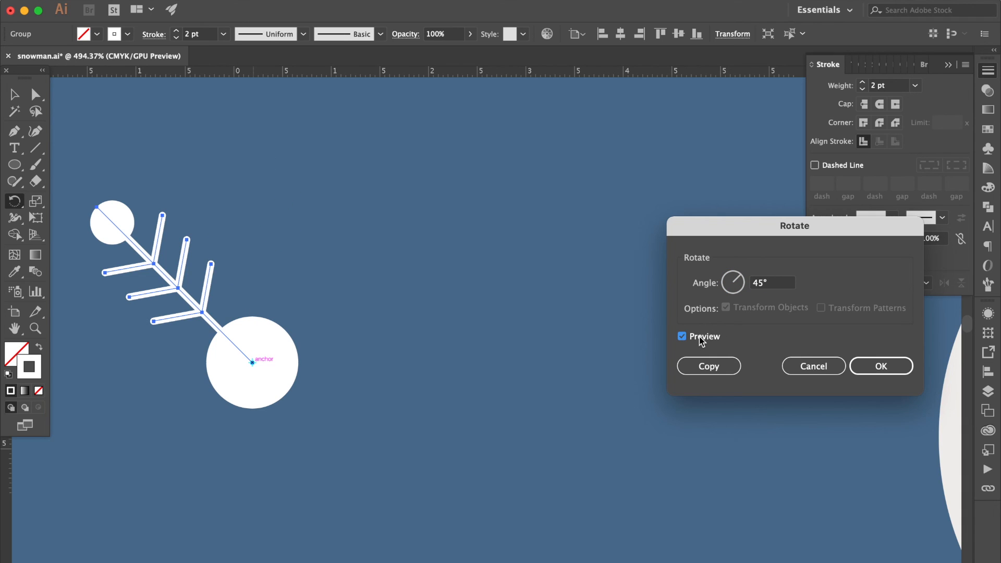
pyautogui.click(712, 367)
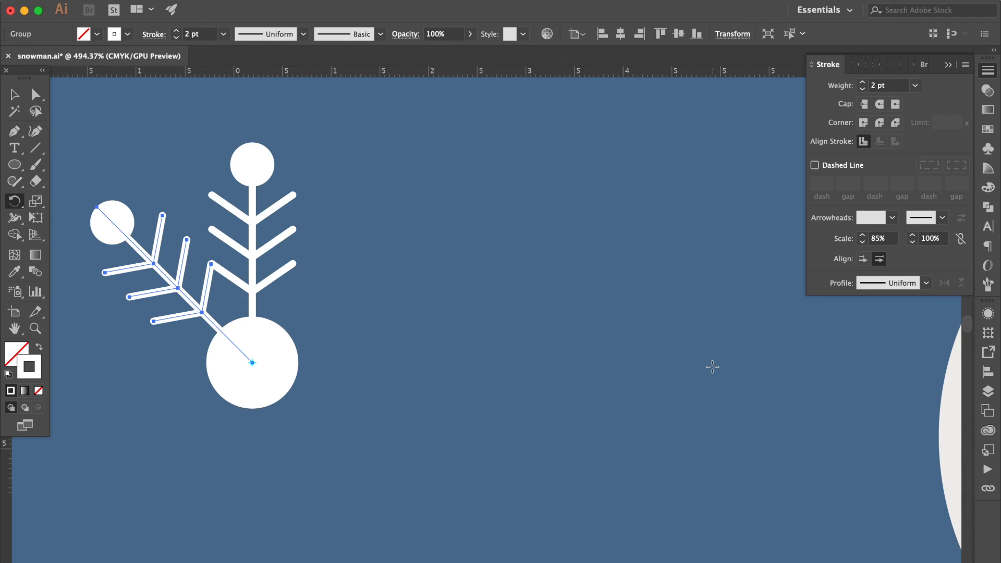
# Repeat the rotated copy until eight arms surround the central circle
pyautogui.press('super+d')
pyautogui.press('super+d')
pyautogui.press('super+d')
pyautogui.press('super+d')
pyautogui.press('super+d')
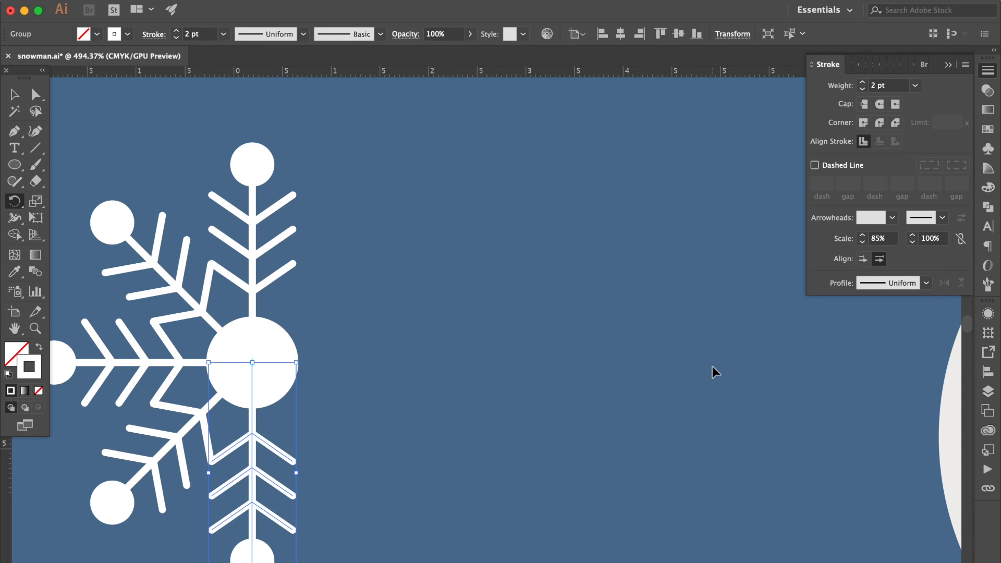
pyautogui.press('super+d')
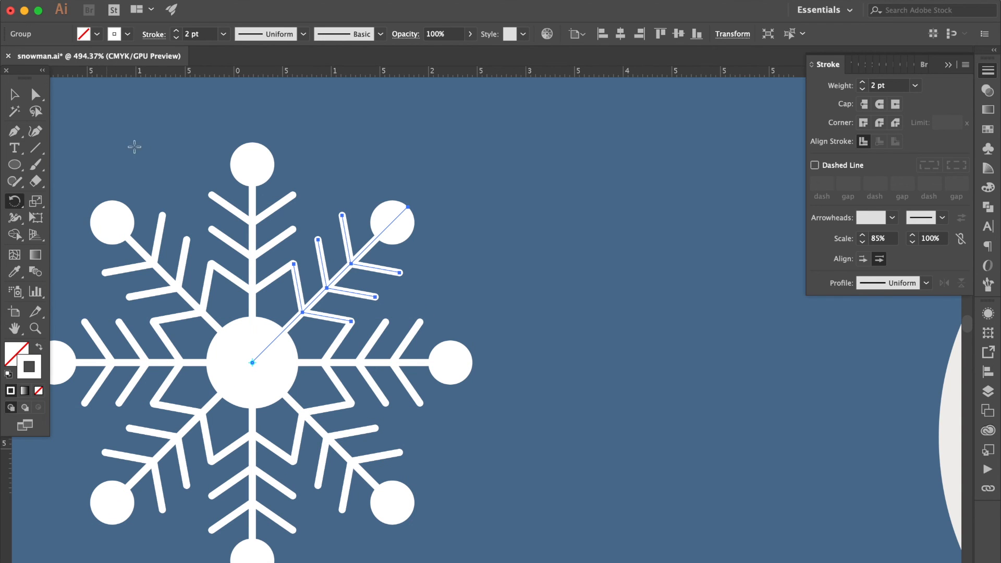
# Select the whole snowflake, expand its appearance, and expand its fill and stroke into shapes
pyautogui.press('v')
pyautogui.scroll(-5, 211, 243)
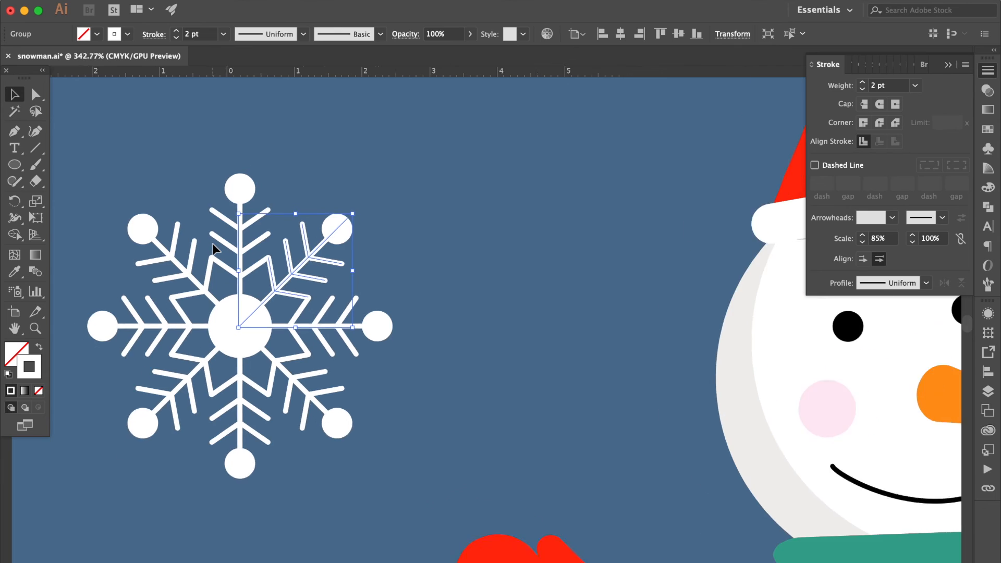
pyautogui.moveTo(136, 183); pyautogui.dragTo(327, 386)
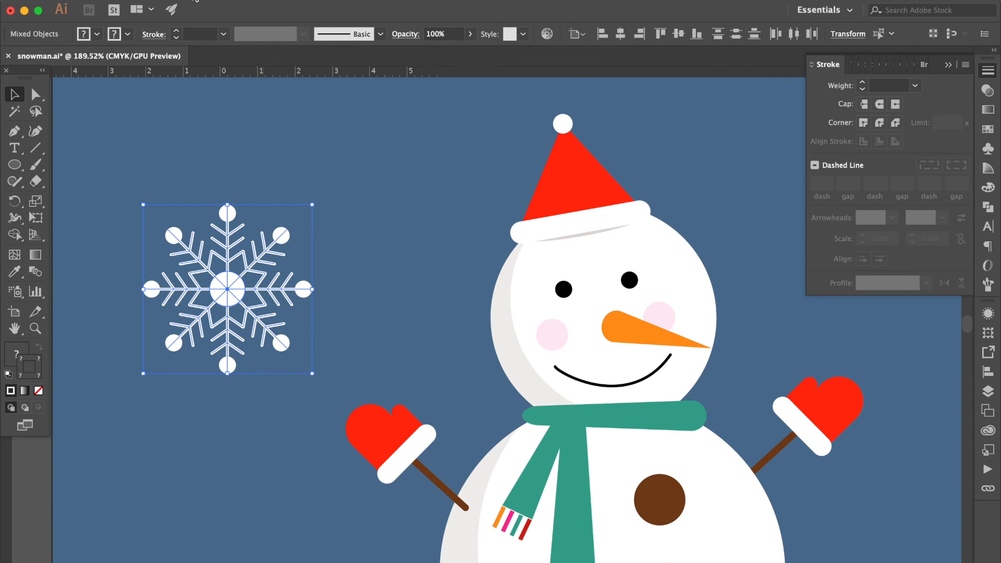
pyautogui.click(185, 0)
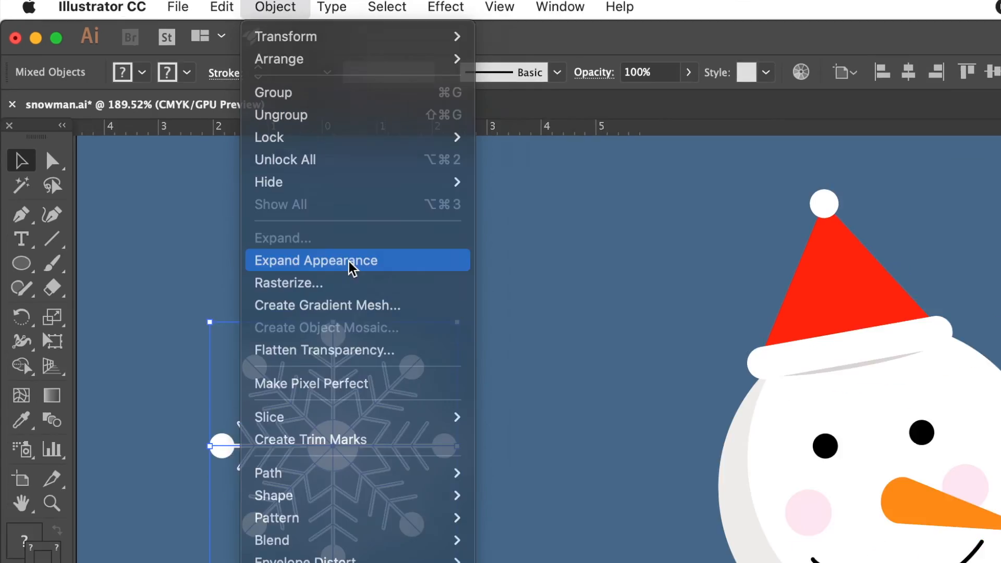
pyautogui.click(352, 260)
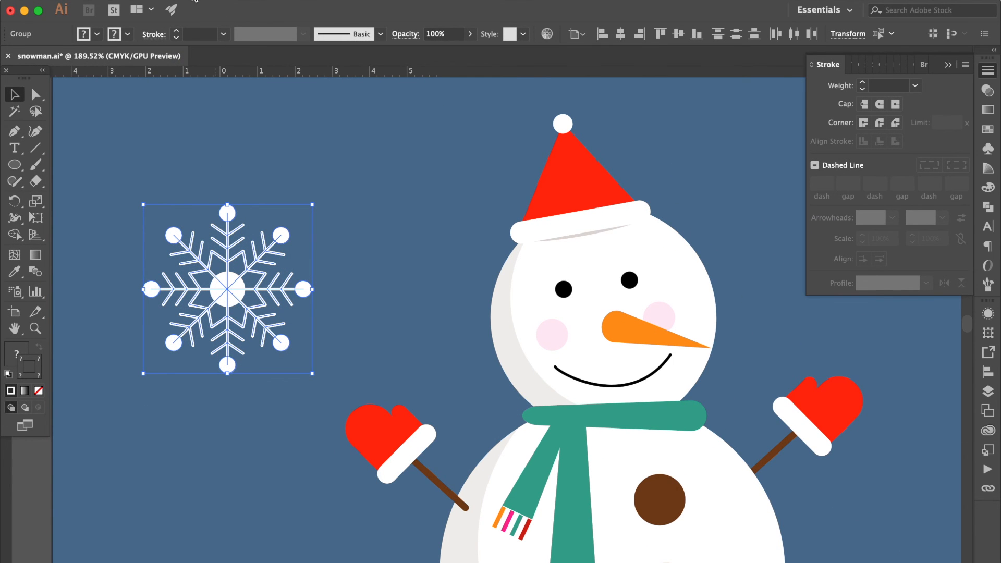
pyautogui.click(185, 1)
pyautogui.click(192, 137)
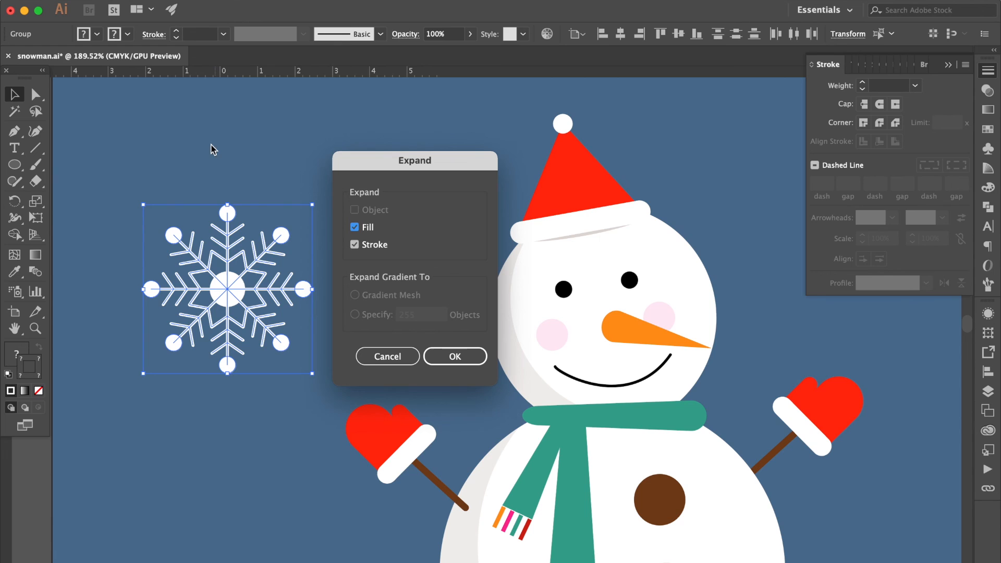
pyautogui.click(475, 357)
# Group all the expanded snowflake pieces into a single object and deselect it
pyautogui.click(332, 199)
pyautogui.click(276, 248)
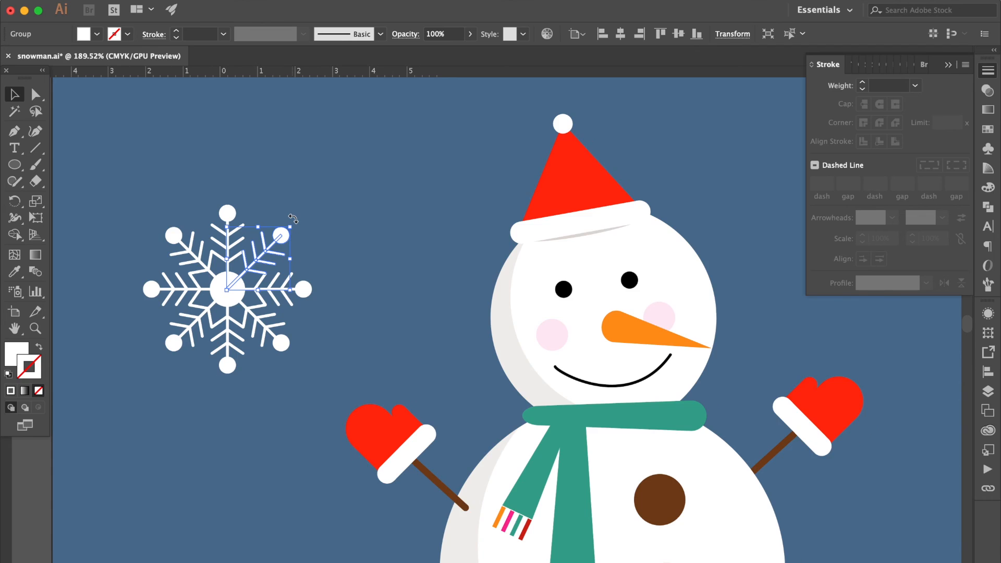
pyautogui.scroll(-3, 293, 219)
pyautogui.click(313, 172)
pyautogui.moveTo(236, 271); pyautogui.dragTo(182, 334)
pyautogui.press('super+g')
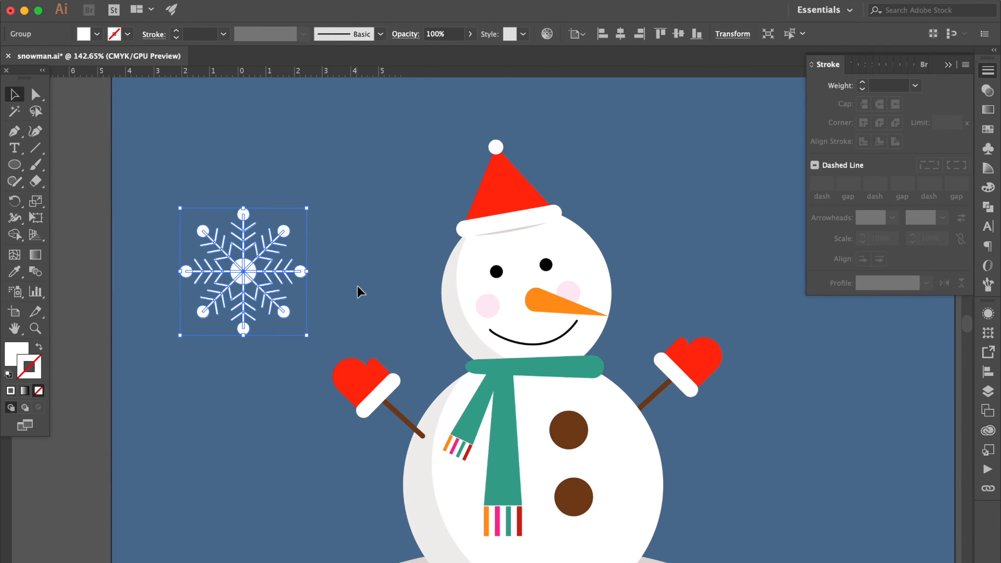
pyautogui.scroll(-2, 357, 286)
pyautogui.click(353, 271)
# Duplicate the snowflake at smaller sizes and arrange large, medium and small ones in the sky left of the snowman
pyautogui.scroll(-2, 353, 270)
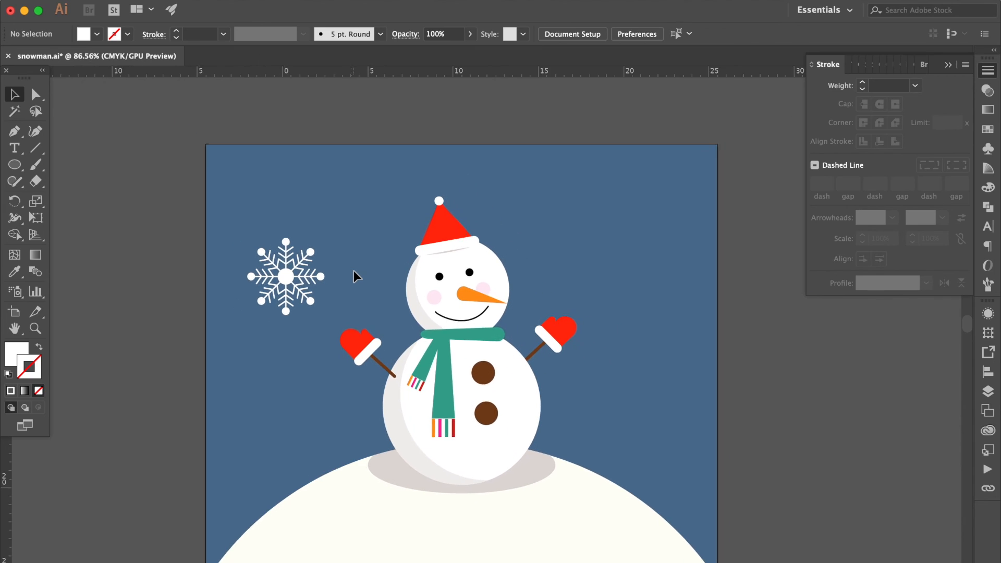
pyautogui.hscroll(2, 354, 270)
pyautogui.scroll(-1, 353, 270)
pyautogui.moveTo(273, 257); pyautogui.dragTo(367, 154)
pyautogui.scroll(3, 255, 251)
pyautogui.moveTo(423, 135); pyautogui.dragTo(196, 156)
pyautogui.scroll(-5, 197, 157)
pyautogui.click(252, 137)
pyautogui.scroll(2, 253, 136)
# Copy the large, small and medium snowflakes into the sky right of the snowman, deselect, and put away the stroke settings
pyautogui.moveTo(217, 323); pyautogui.dragTo(495, 169)
pyautogui.click(505, 261)
pyautogui.moveTo(185, 160); pyautogui.dragTo(513, 341)
pyautogui.moveTo(262, 205); pyautogui.dragTo(464, 299)
pyautogui.click(651, 257)
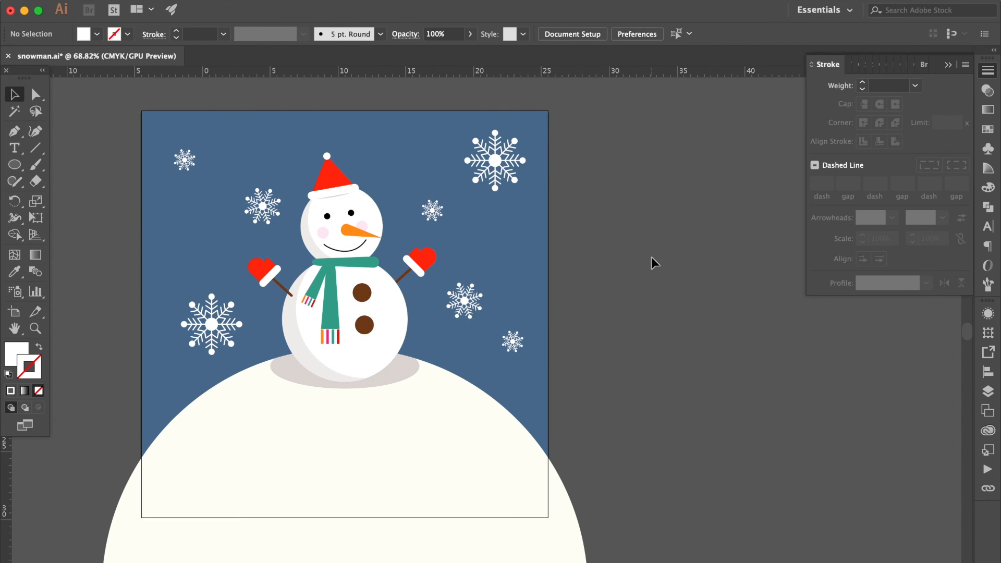
pyautogui.scroll(1, 651, 258)
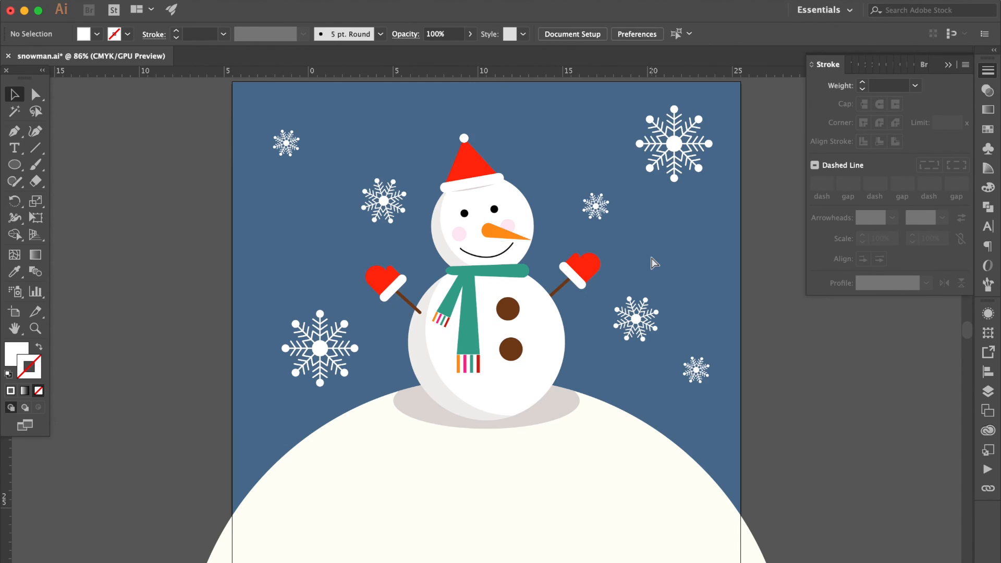
pyautogui.click(949, 65)
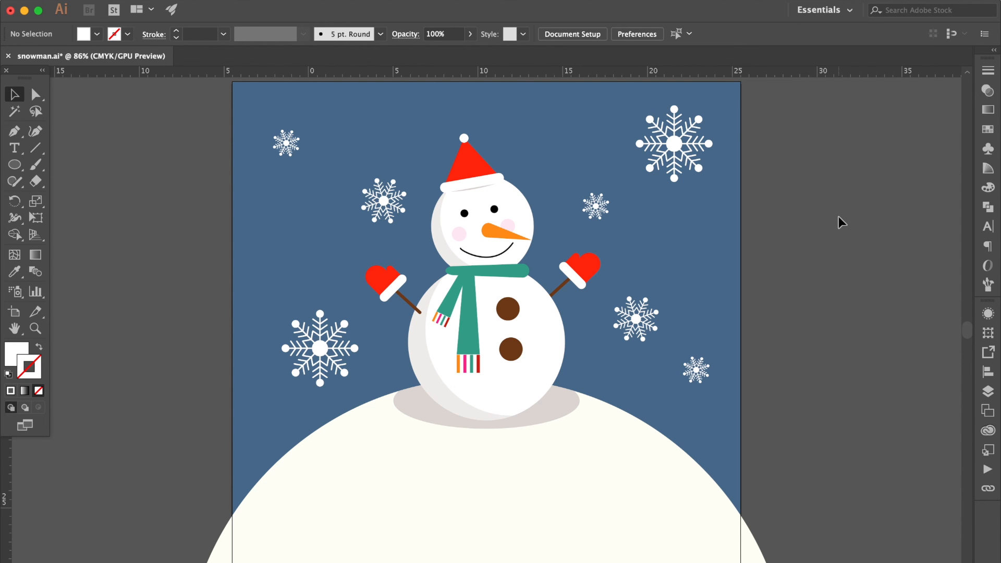